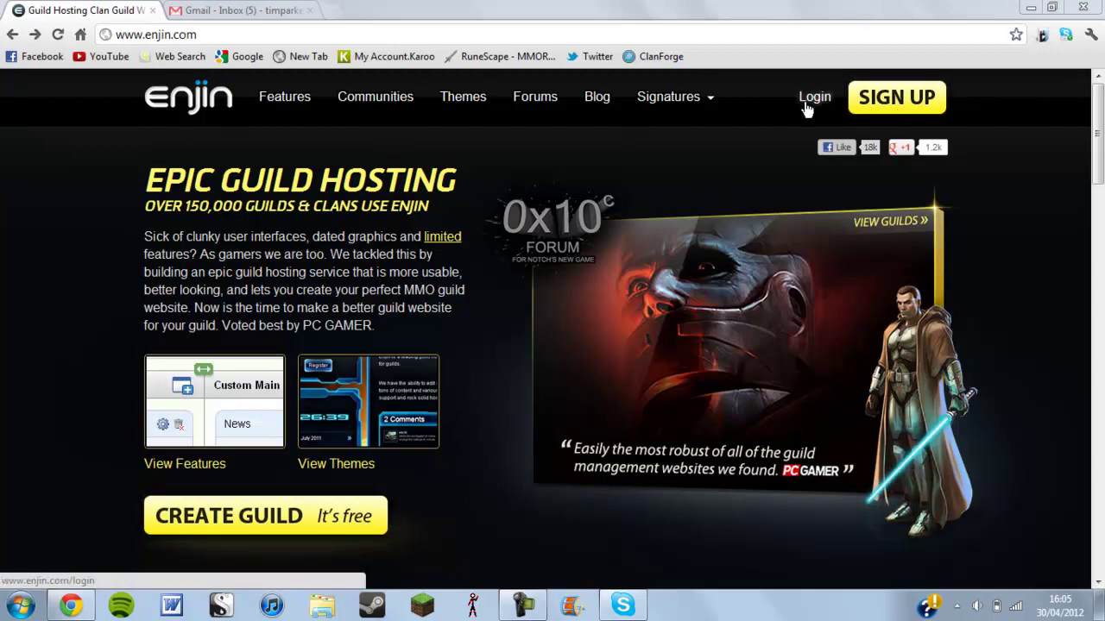
- Open the Sign Up to Enjin form from the enjin.com guild hosting home page
click(889, 96)
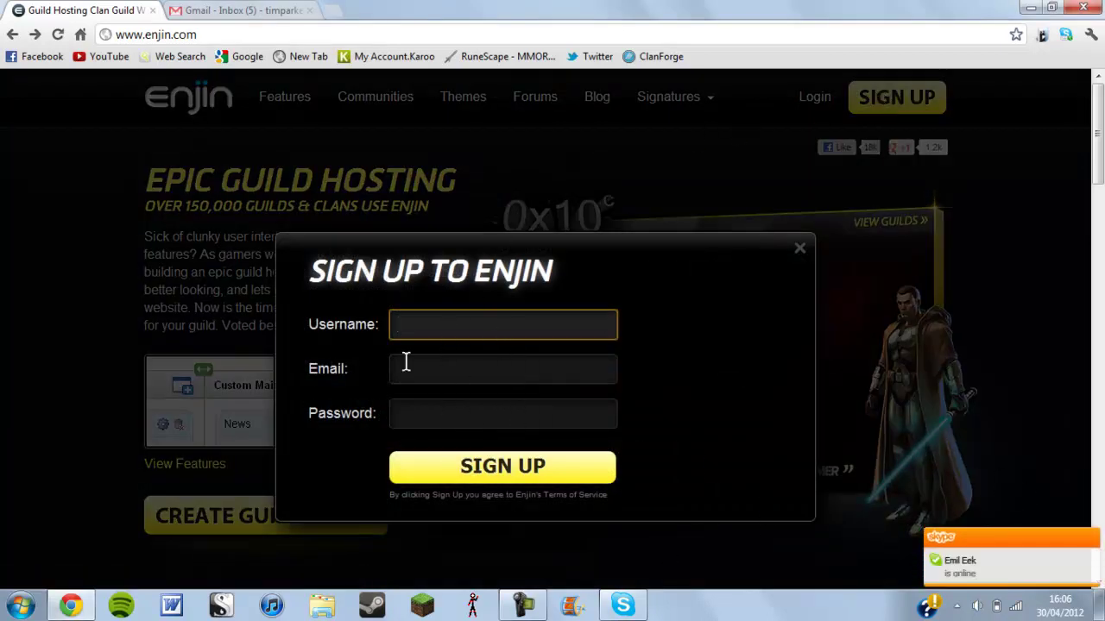
- Step through the sign-up Username, Email and Password fields, then close the form
click(435, 370)
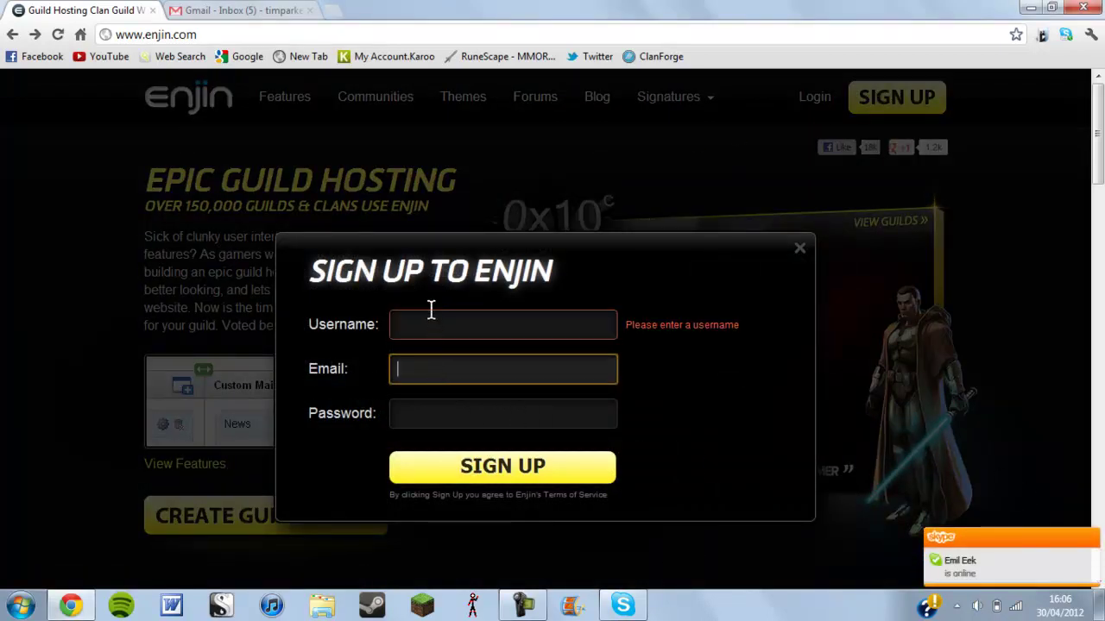
click(429, 311)
click(445, 375)
click(462, 414)
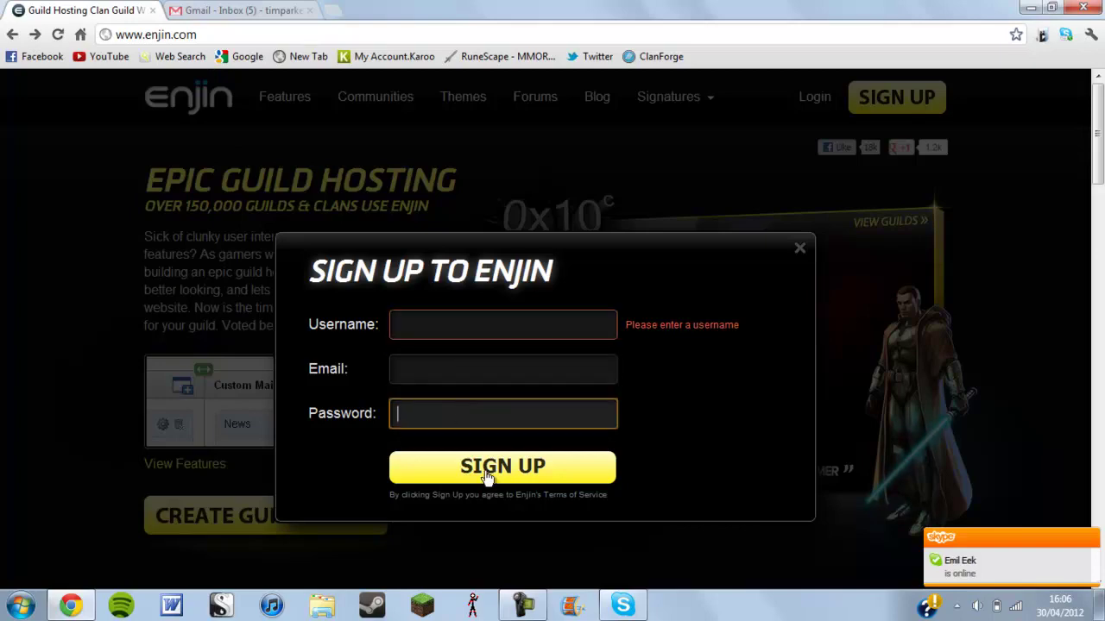
click(799, 248)
- Open the Enjin confirmation email in Gmail and follow its confirm link
click(256, 10)
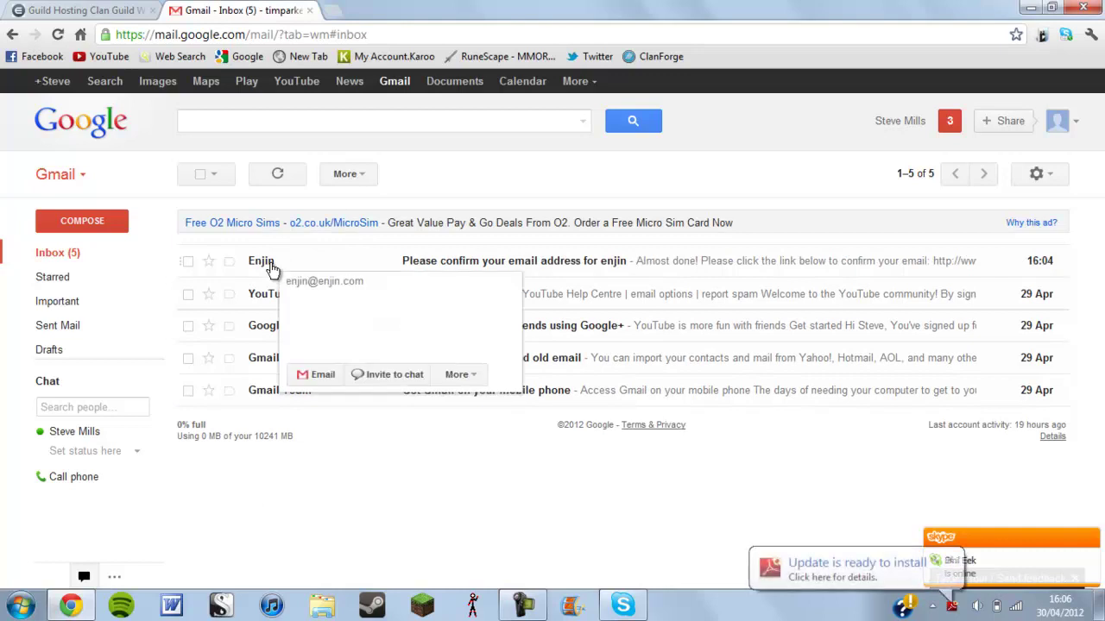
click(269, 260)
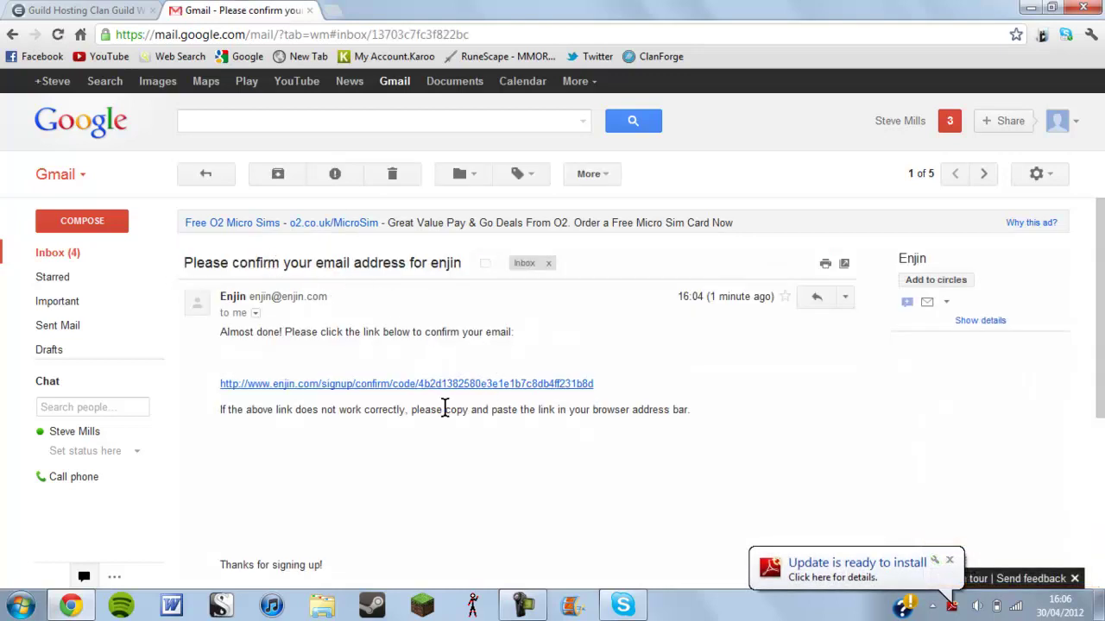
click(407, 392)
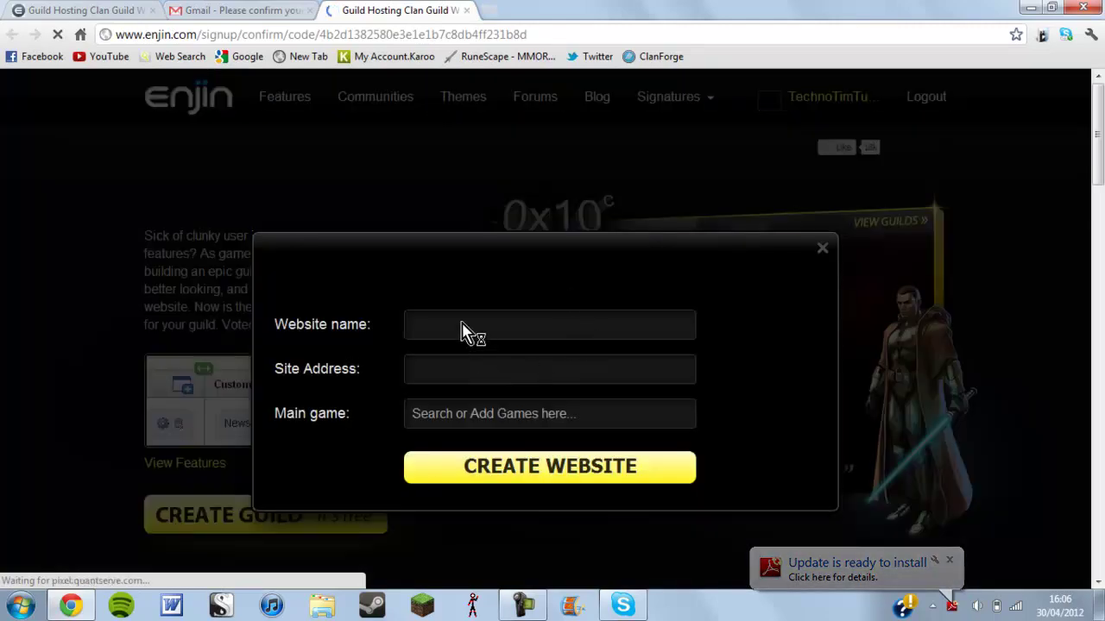
- Enter website name TechnoTimTest, address technotim, and pick Minecraft (PC) as main game
click(455, 328)
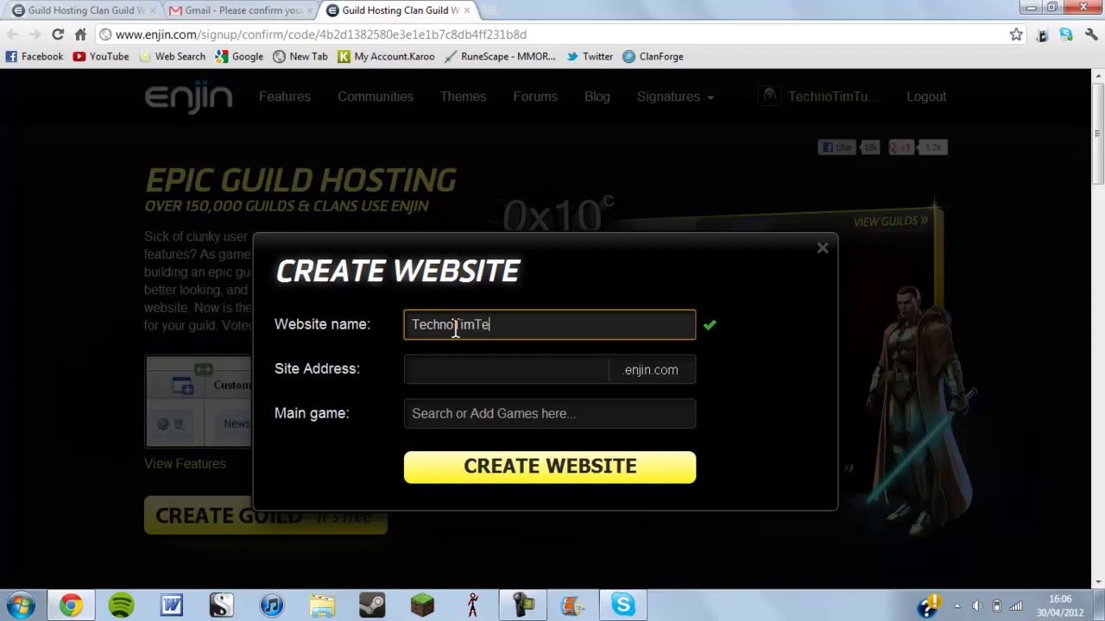
click(473, 364)
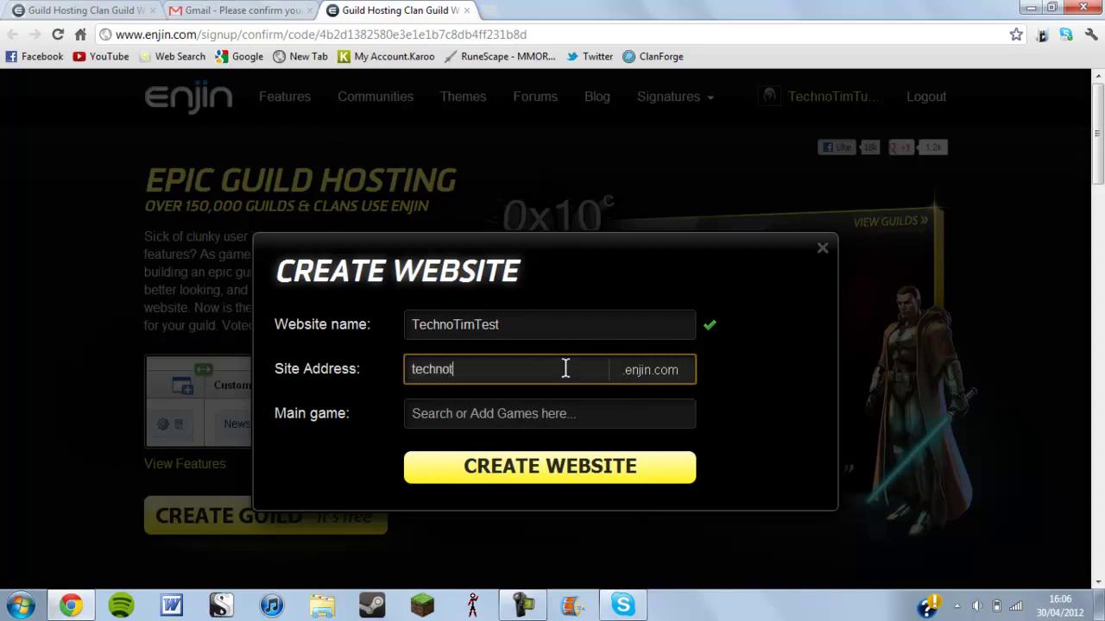
click(509, 421)
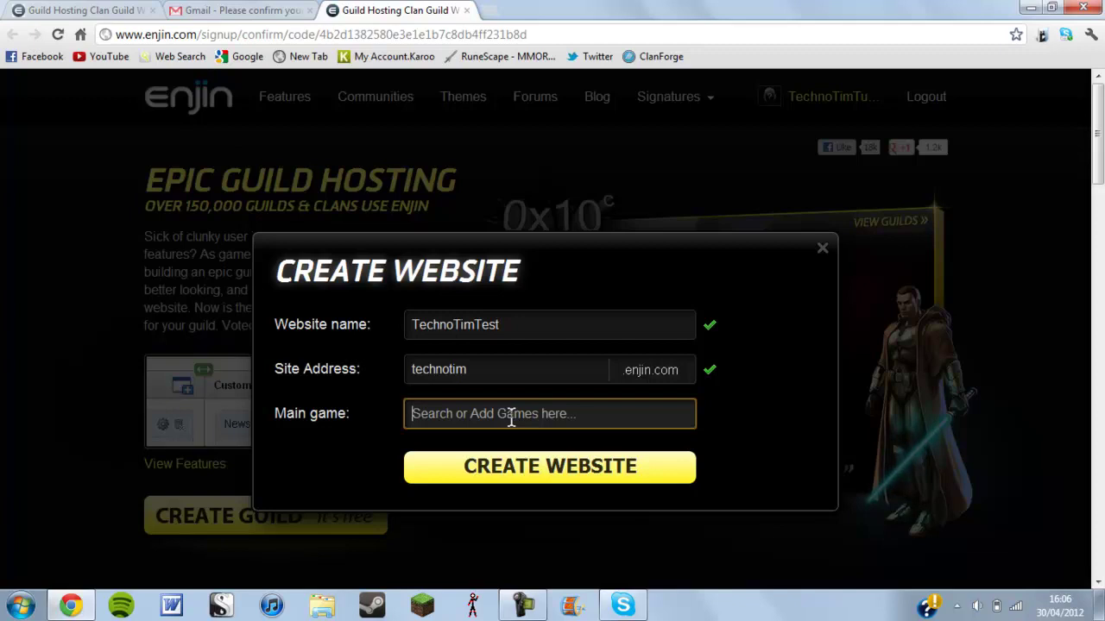
text(Mine)
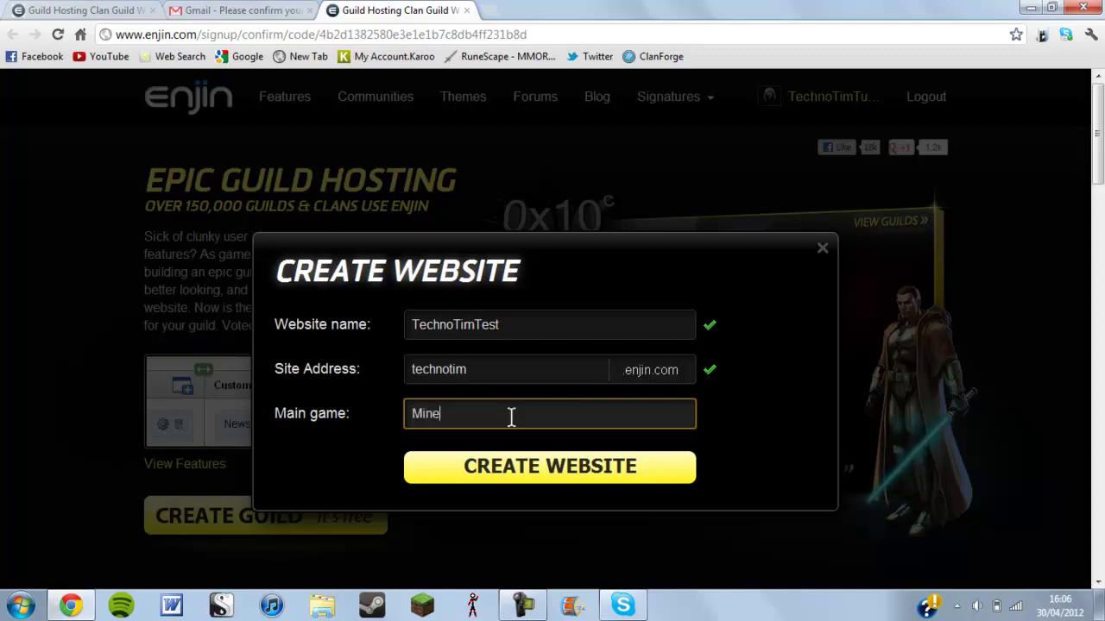
text(craft)
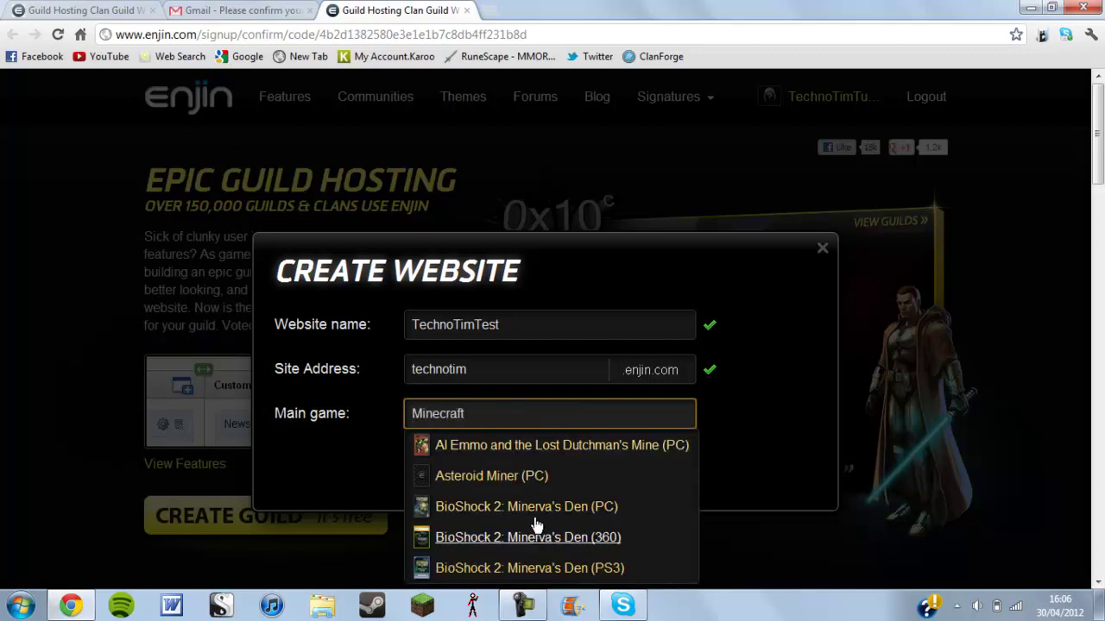
click(522, 447)
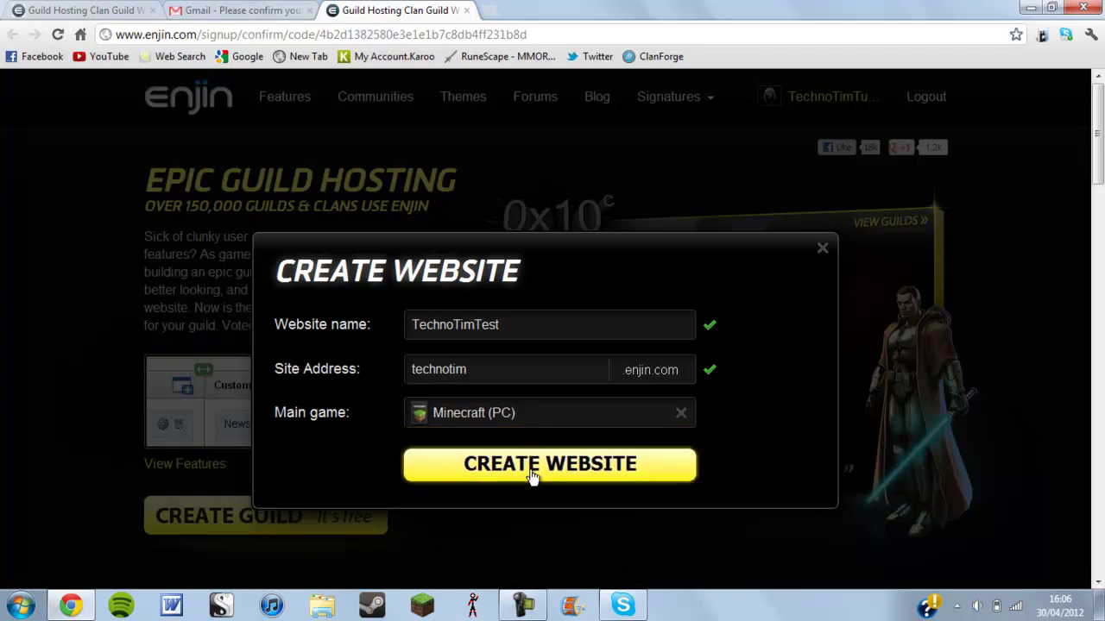
- Create the website, visit its home page, and open a new browser tab
click(531, 484)
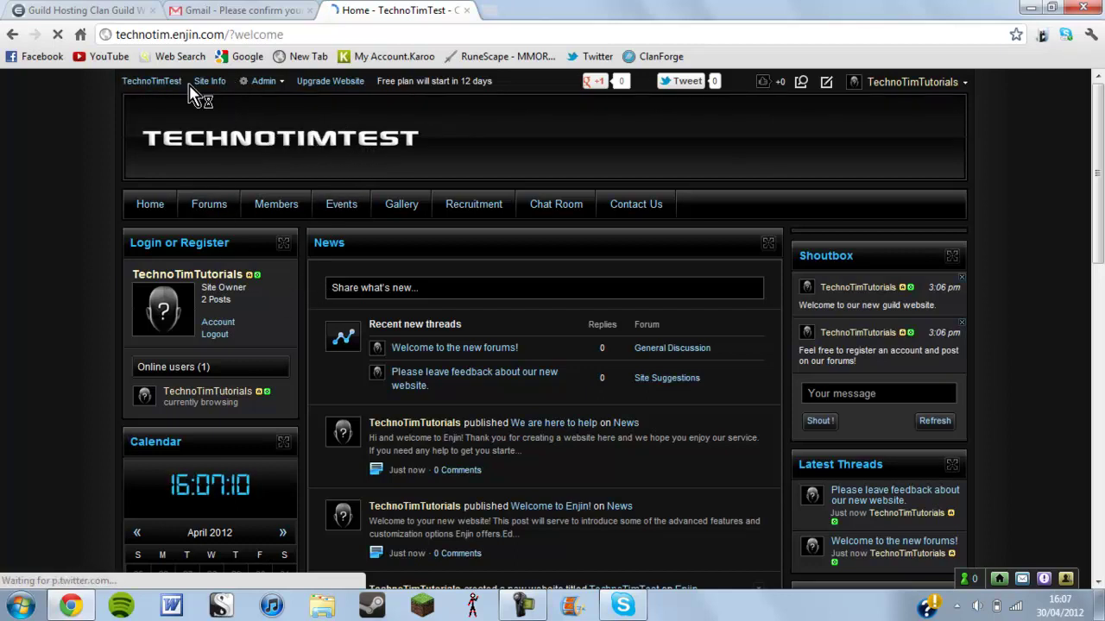
click(162, 83)
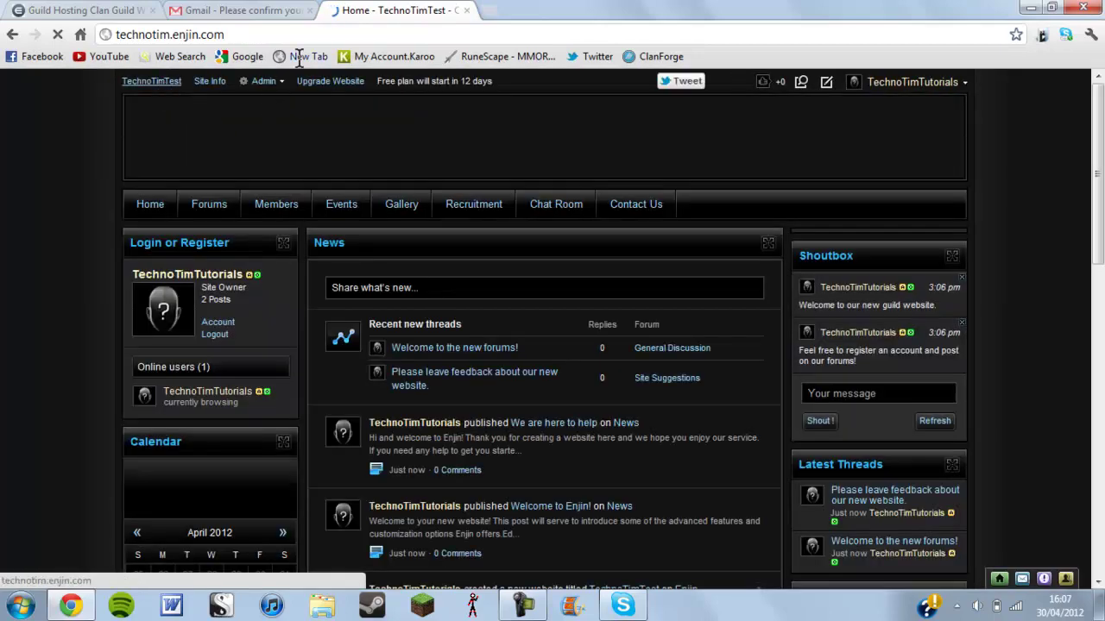
click(489, 13)
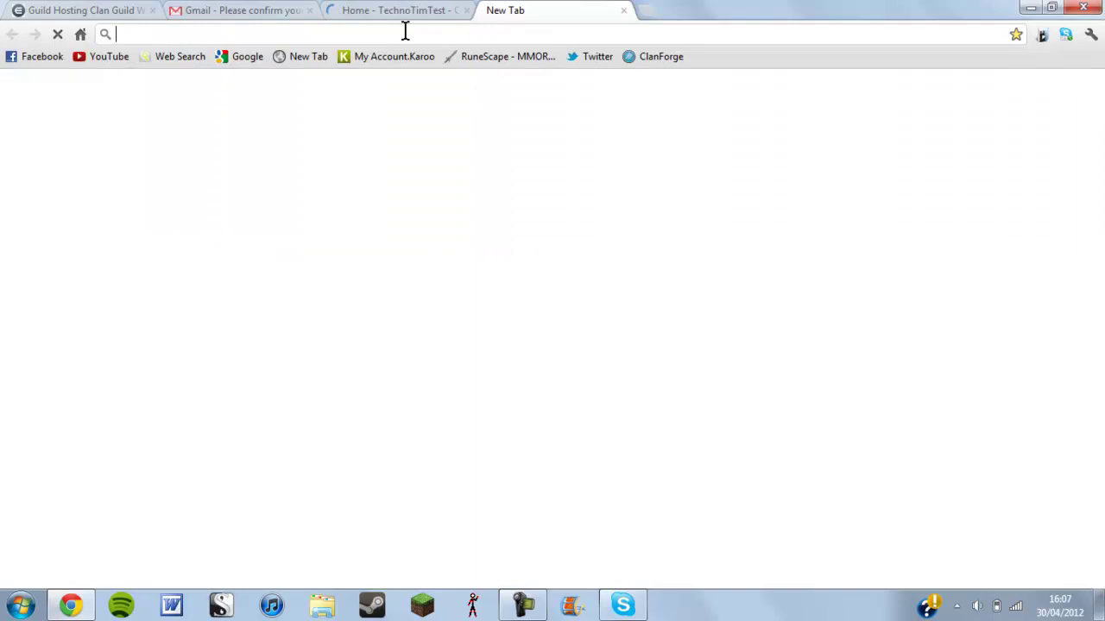
text(www)
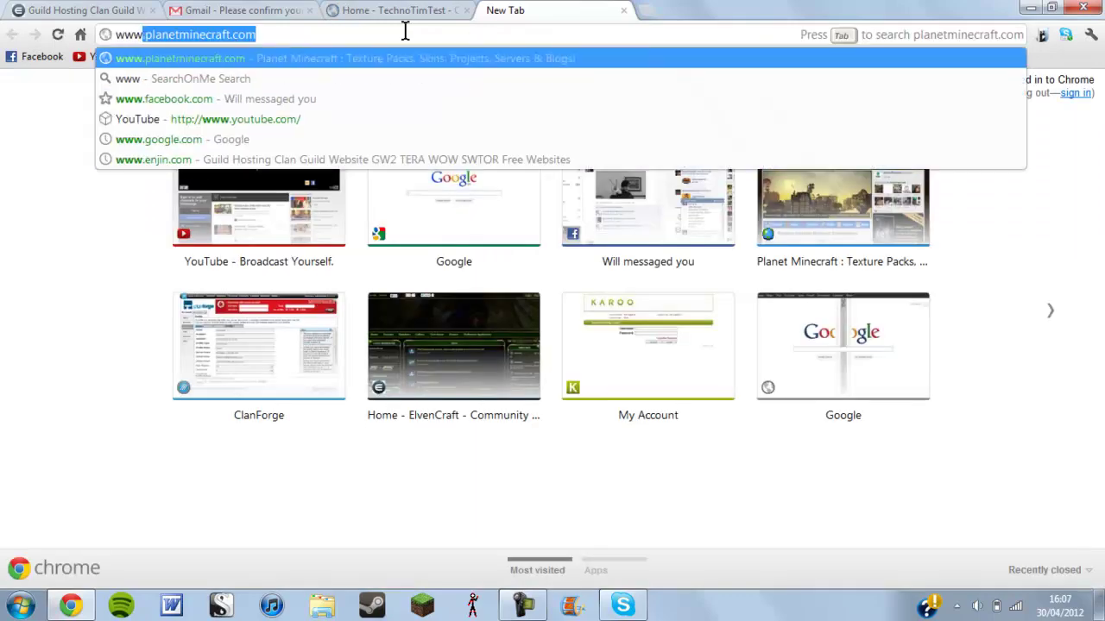
text(.elvencr)
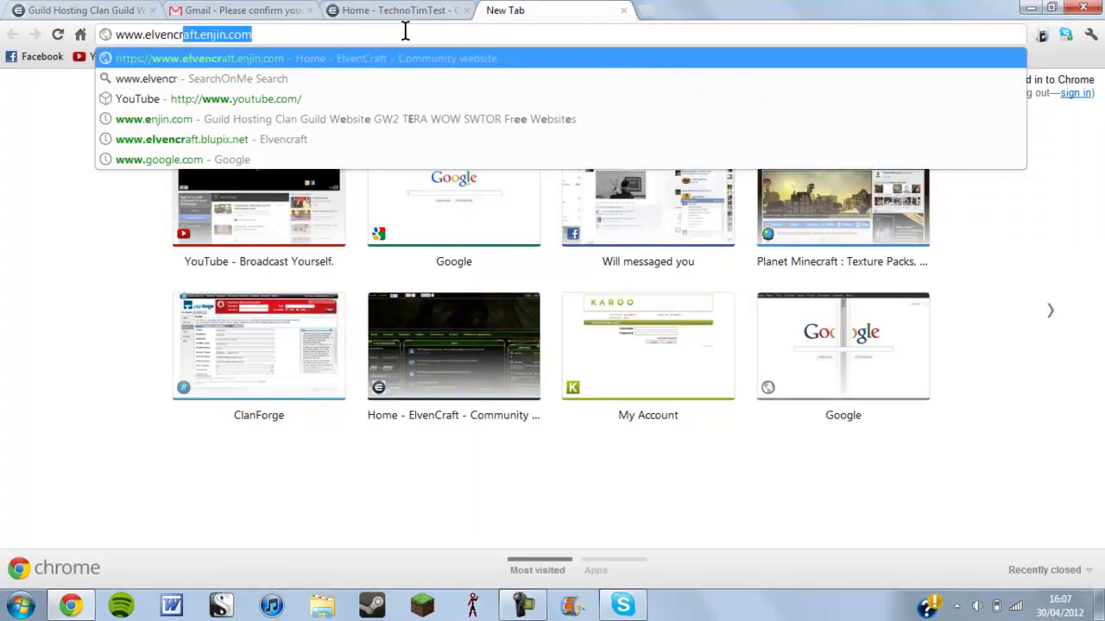
text(aft.com)
key(BackSpace)
key(BackSpace)
key(BackSpace)
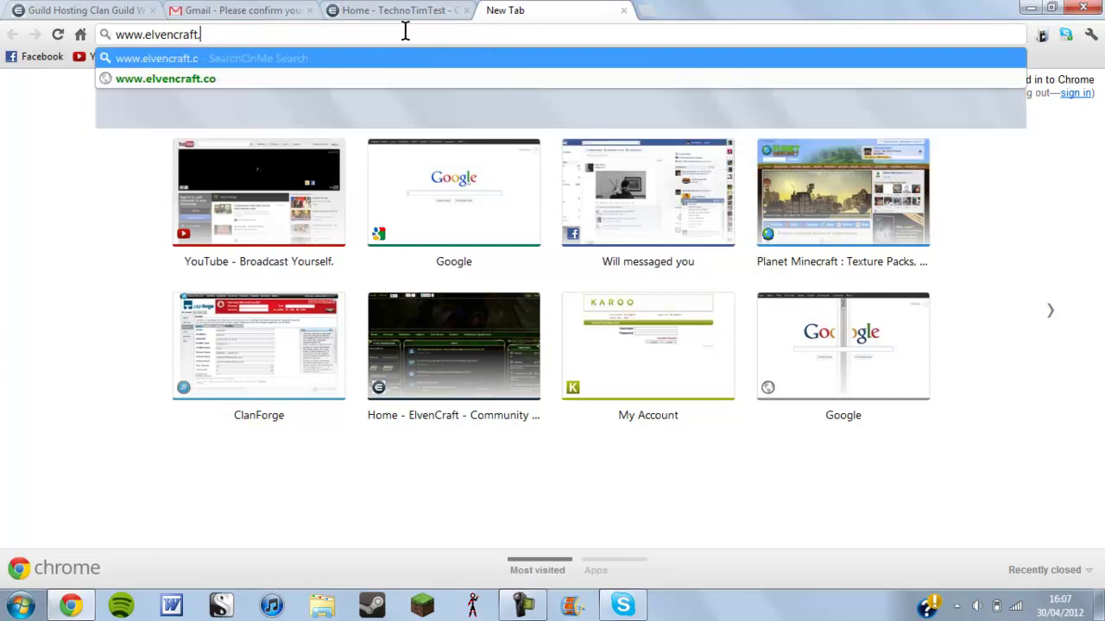
text(enjin)
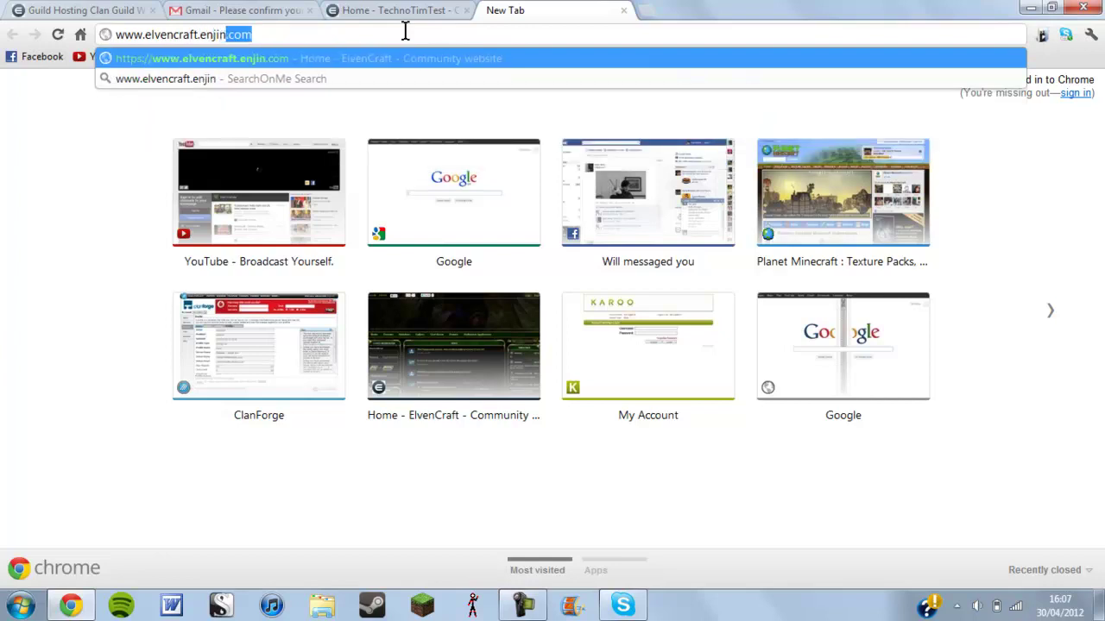
key(Return)
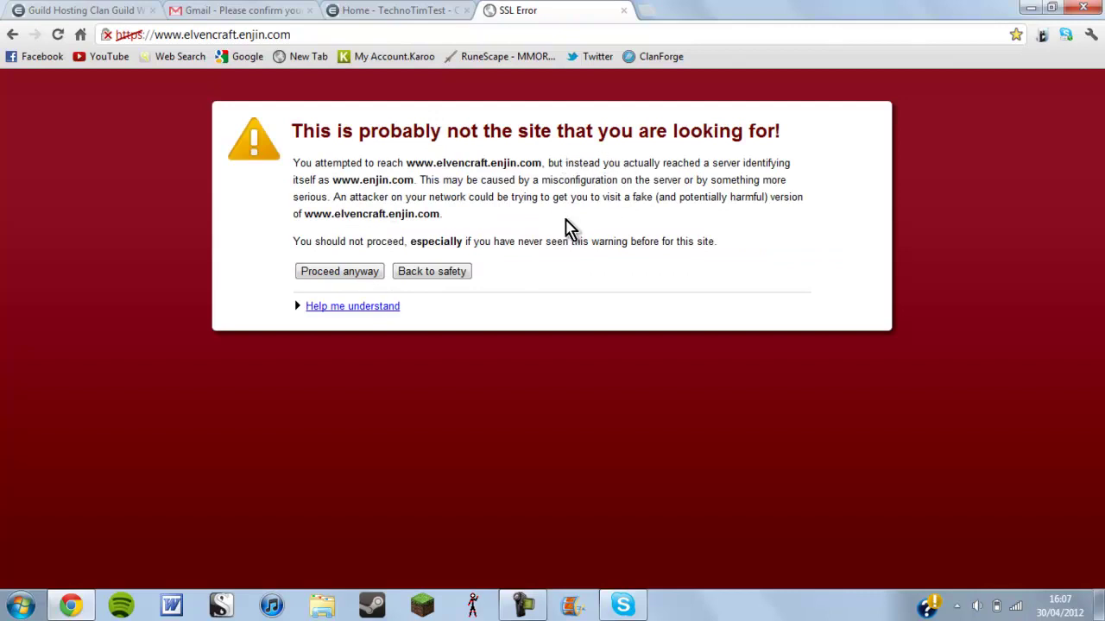
click(356, 285)
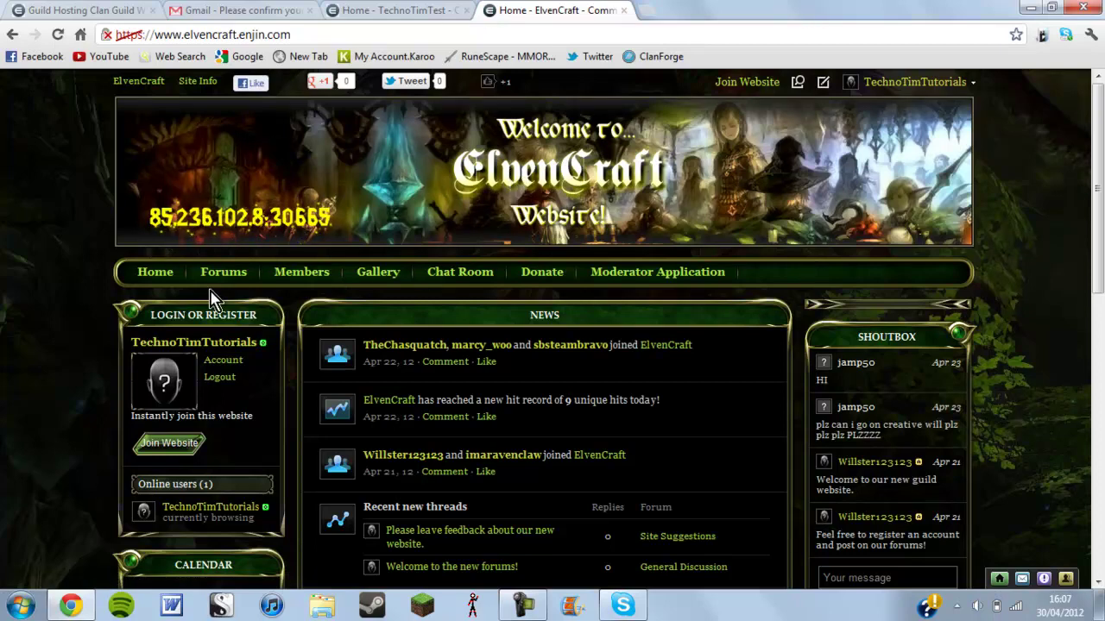
- Browse the ElvenCraft members list, then open its donation page
scroll(782, 352, down, 6)
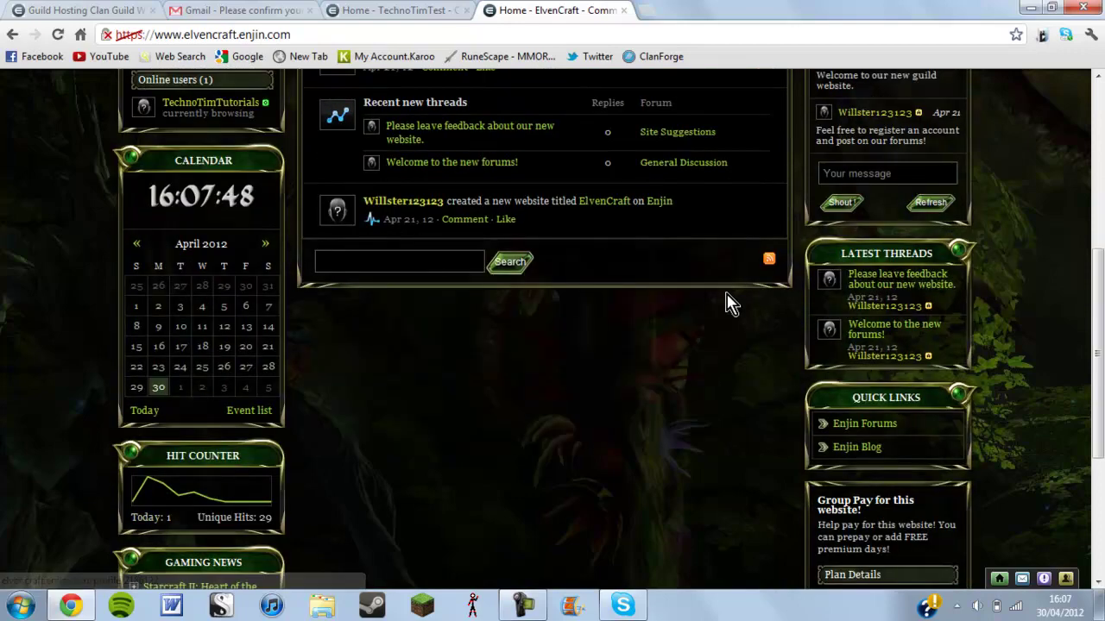
scroll(669, 341, up, 3)
scroll(669, 341, up, 1)
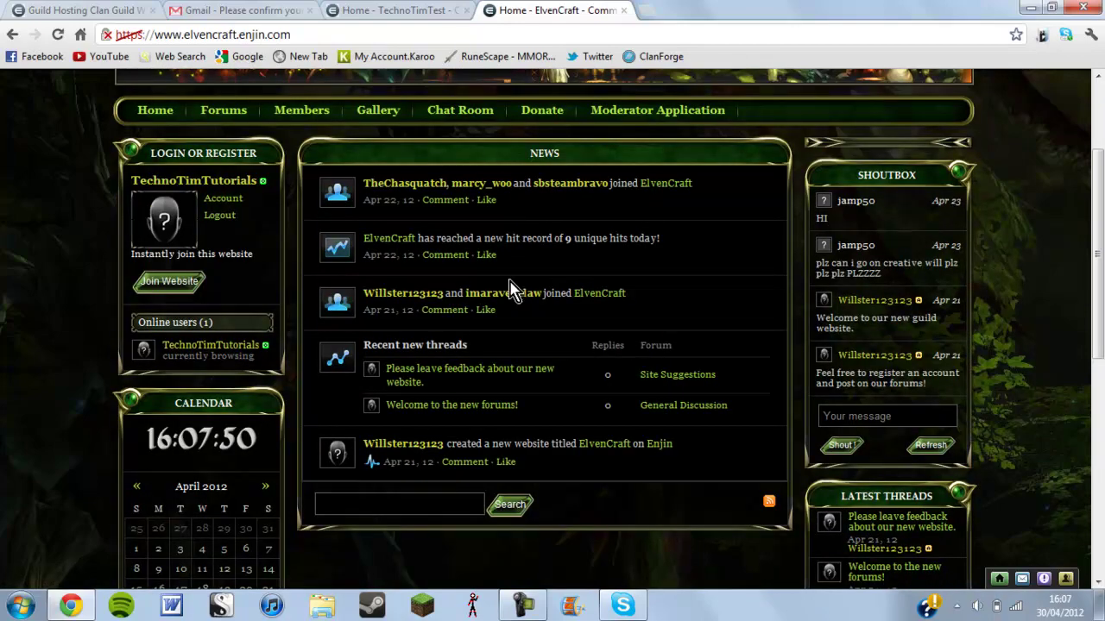
scroll(513, 289, up, 2)
click(227, 275)
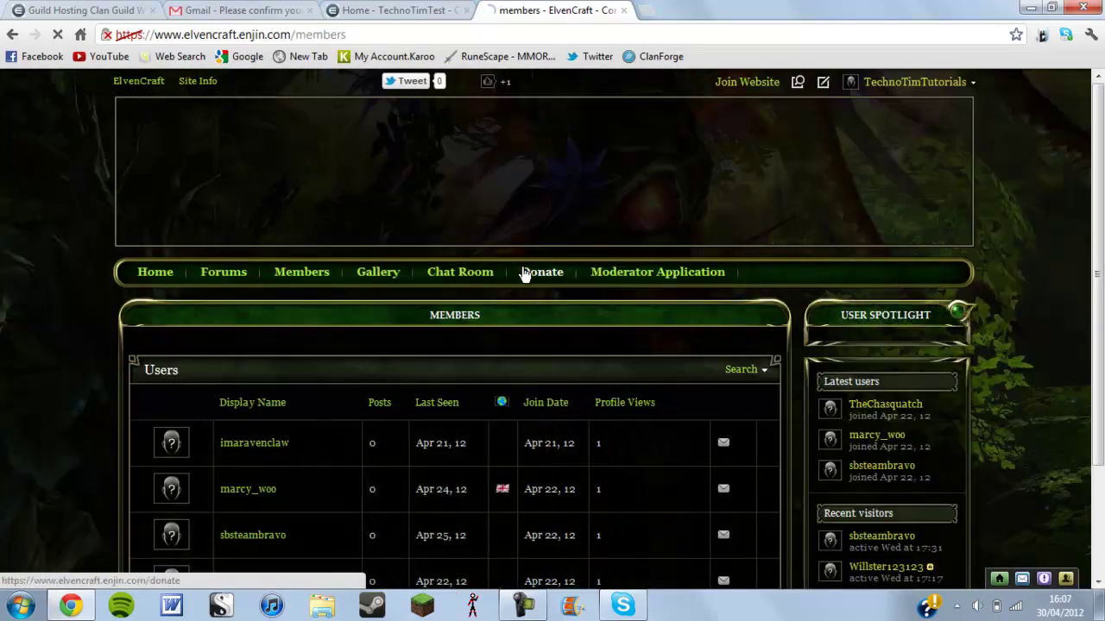
click(524, 274)
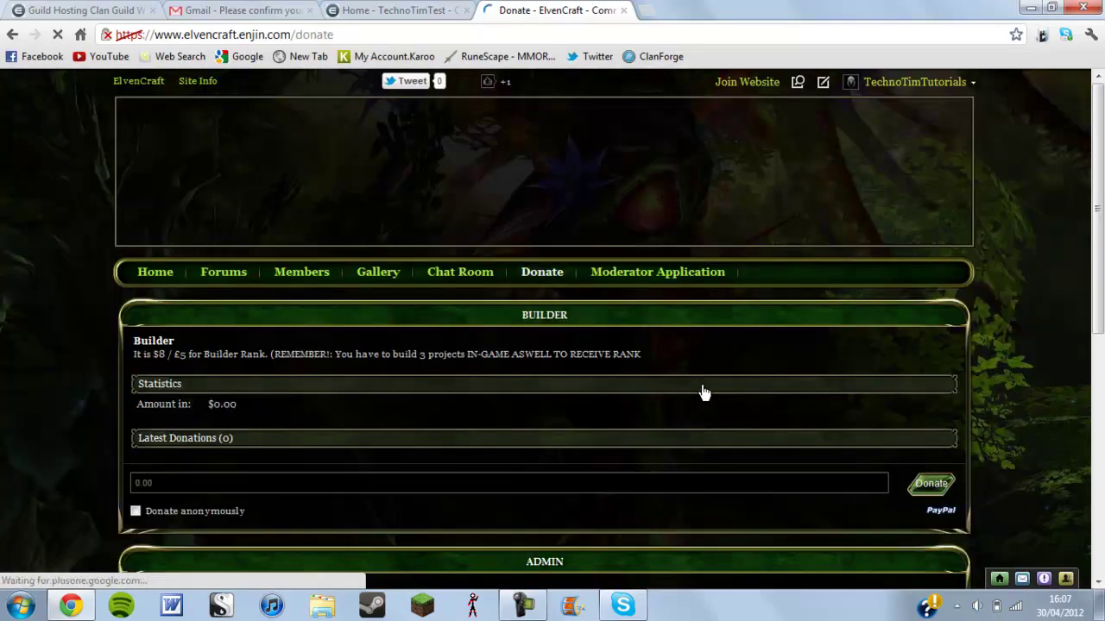
scroll(237, 365, down, 1)
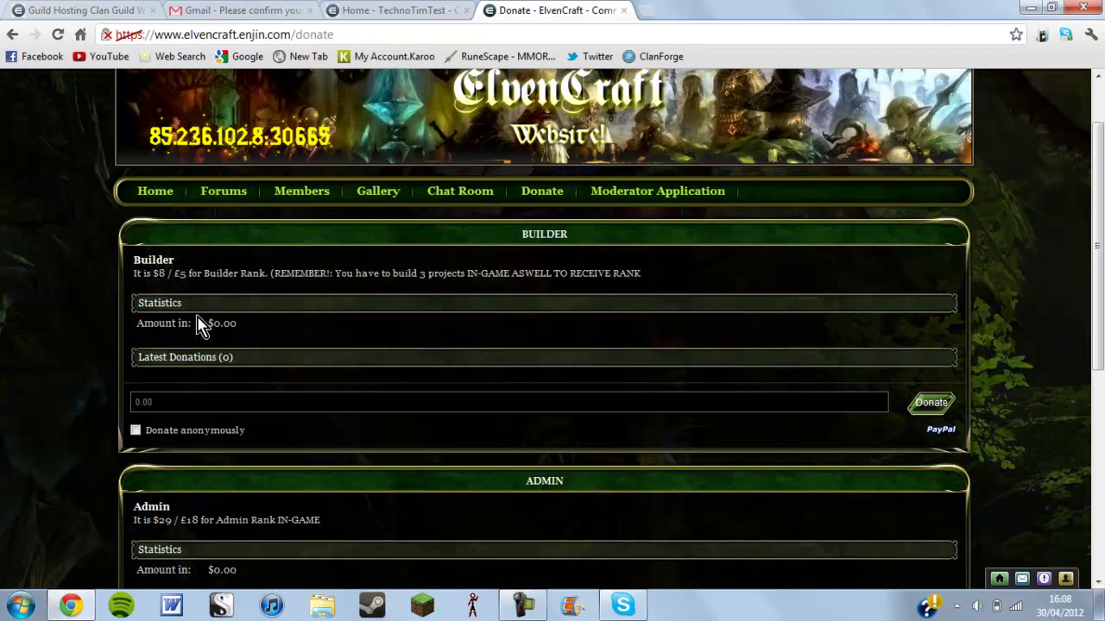
- Submit a 5.00 donation, then close the resulting PayPal error tab
click(924, 406)
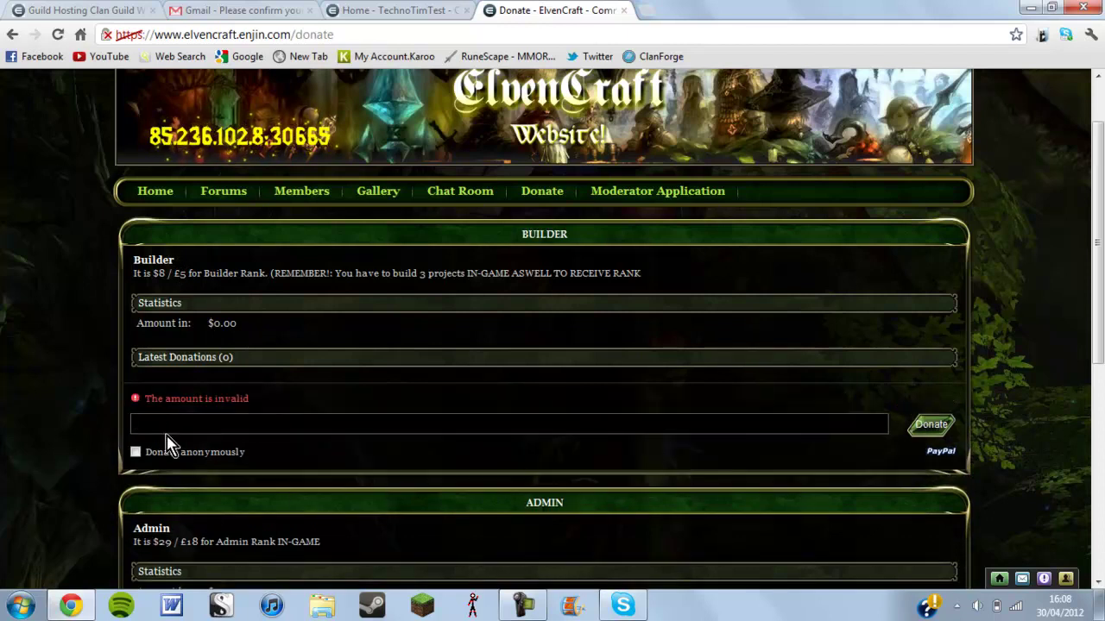
text(00)
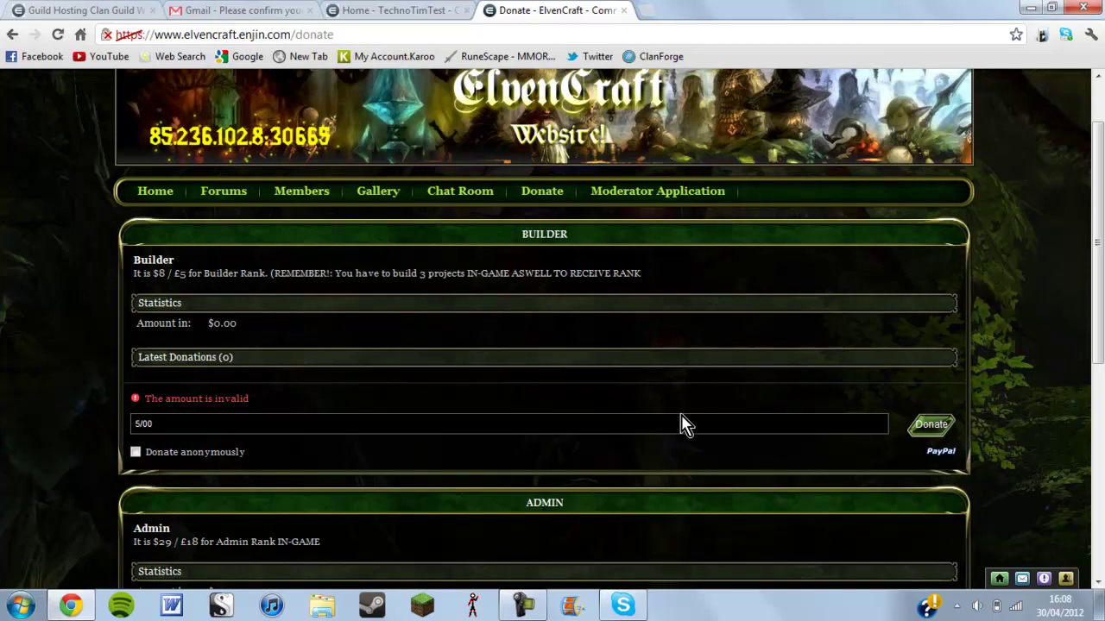
text(00)
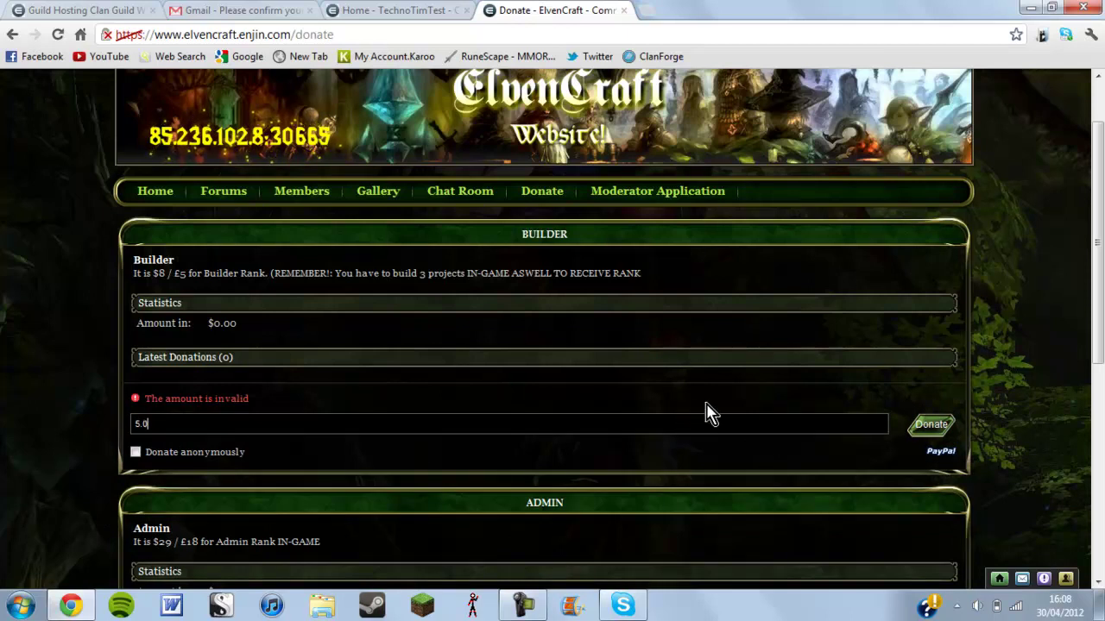
click(928, 423)
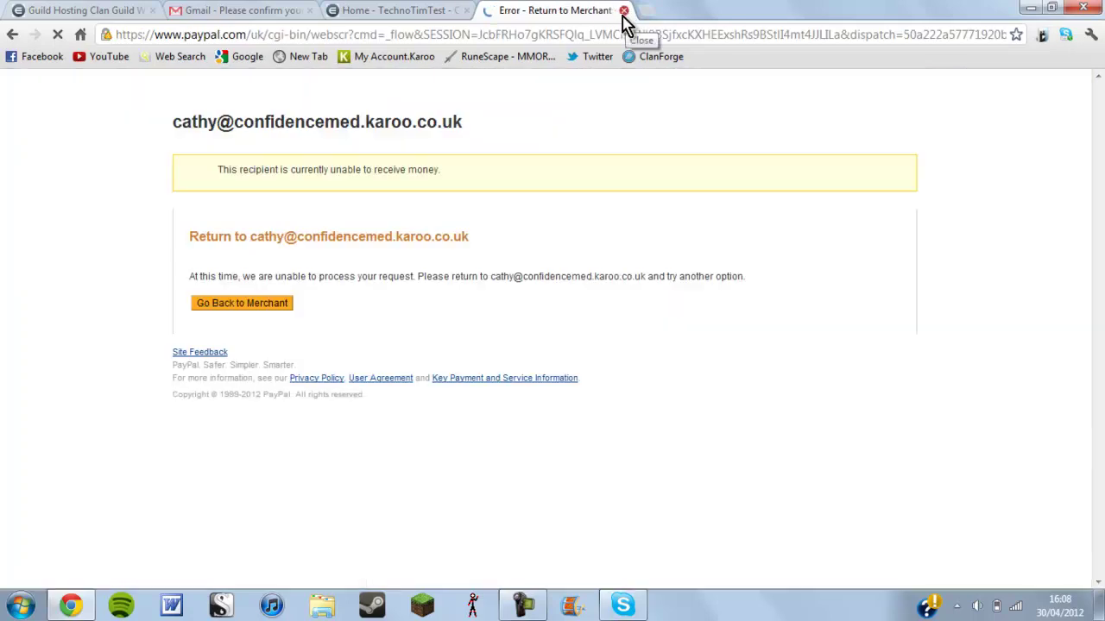
click(624, 10)
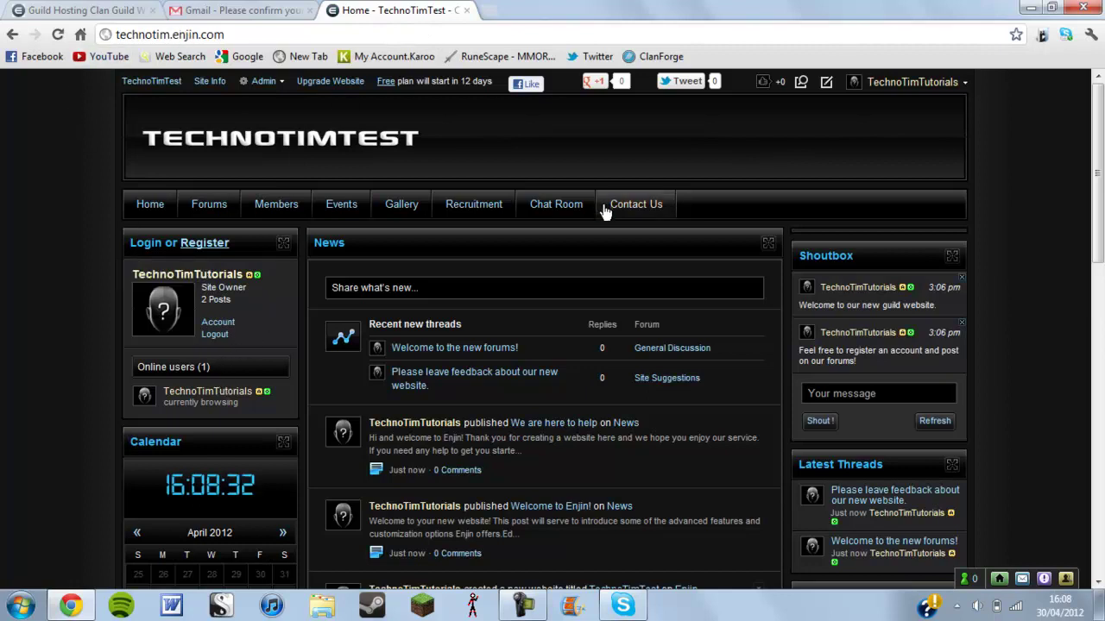
- Drop down the Admin menu from the TechnoTimTest home page top bar
click(522, 606)
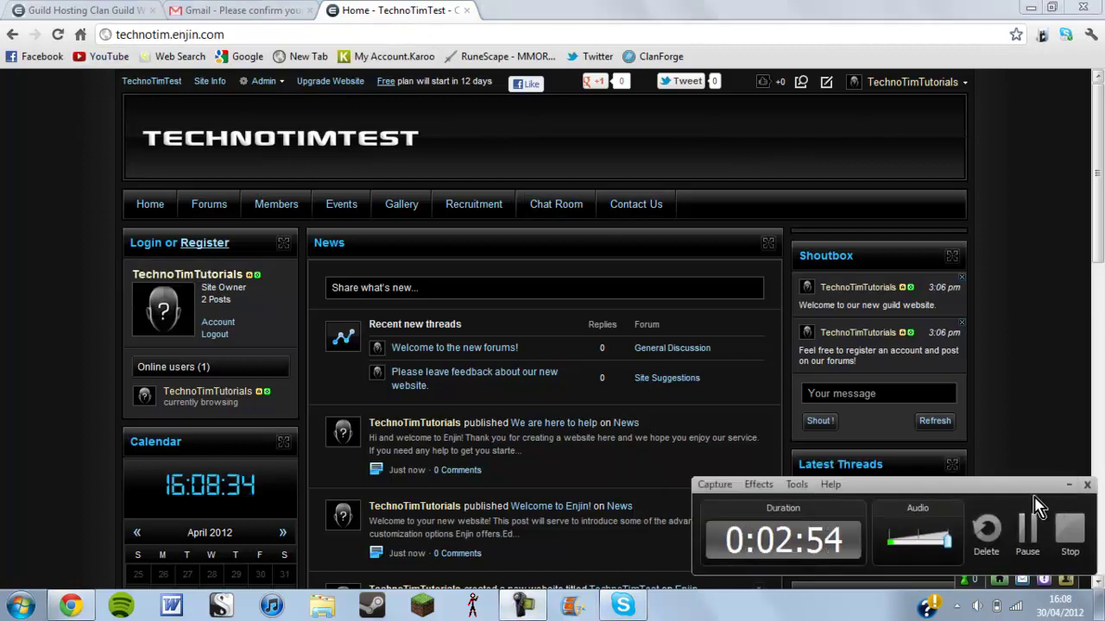
click(1069, 486)
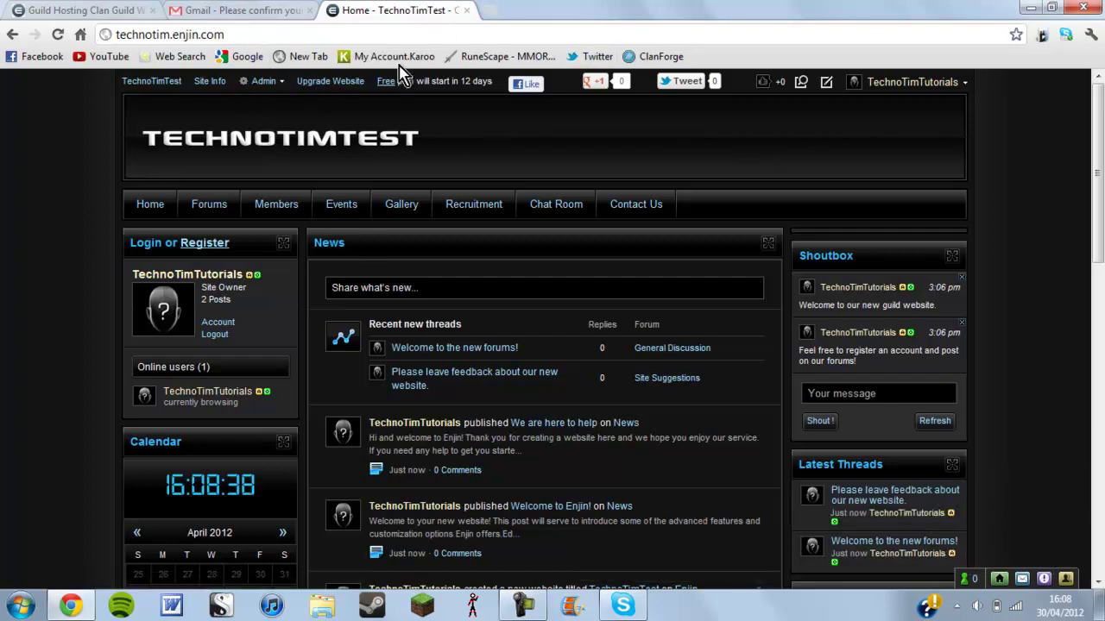
scroll(217, 235, down, 2)
scroll(215, 237, up, 2)
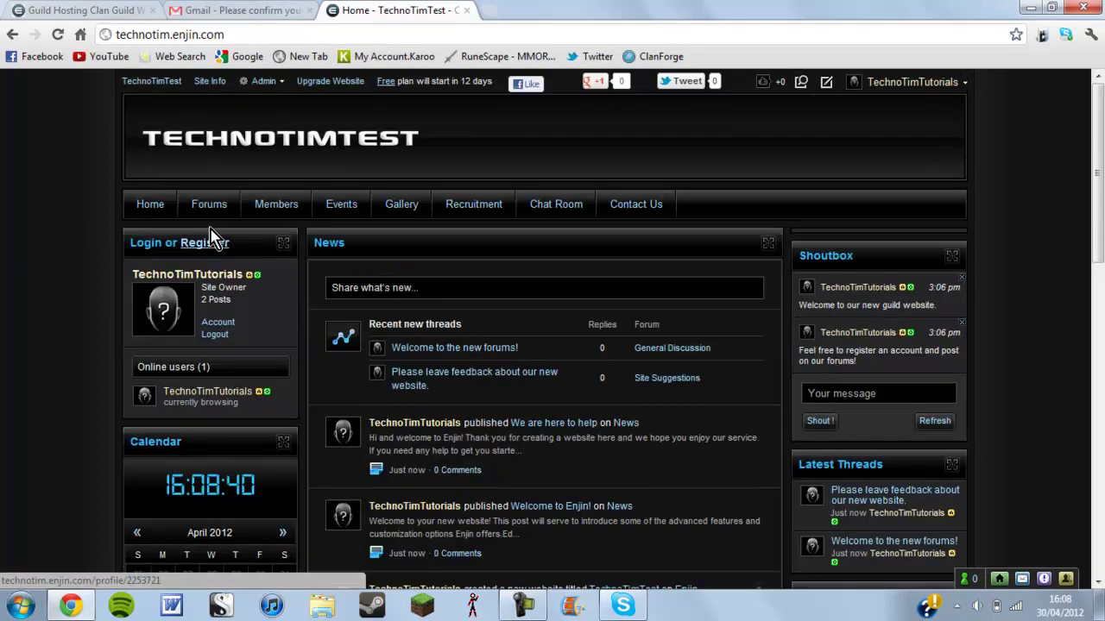
mouse_move(348, 87)
mouse_move(274, 85)
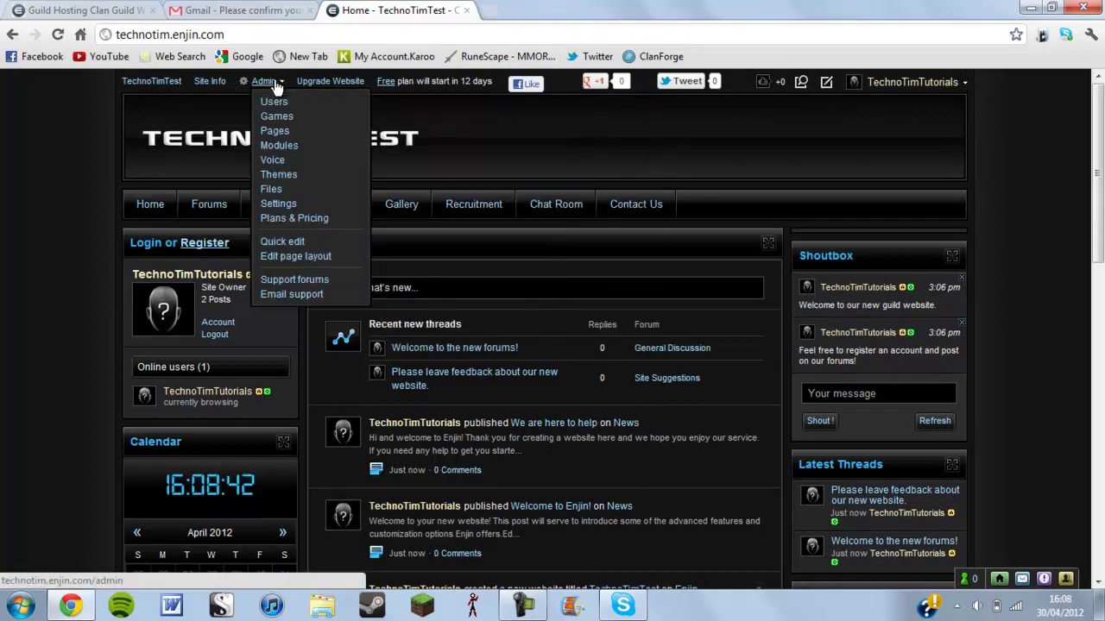
- Open the Home page Layout Editor via Admin > Edit page layout, checking the Page List
click(291, 259)
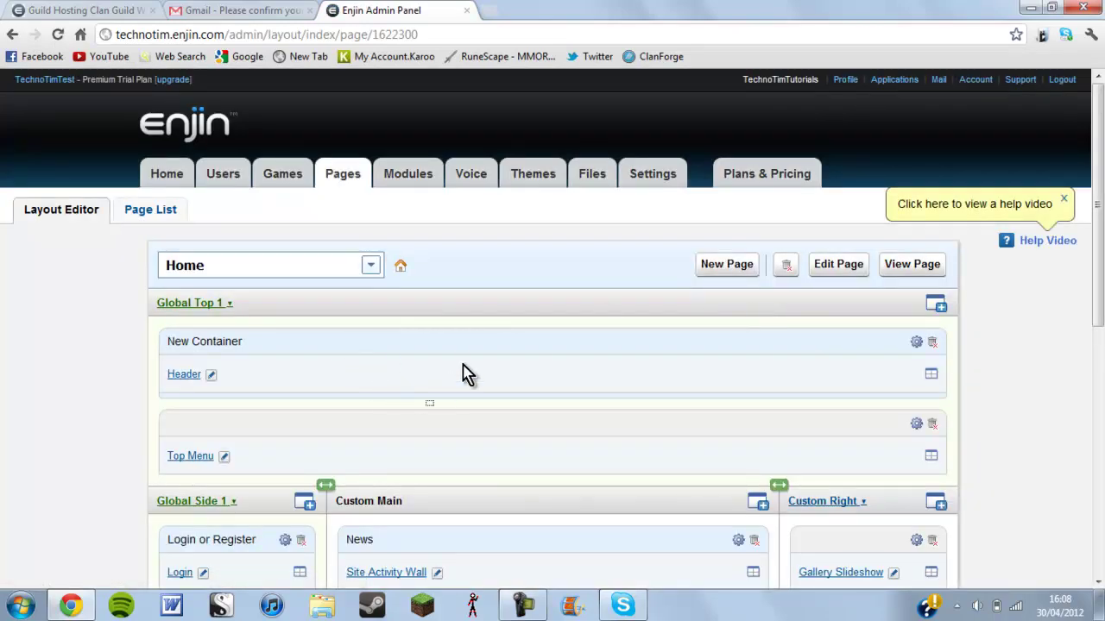
click(167, 212)
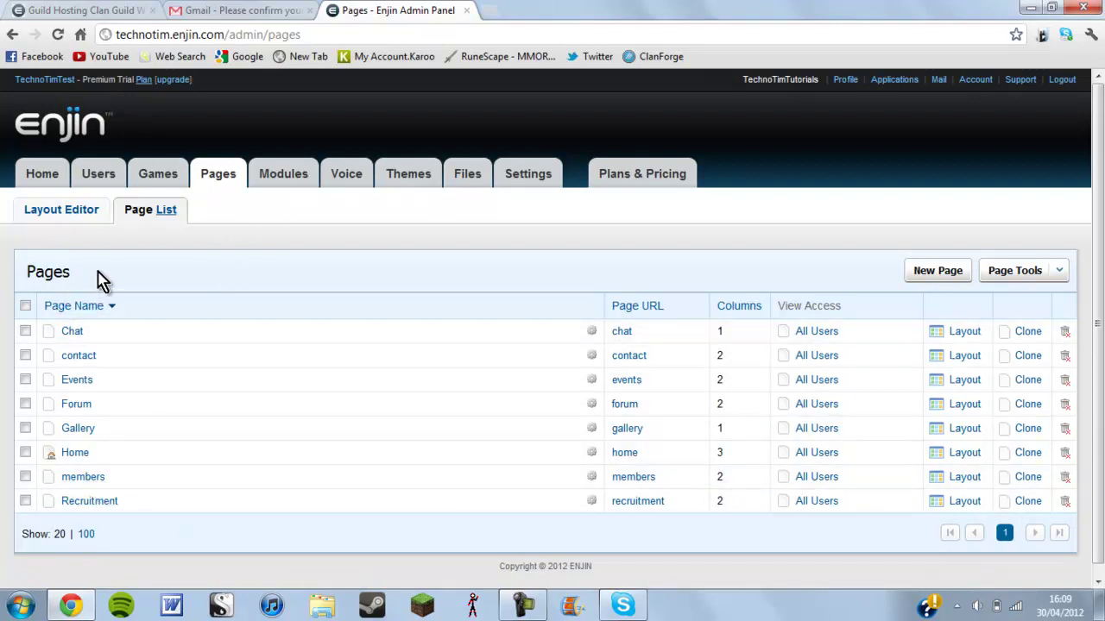
click(51, 210)
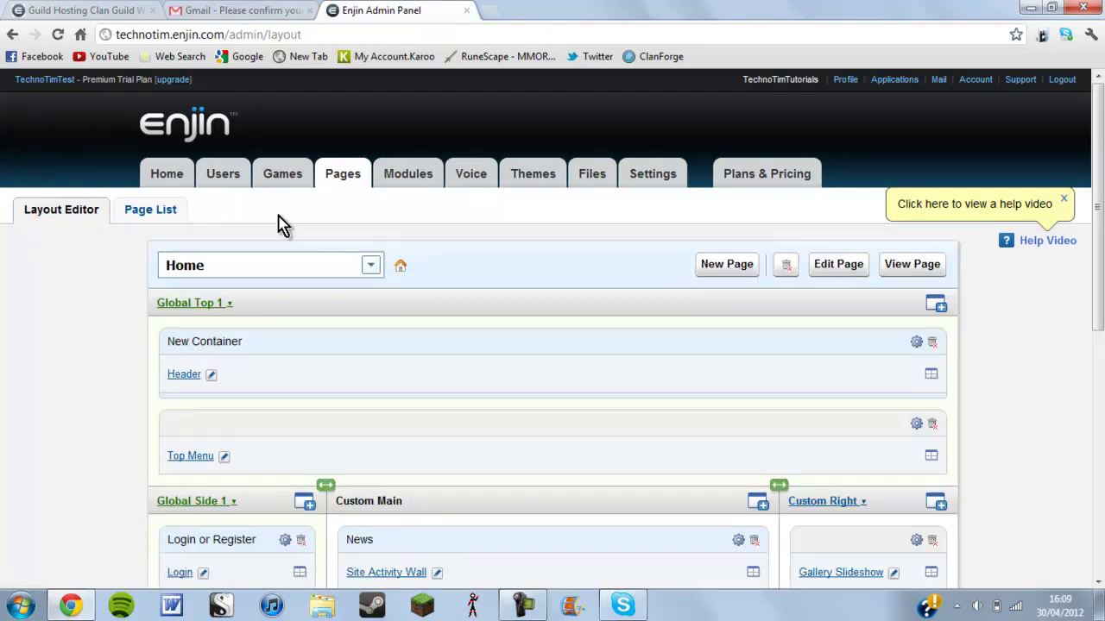
scroll(561, 158, down, 1)
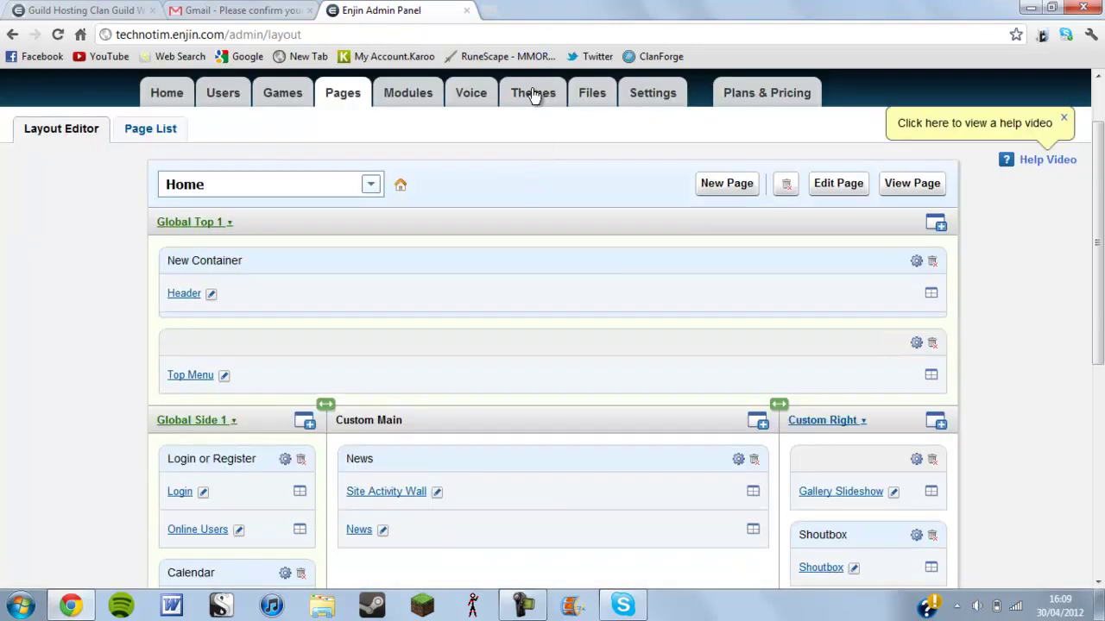
- Filter the Themes layout directory to Free layouts for the Minecraft game
click(530, 95)
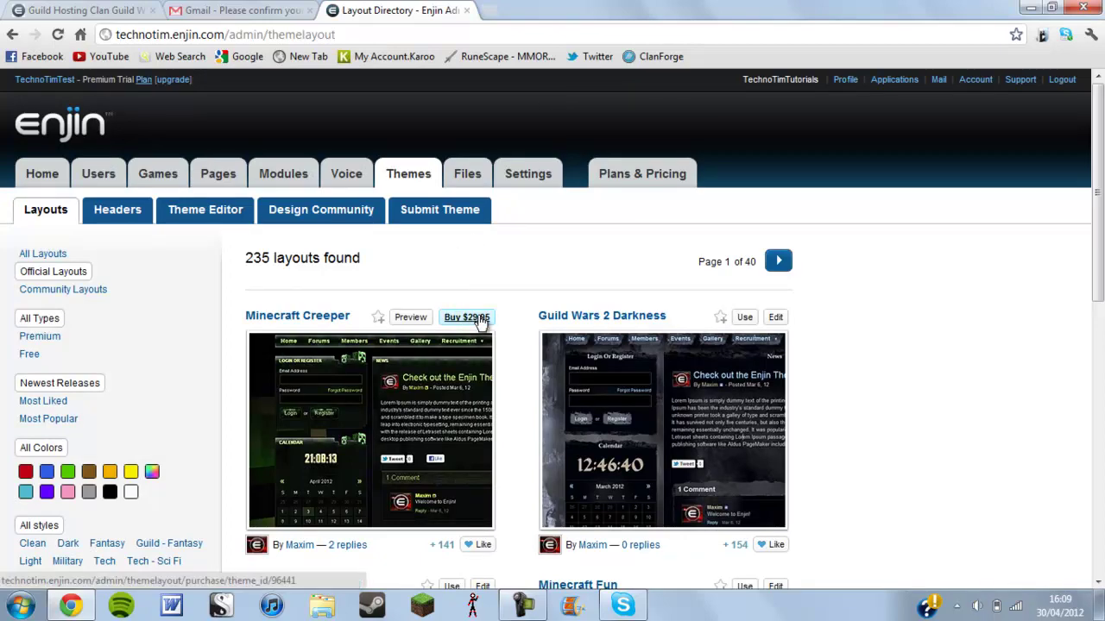
scroll(529, 326, down, 2)
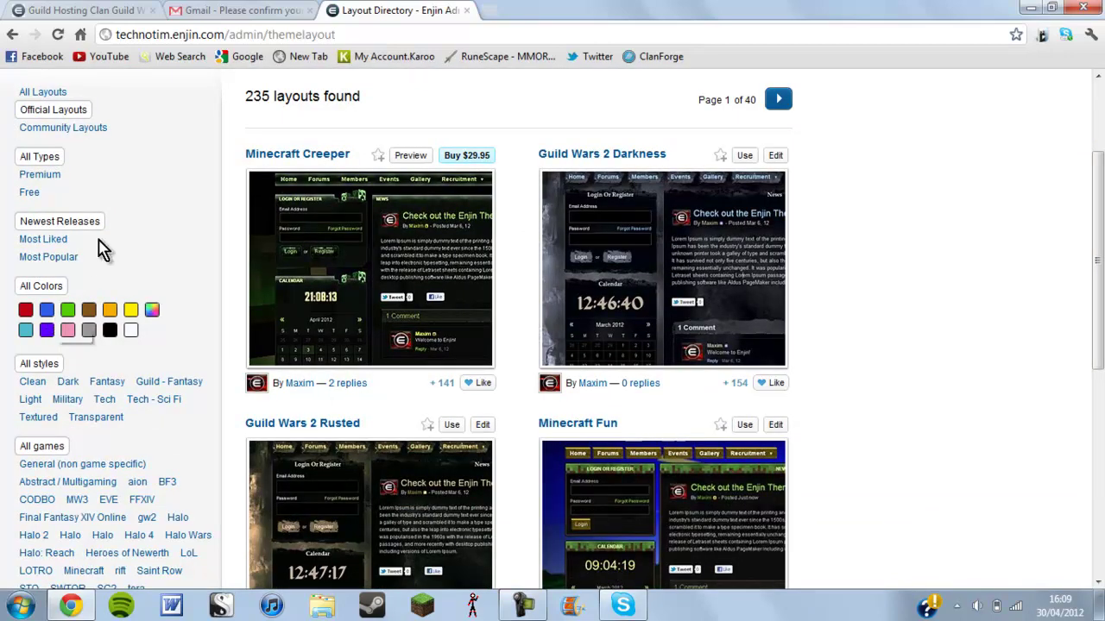
click(29, 193)
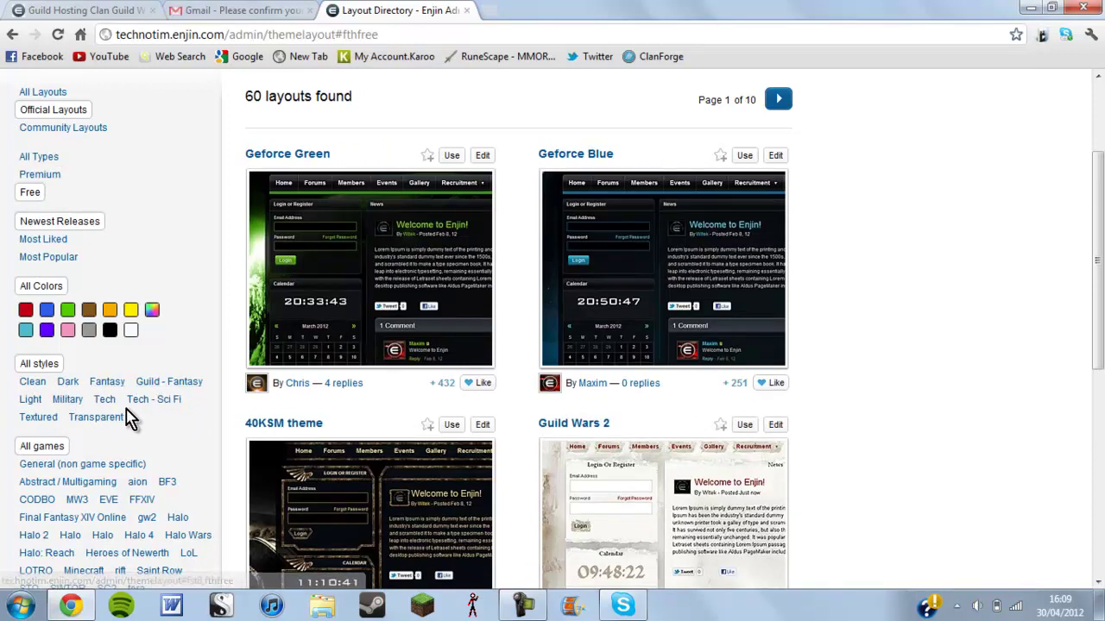
scroll(129, 492, down, 1)
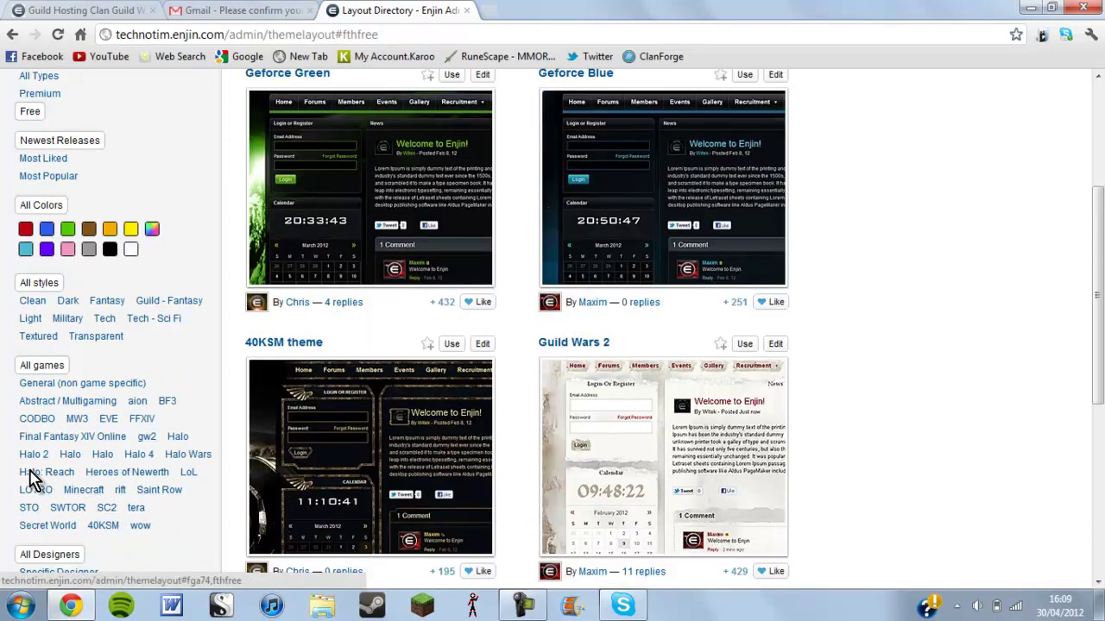
click(72, 491)
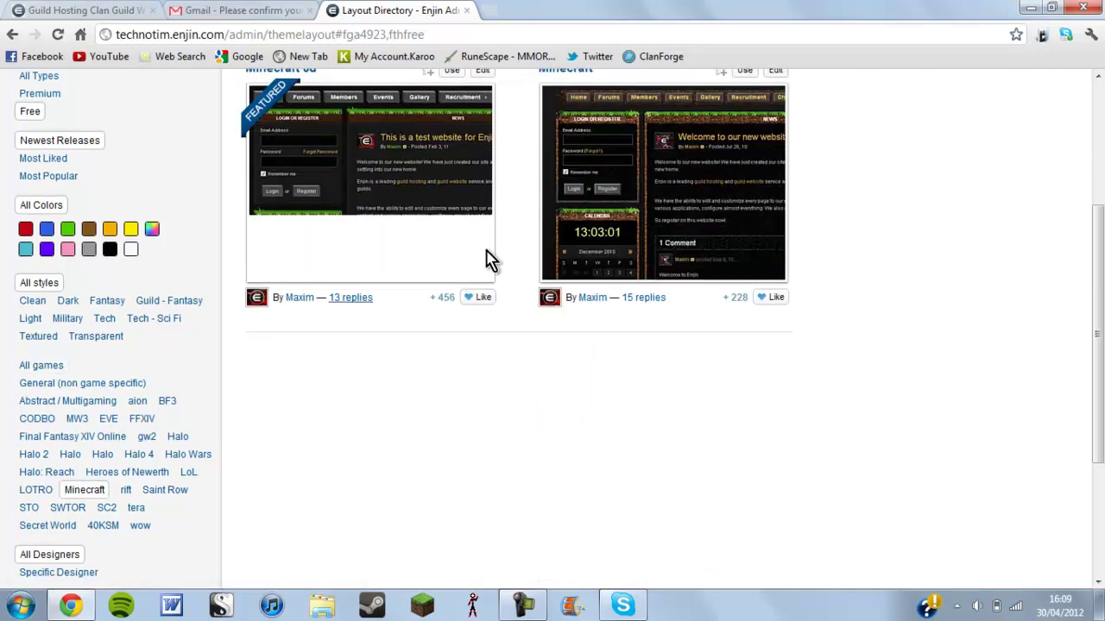
scroll(487, 259, up, 1)
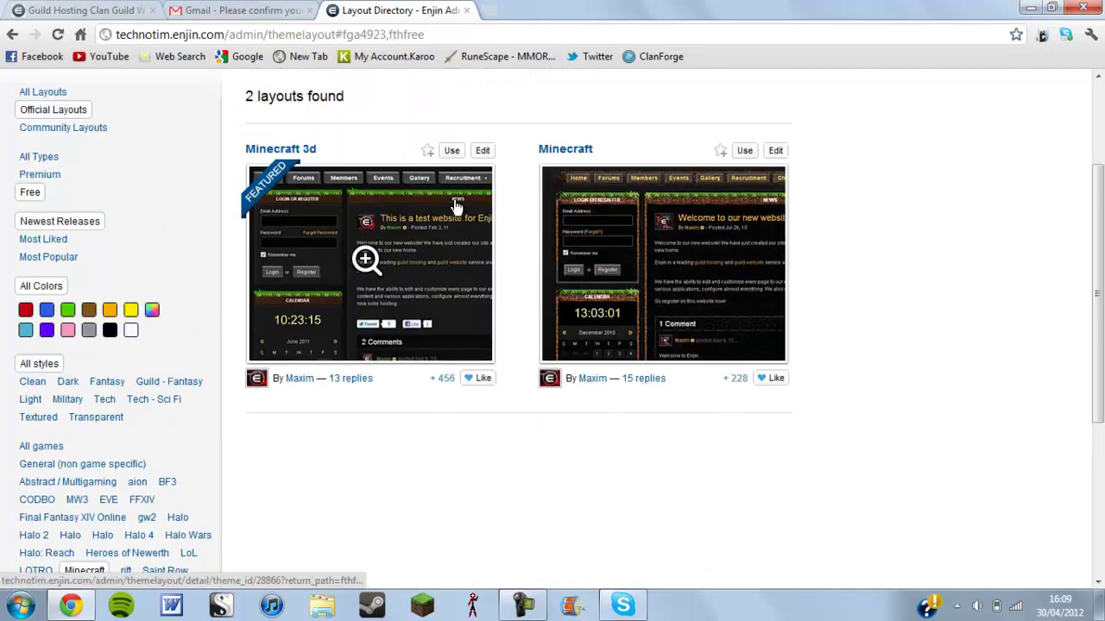
- Apply the Minecraft layout as the site's theme, confirming with Yes
click(616, 276)
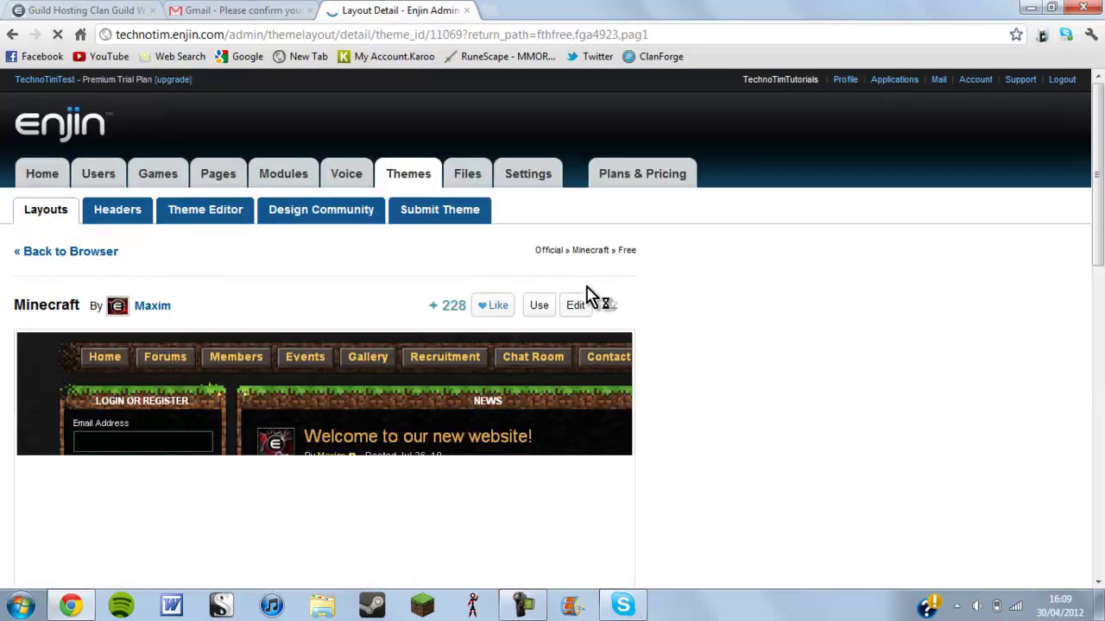
scroll(332, 429, down, 1)
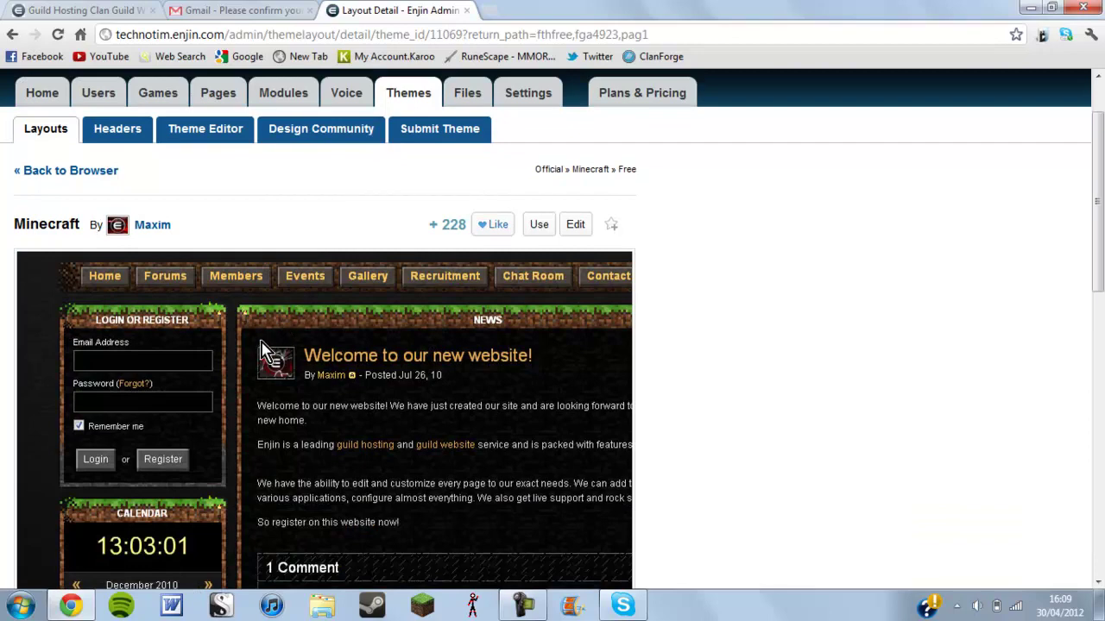
scroll(265, 353, down, 1)
scroll(264, 346, up, 1)
click(541, 226)
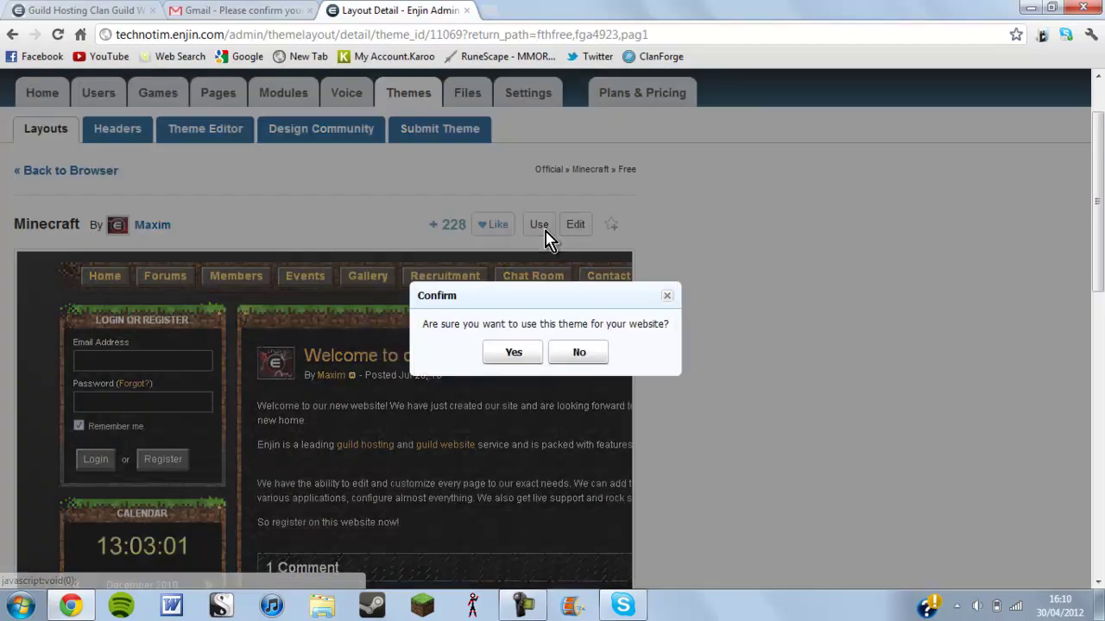
click(513, 354)
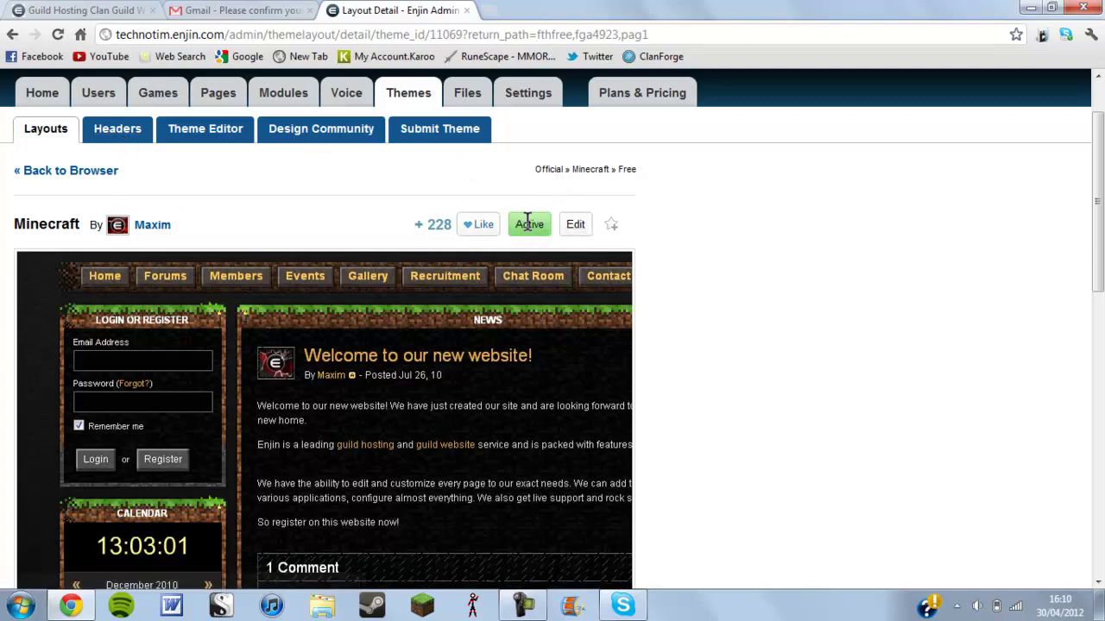
click(76, 10)
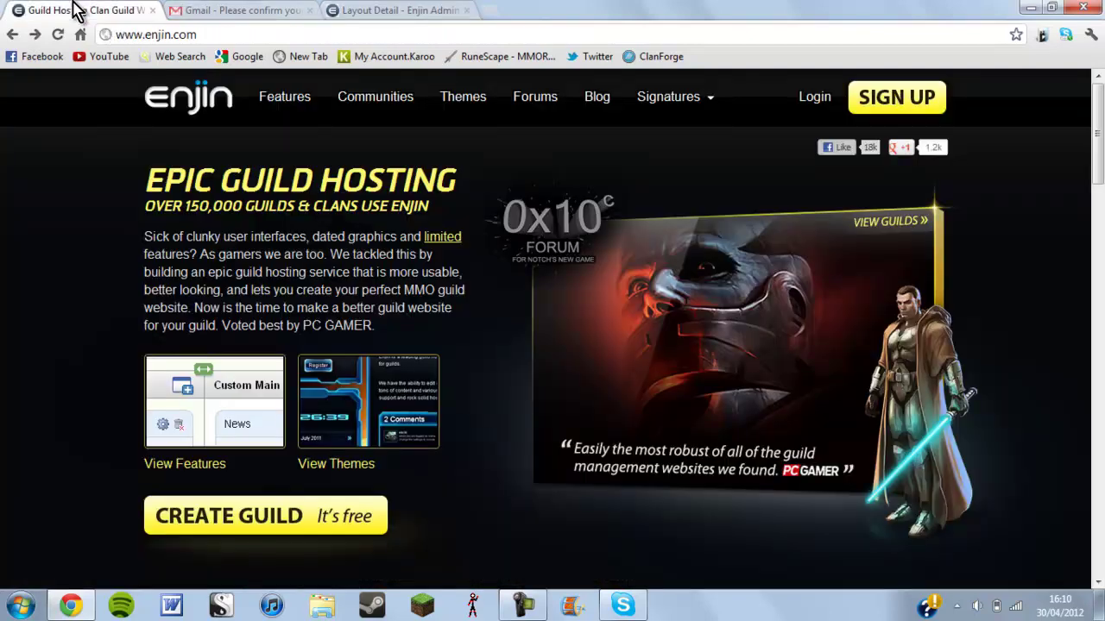
click(400, 11)
click(490, 11)
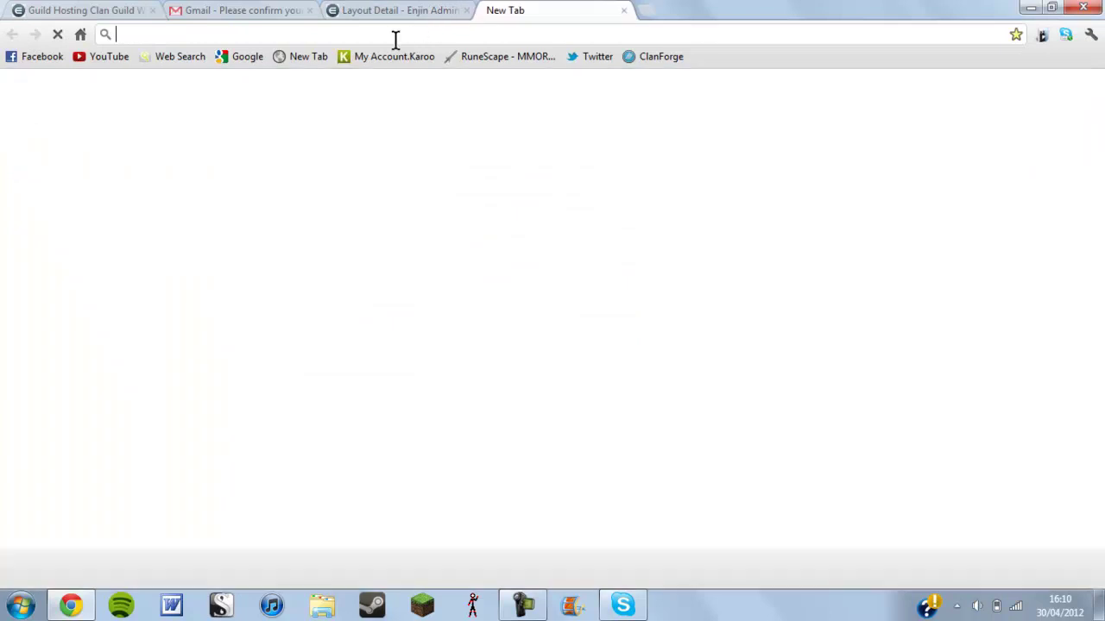
text(www.)
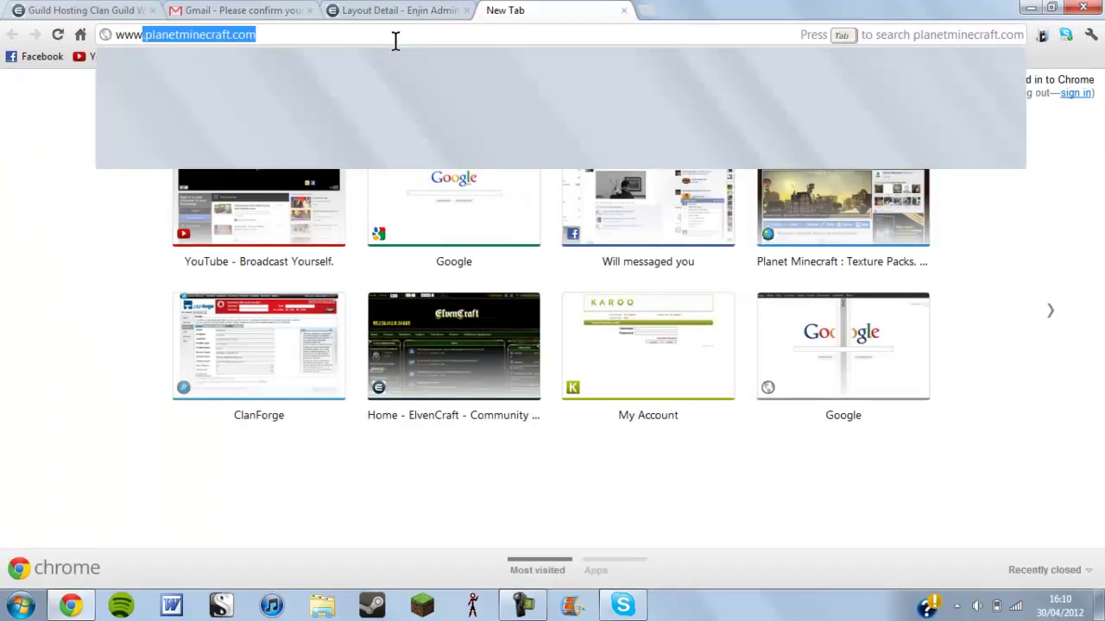
text(technot)
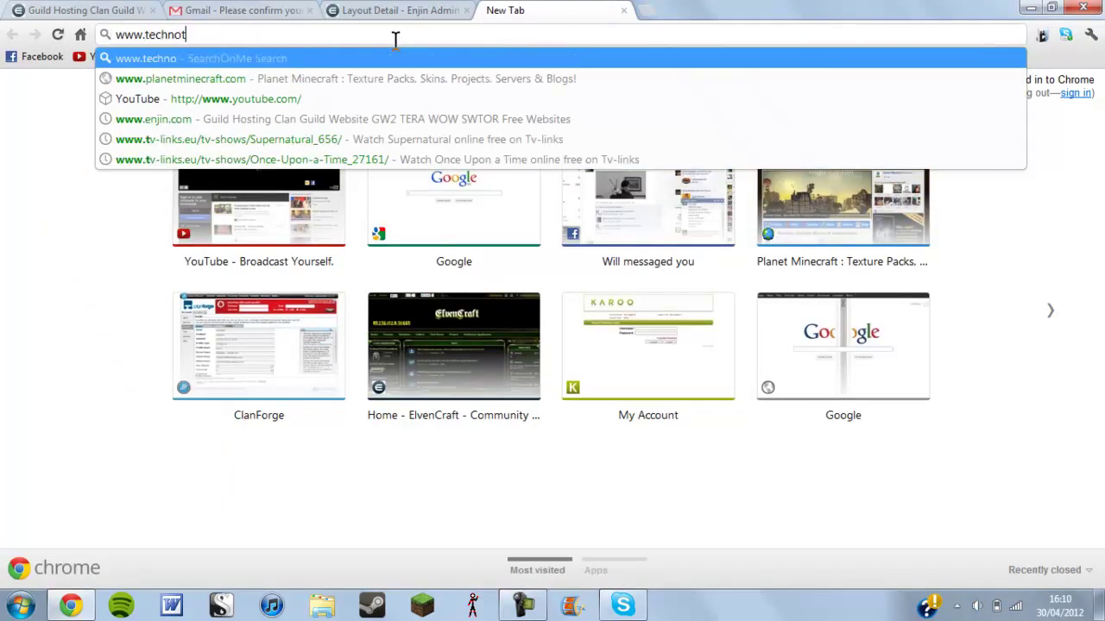
text(im.enjin.com)
key(Return)
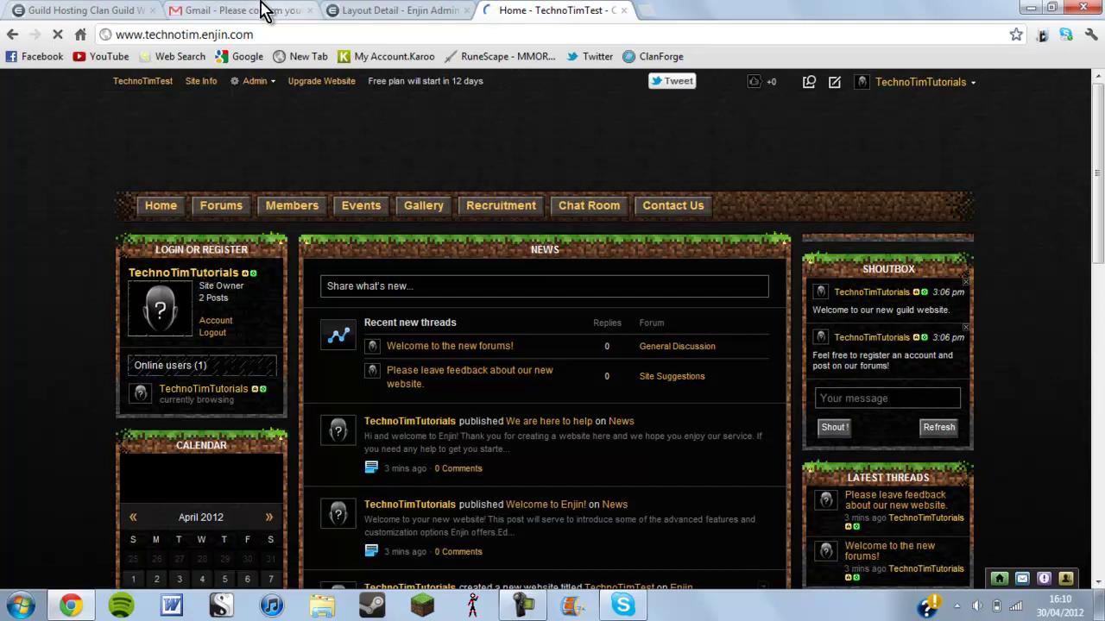
click(371, 11)
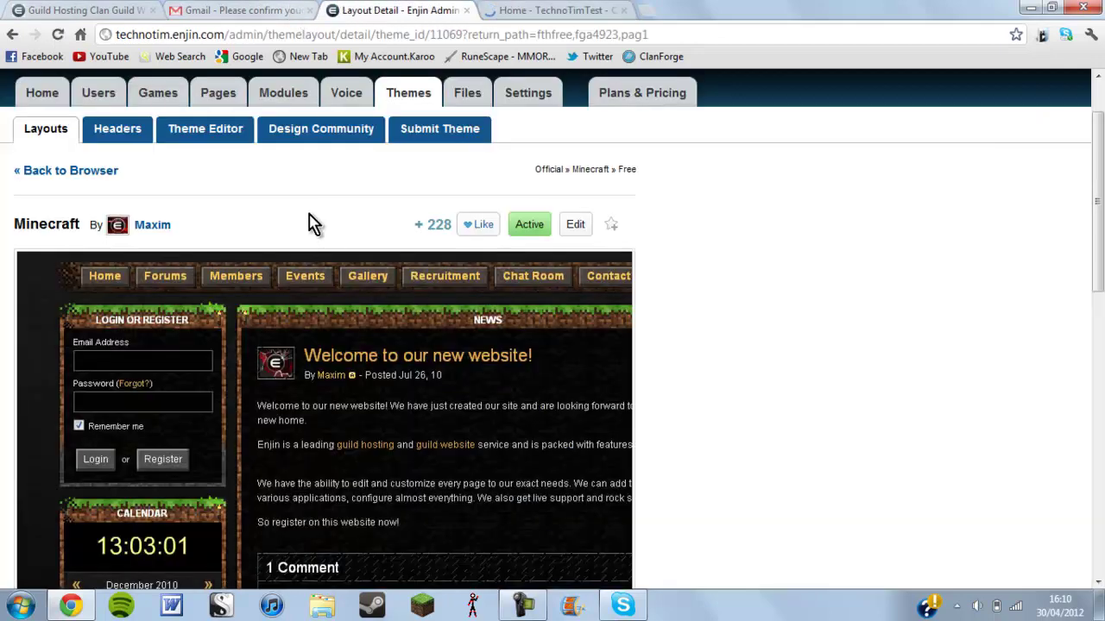
- Load the Themes Header Browser with its 495 headers and open a blank browser tab beside it
click(127, 129)
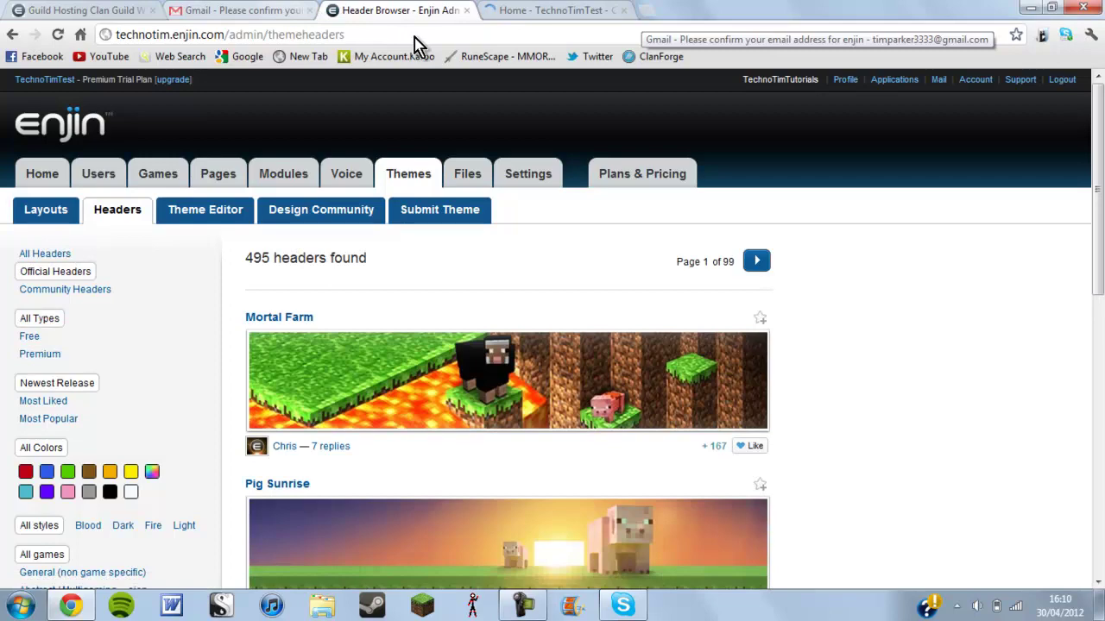
key(ctrl+t)
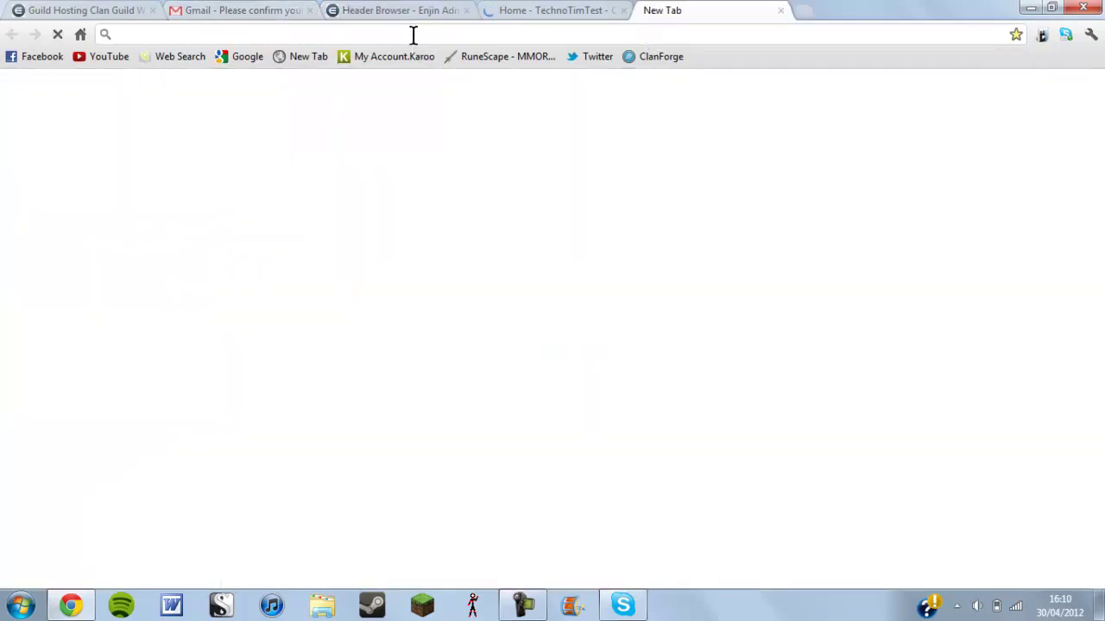
- Back in the Header Browser, filter the list to free headers only
click(400, 12)
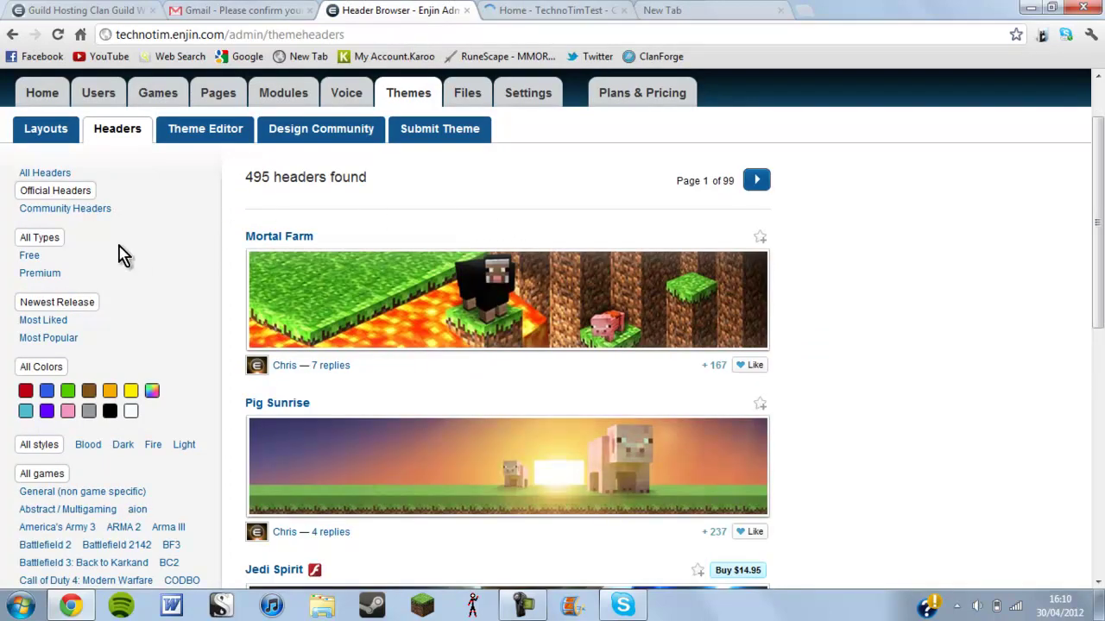
scroll(39, 259, down, 2)
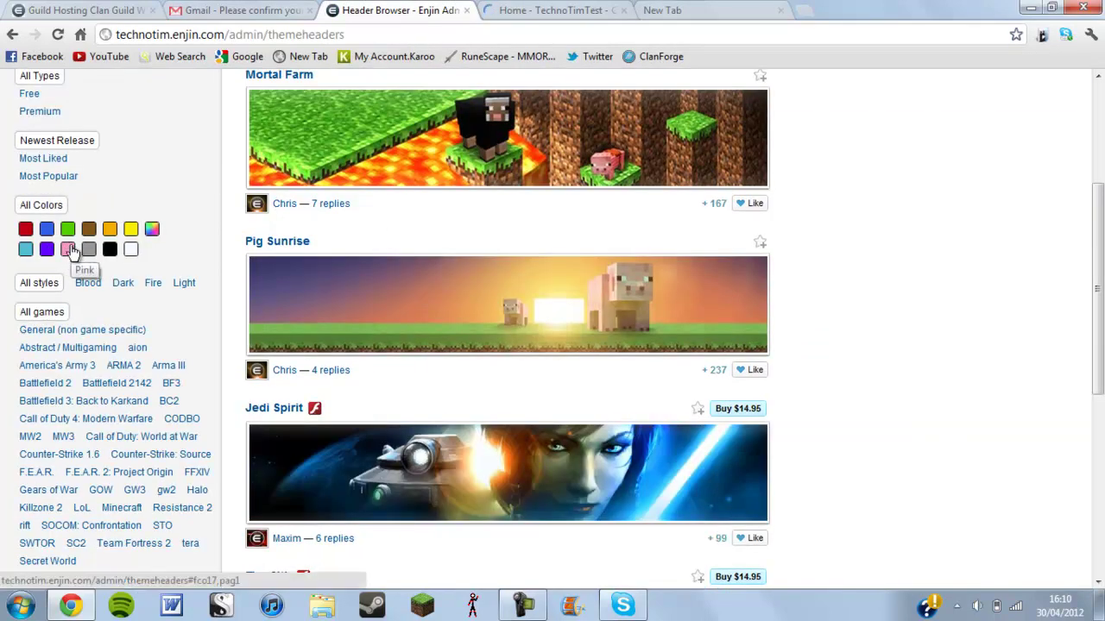
click(29, 94)
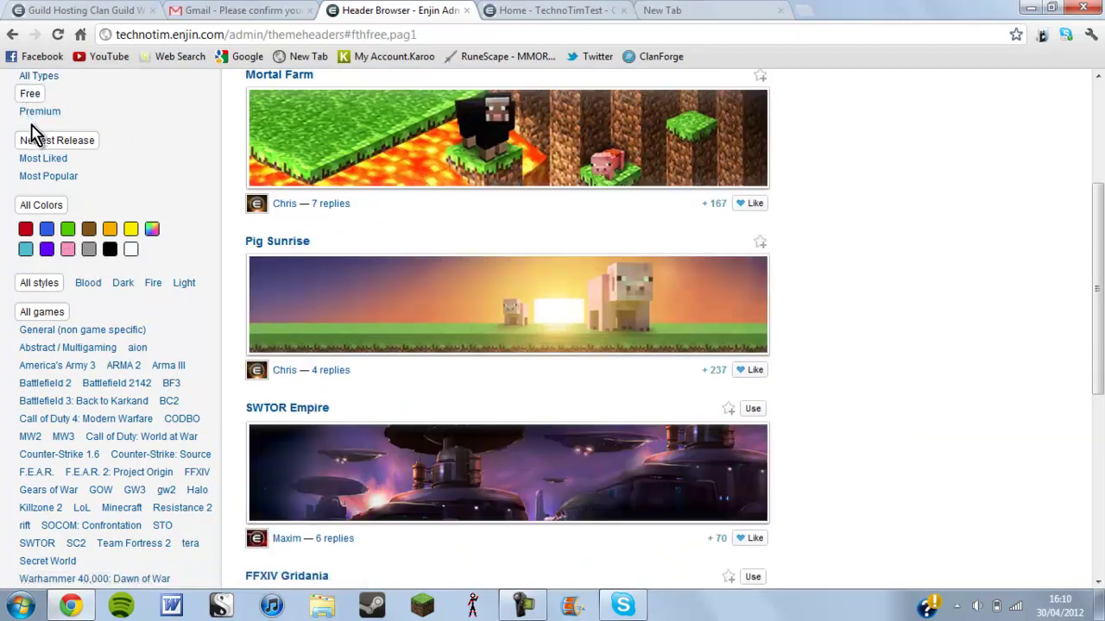
- Find the SWTOR Empire banner among the free headers and use it as the site header
scroll(787, 350, down, 4)
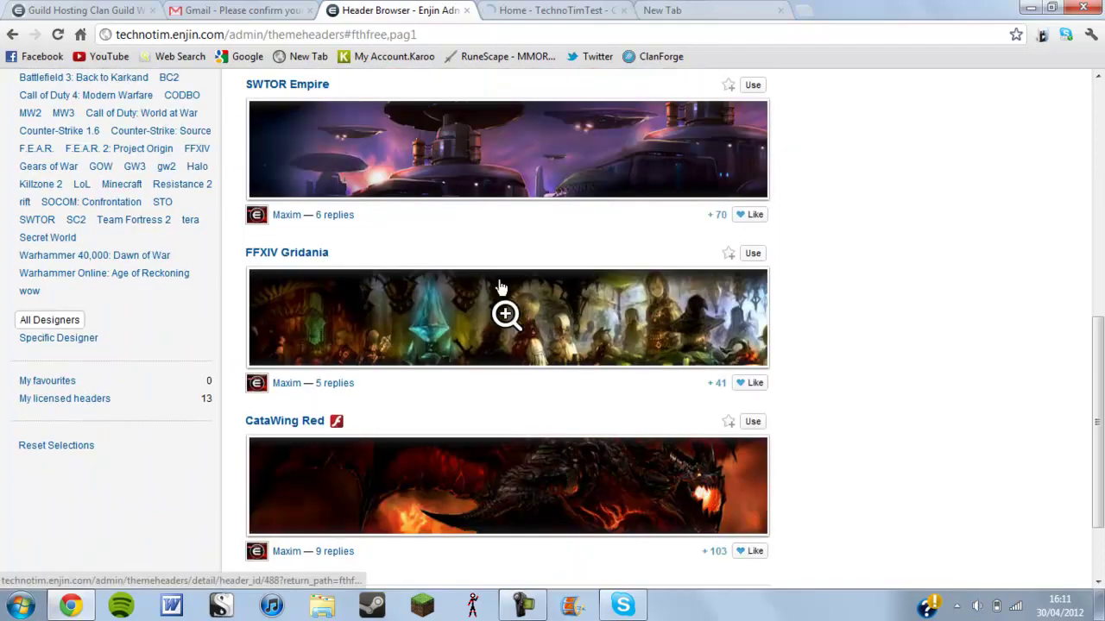
scroll(978, 368, down, 1)
scroll(967, 354, down, 1)
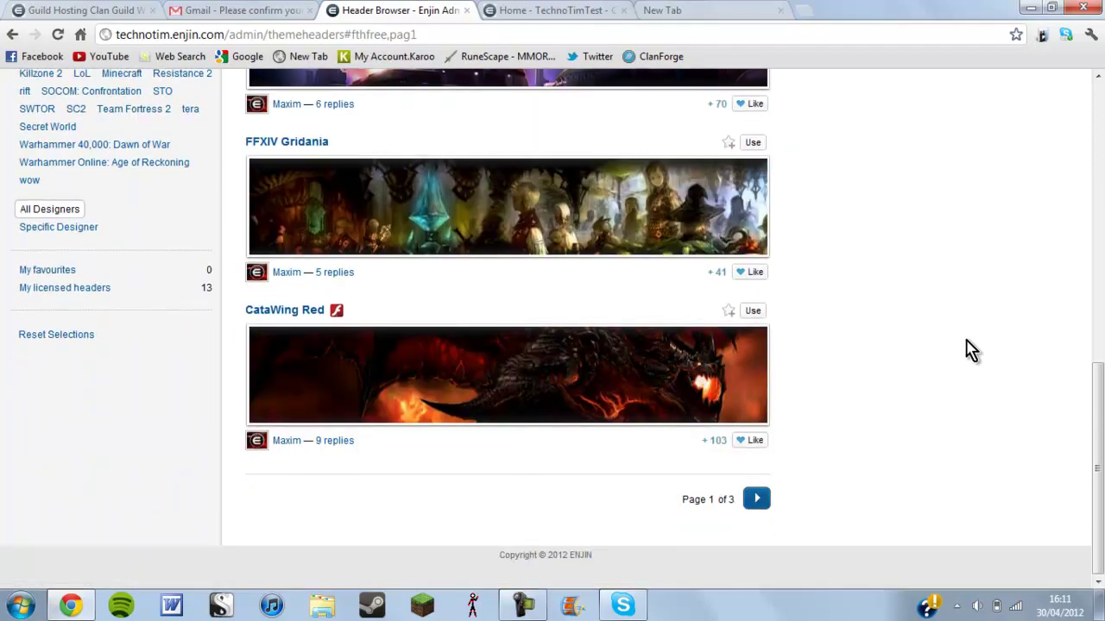
scroll(968, 348, up, 5)
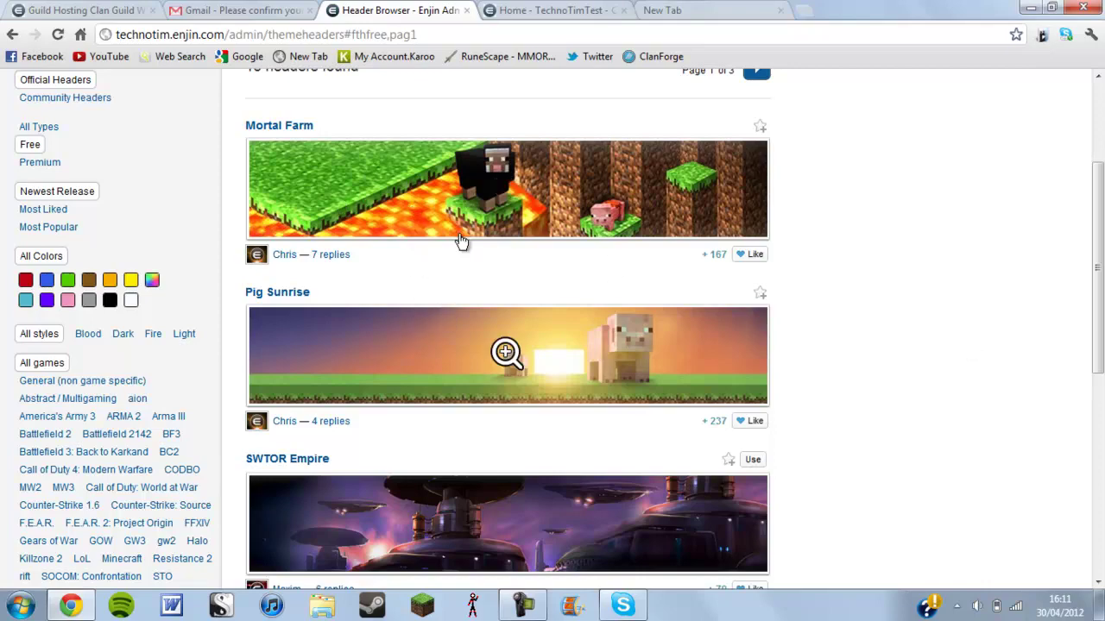
scroll(552, 363, down, 2)
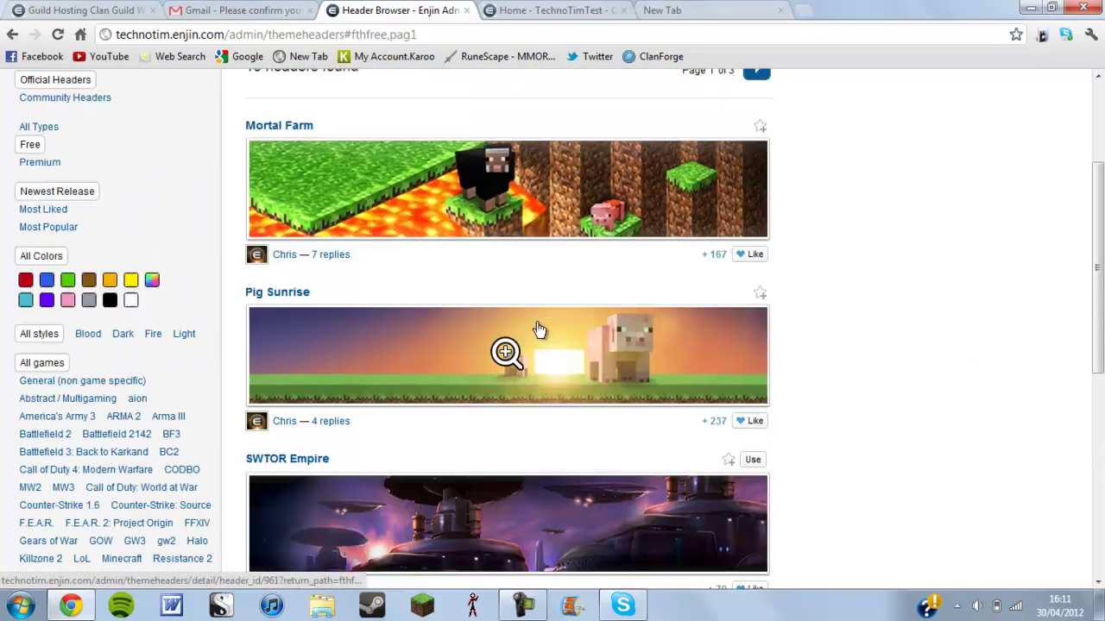
scroll(543, 345, up, 2)
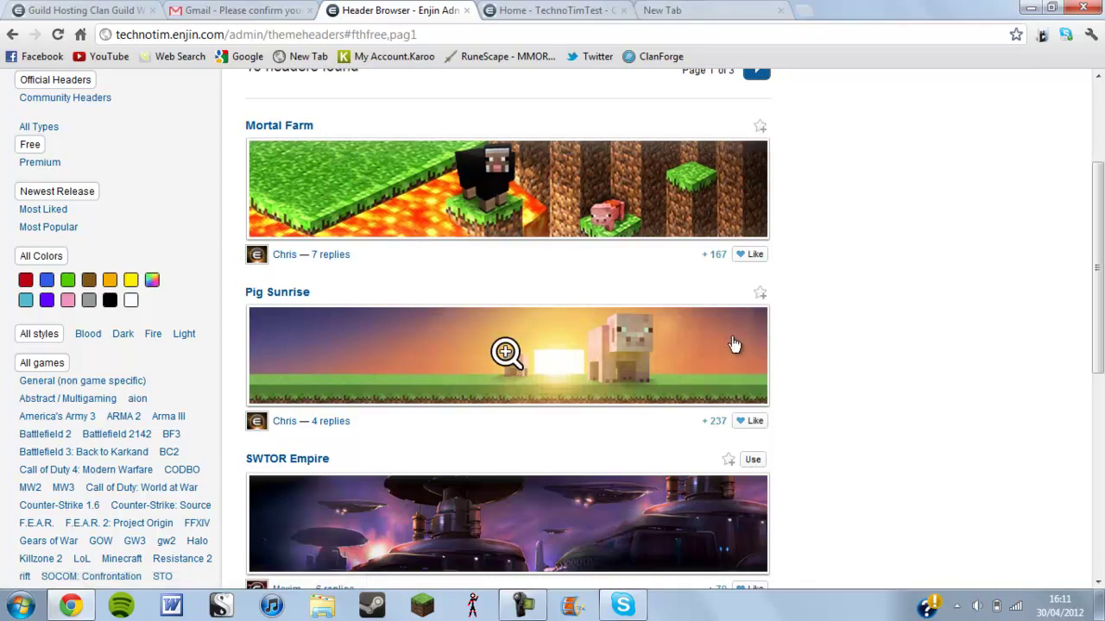
scroll(725, 279, down, 2)
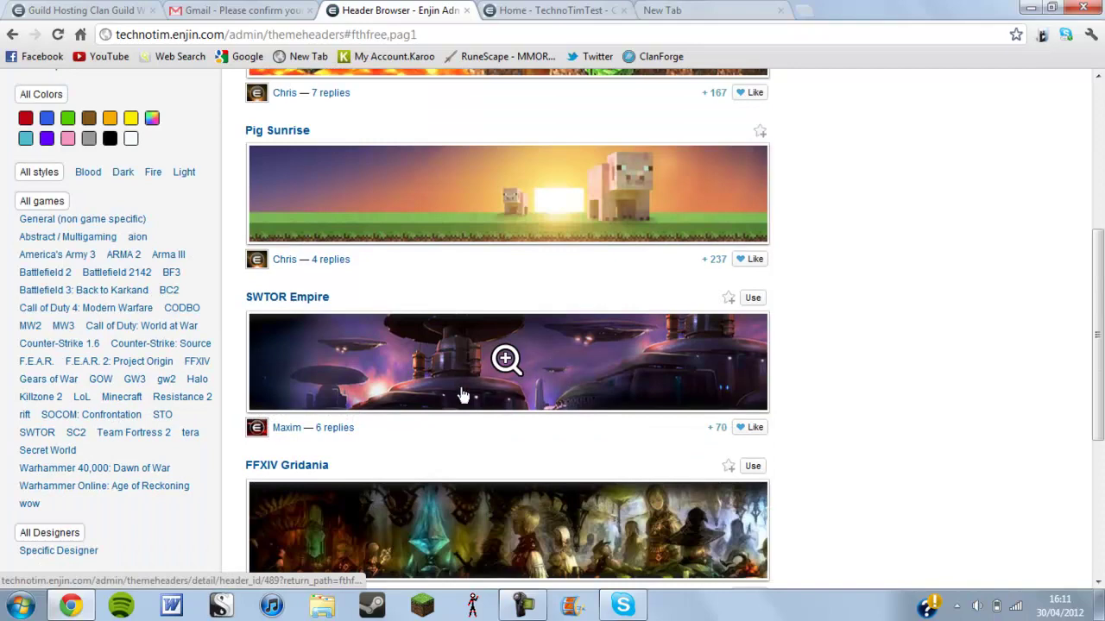
scroll(479, 341, down, 3)
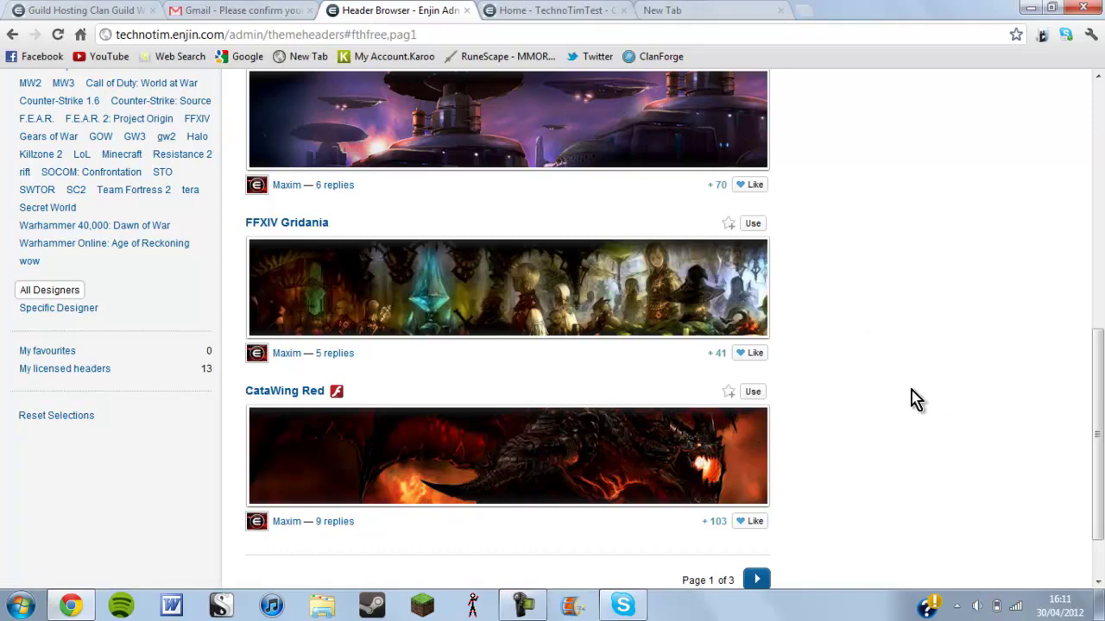
scroll(708, 222, up, 2)
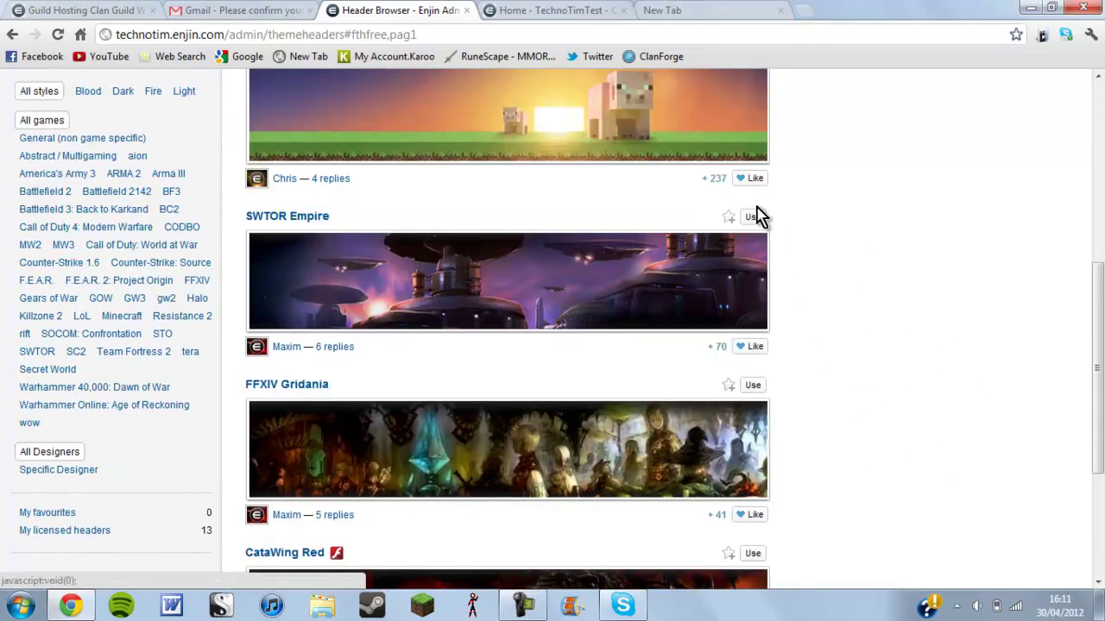
click(753, 217)
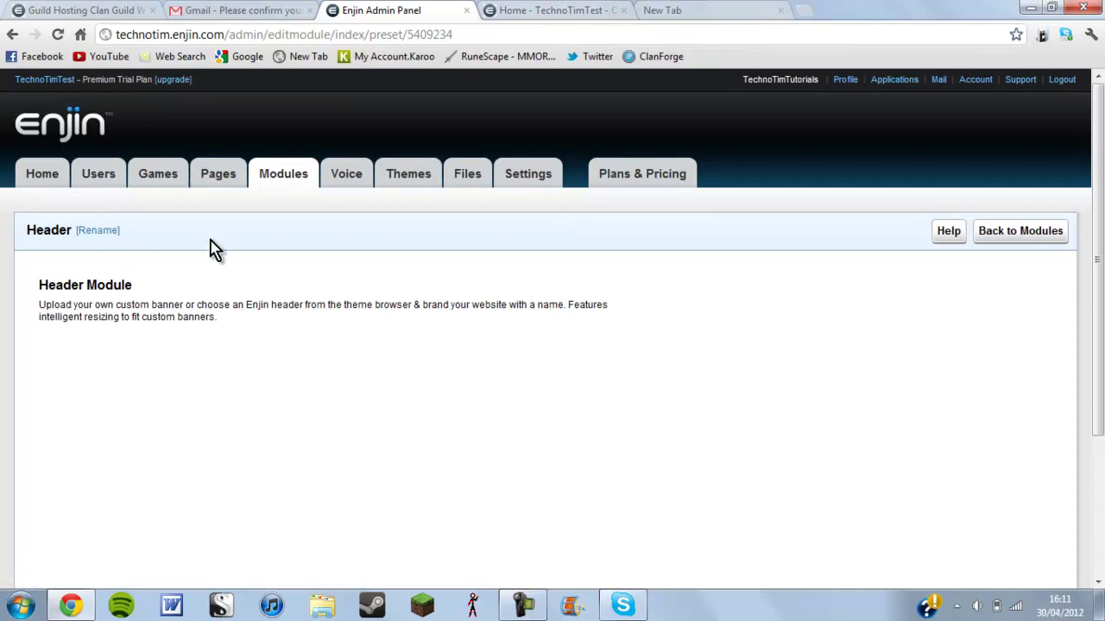
scroll(215, 249, down, 2)
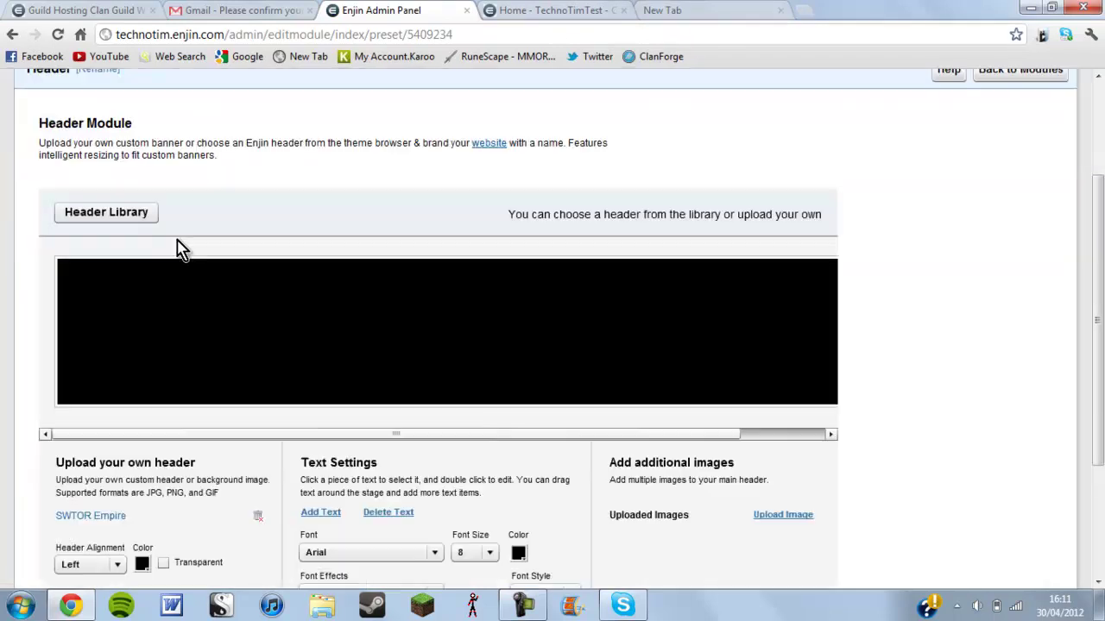
scroll(180, 249, down, 2)
scroll(183, 247, up, 1)
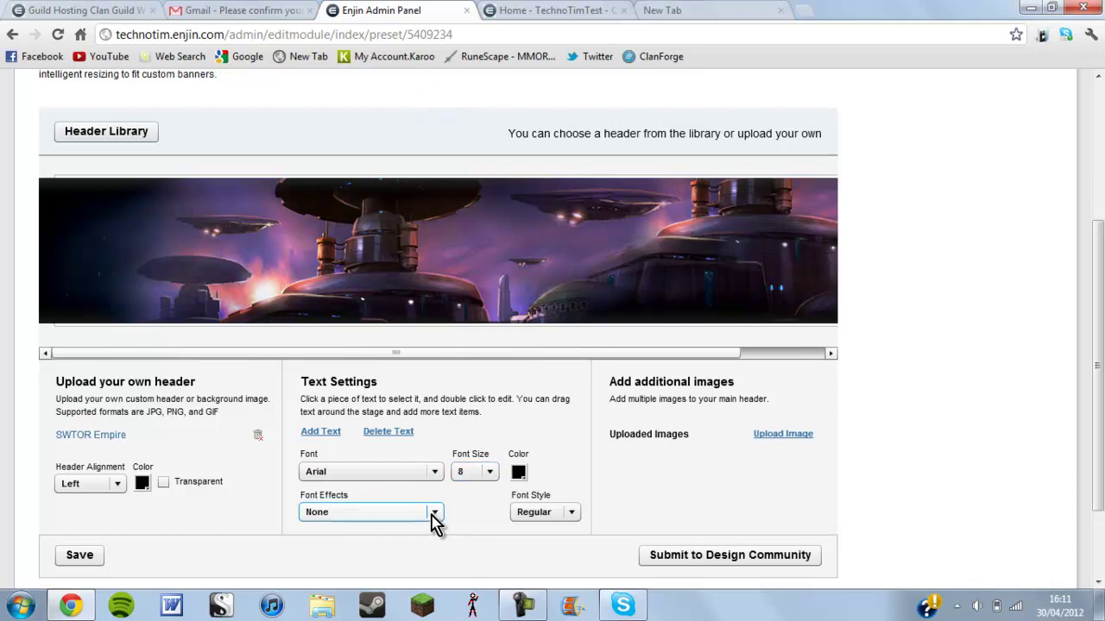
click(434, 514)
click(433, 518)
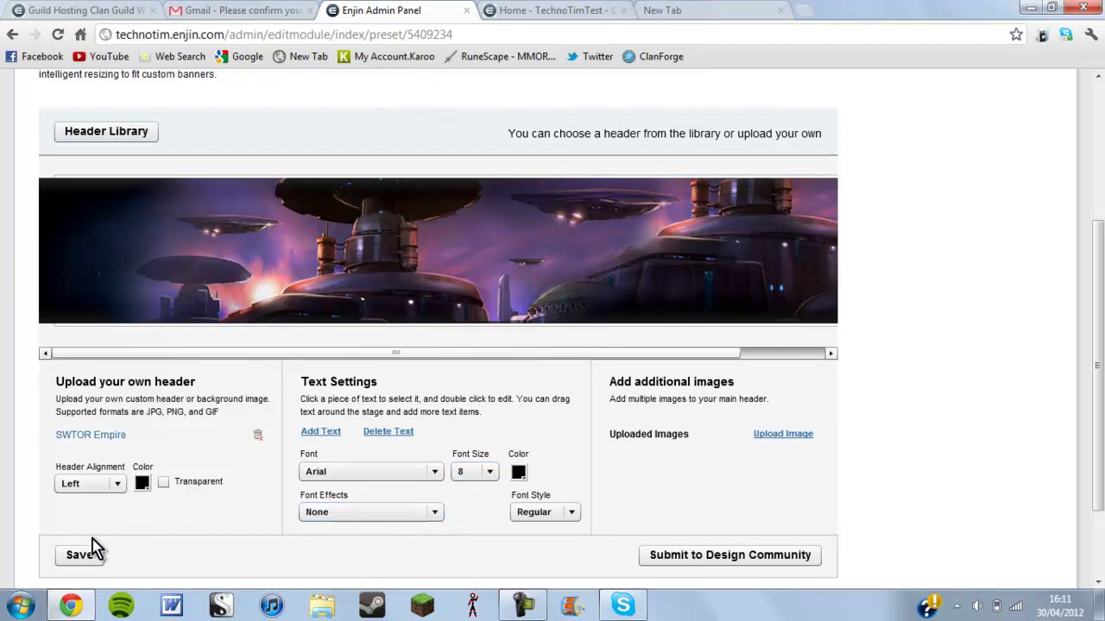
click(319, 481)
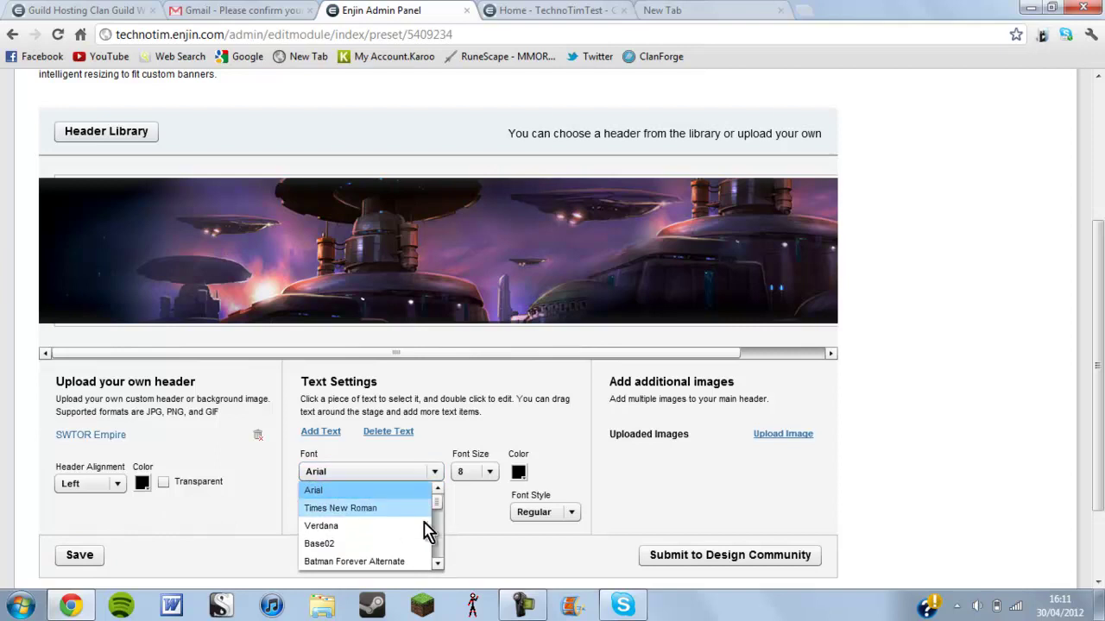
click(437, 203)
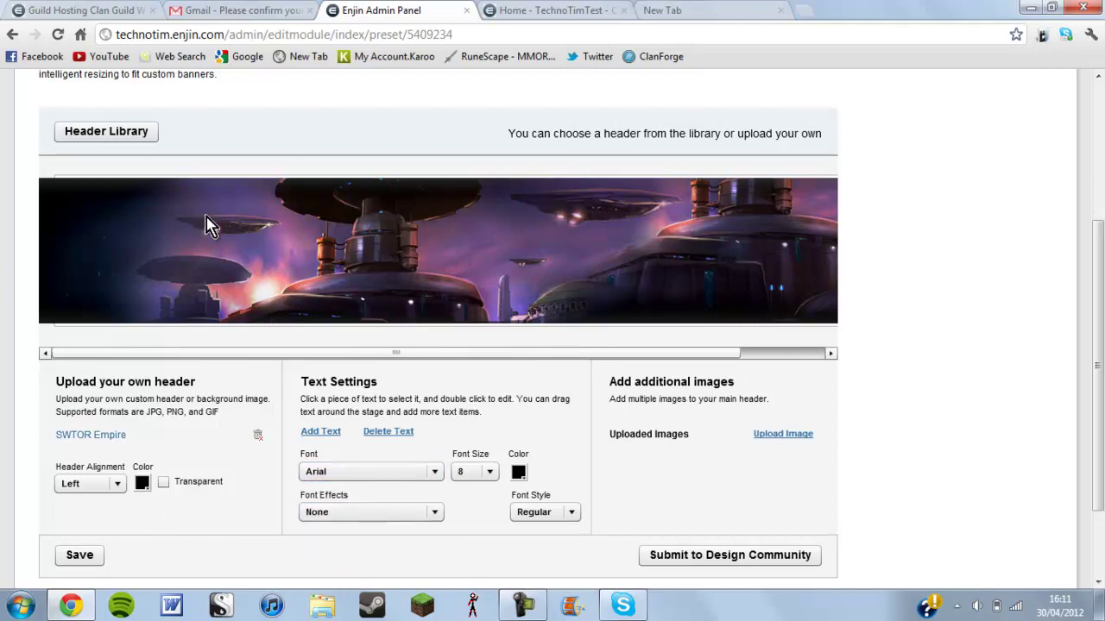
scroll(676, 371, down, 2)
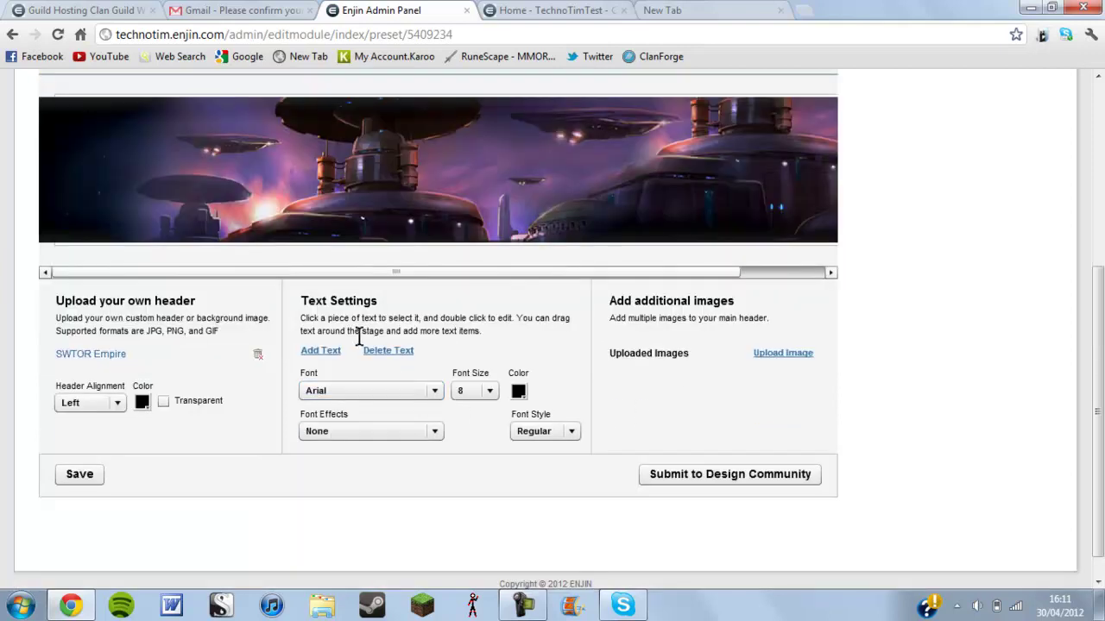
- Add a text item on the SWTOR Empire banner reading 'TechnoTimTest!'
click(320, 352)
scroll(463, 223, up, 2)
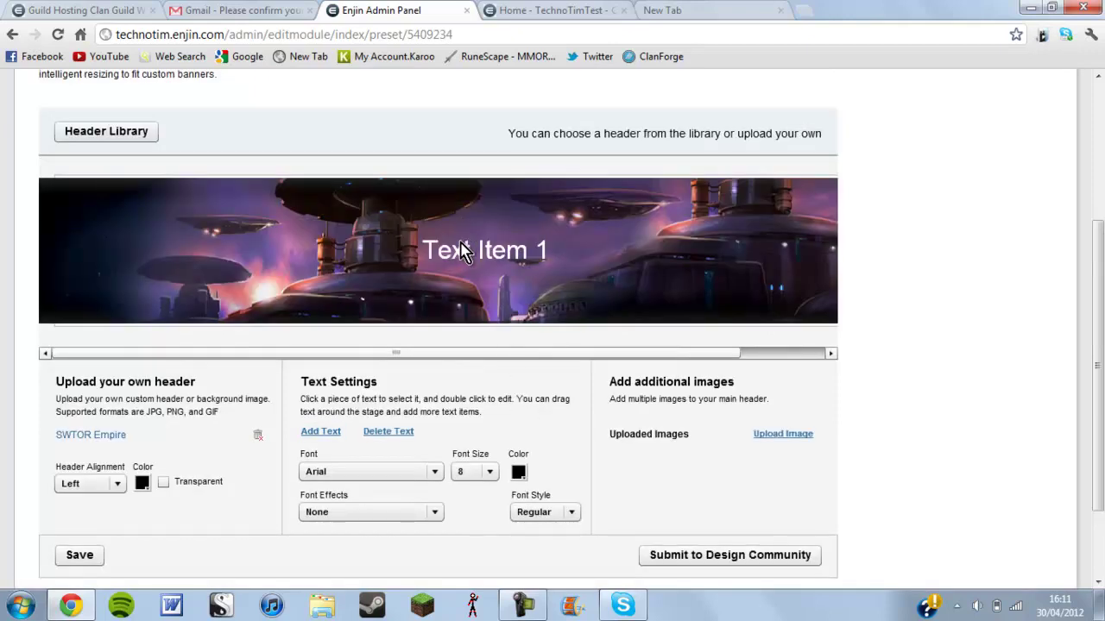
click(464, 250)
drag(463, 250, 436, 229)
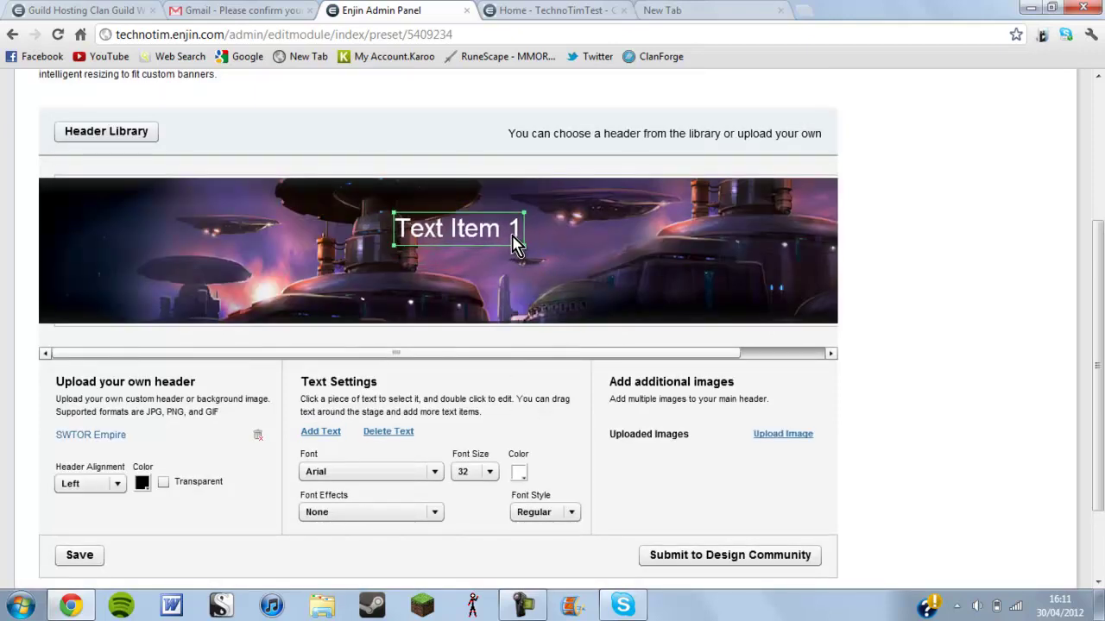
double_click(511, 236)
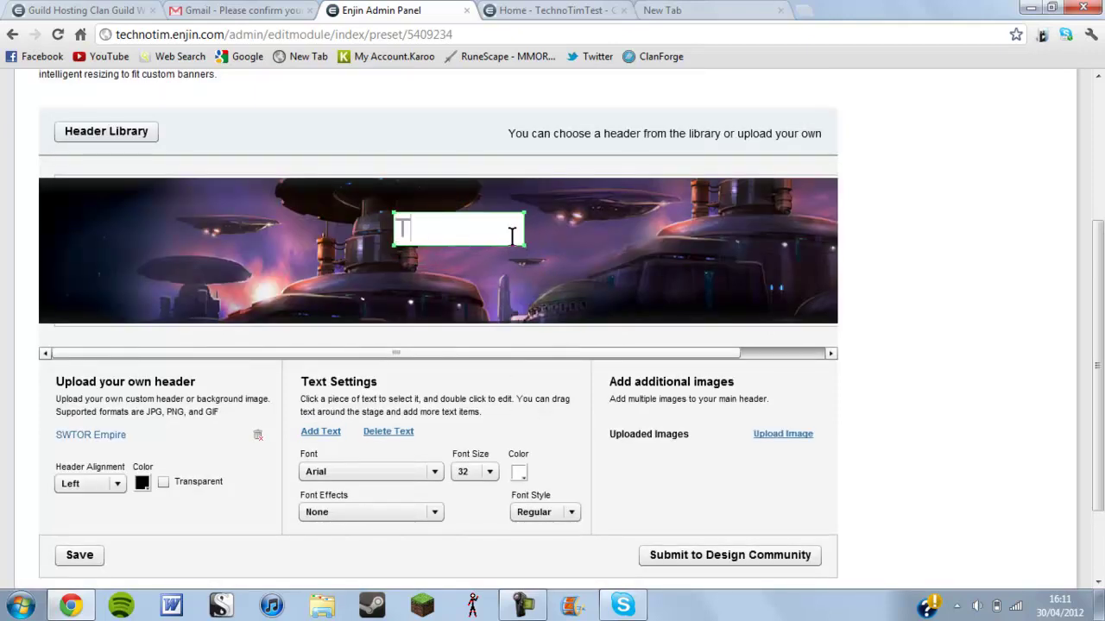
text(TechnoT)
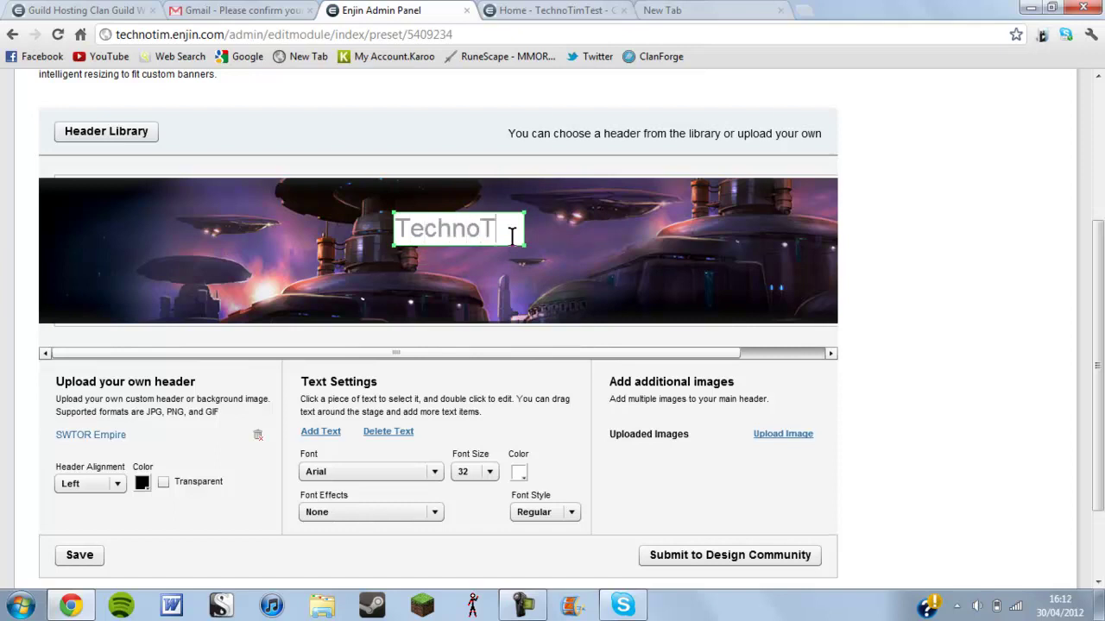
text(imTest!)
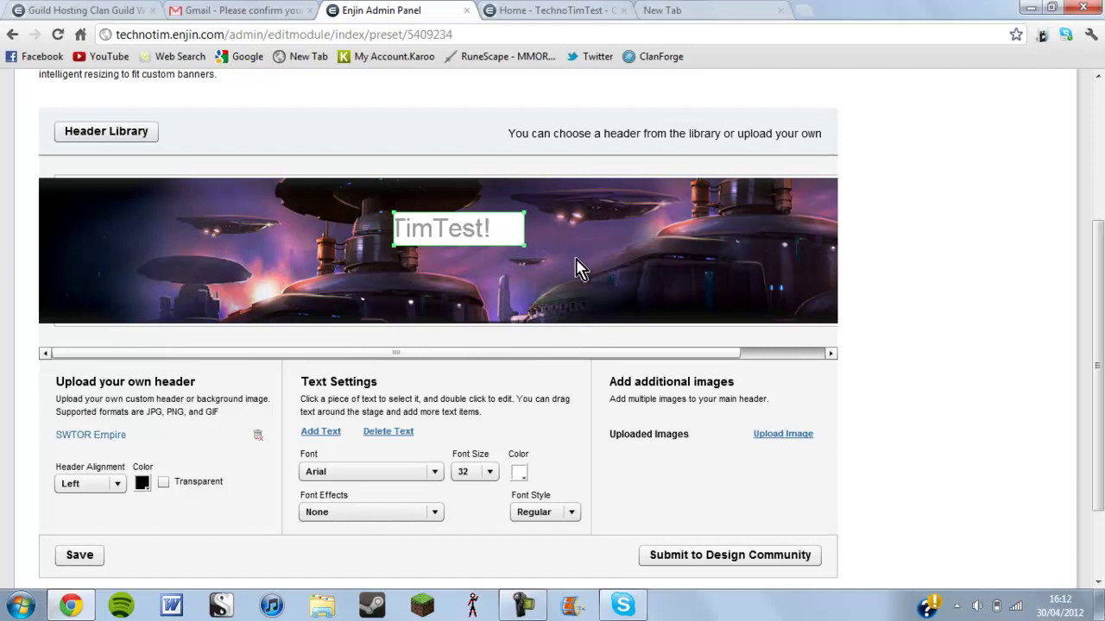
drag(493, 231, 547, 244)
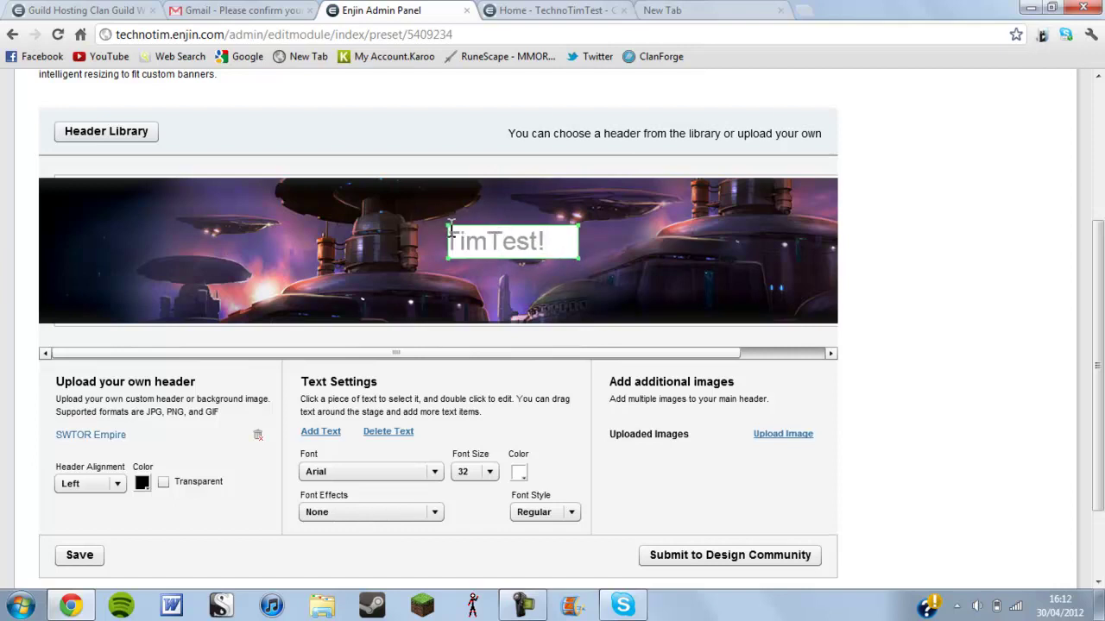
drag(448, 229, 395, 234)
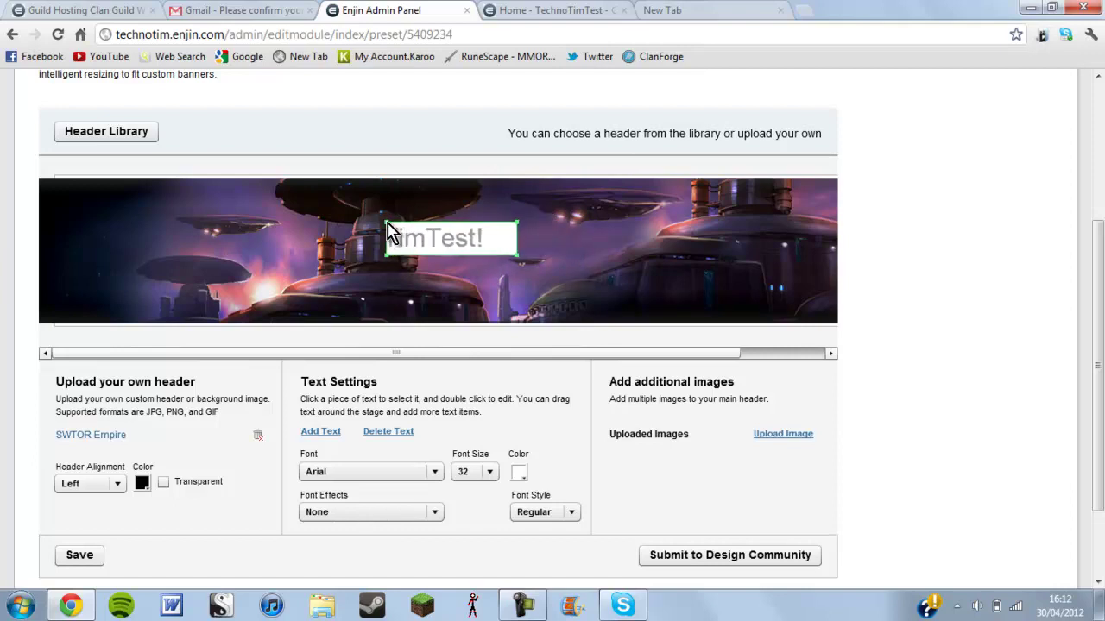
click(388, 268)
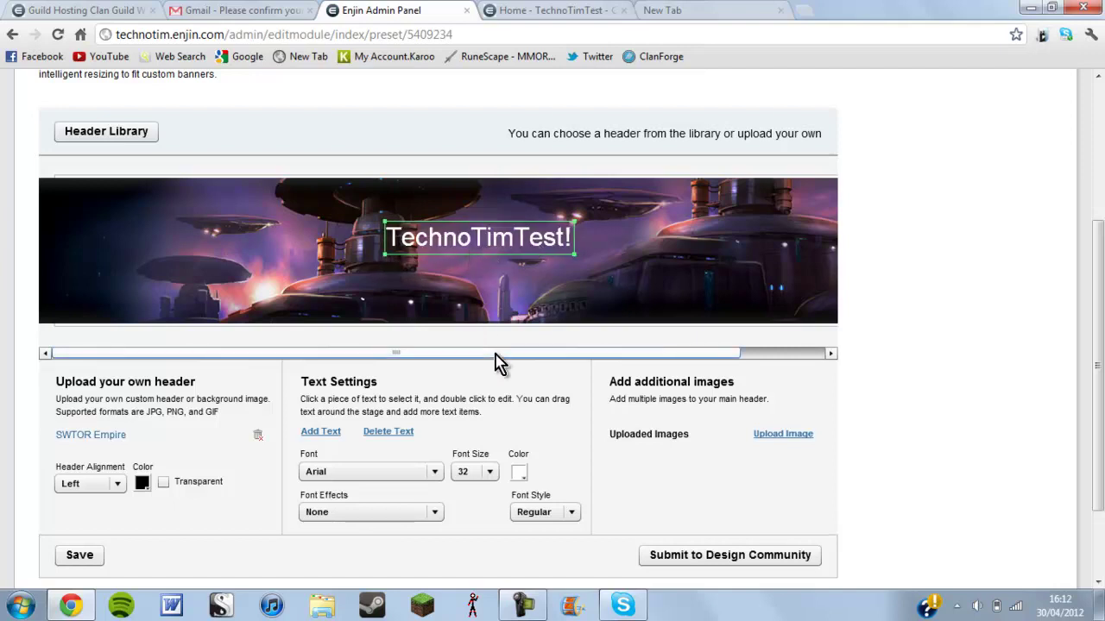
- Set the TechnoTimTest! text to font size 34 and nudge it toward the banner centre
click(488, 475)
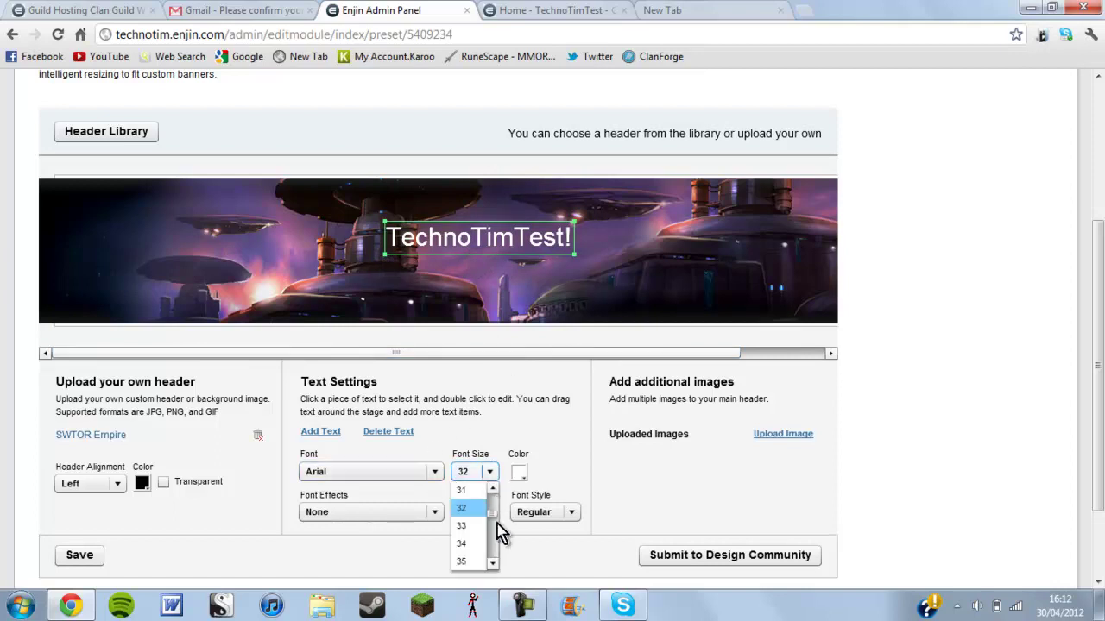
click(475, 551)
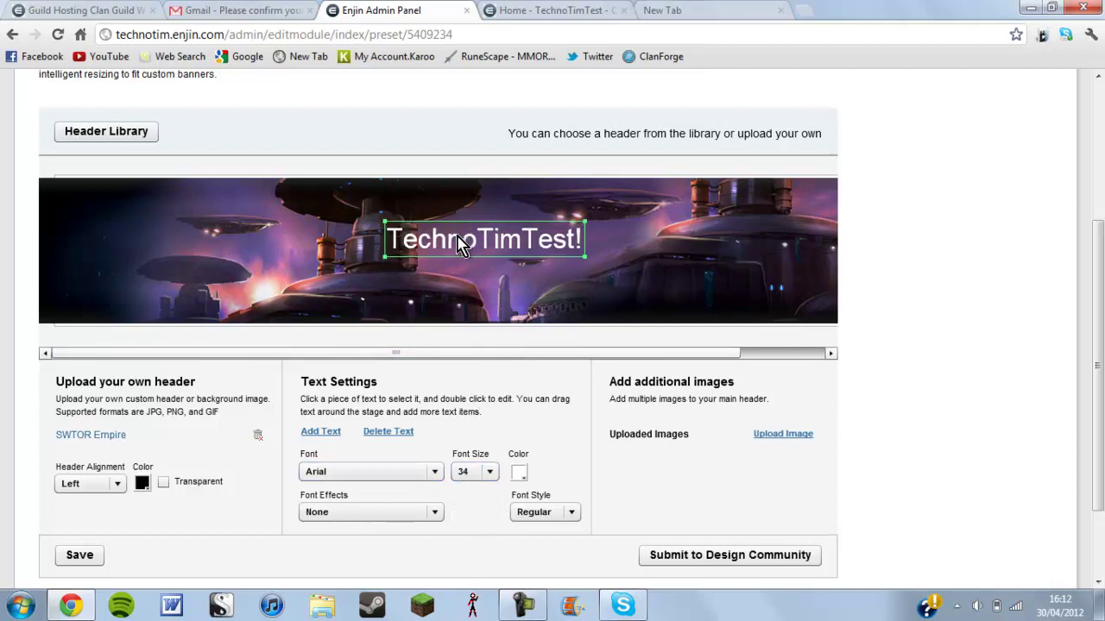
drag(434, 265, 460, 269)
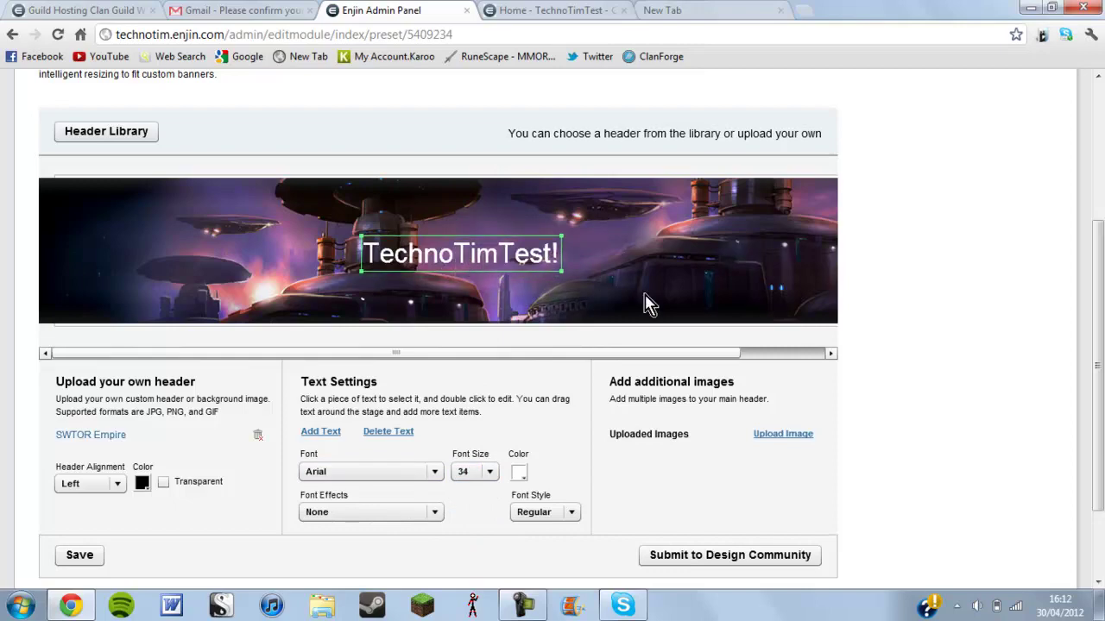
- Recolour the TechnoTimTest! text from white to red, after briefly trying green
scroll(719, 340, up, 2)
scroll(722, 340, down, 3)
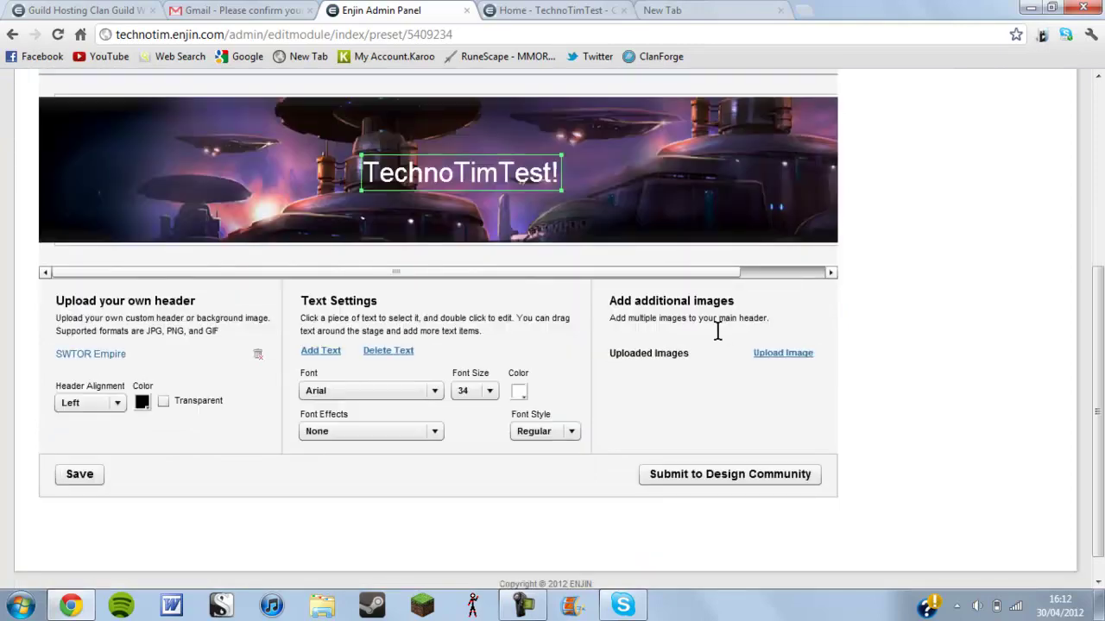
scroll(717, 331, up, 1)
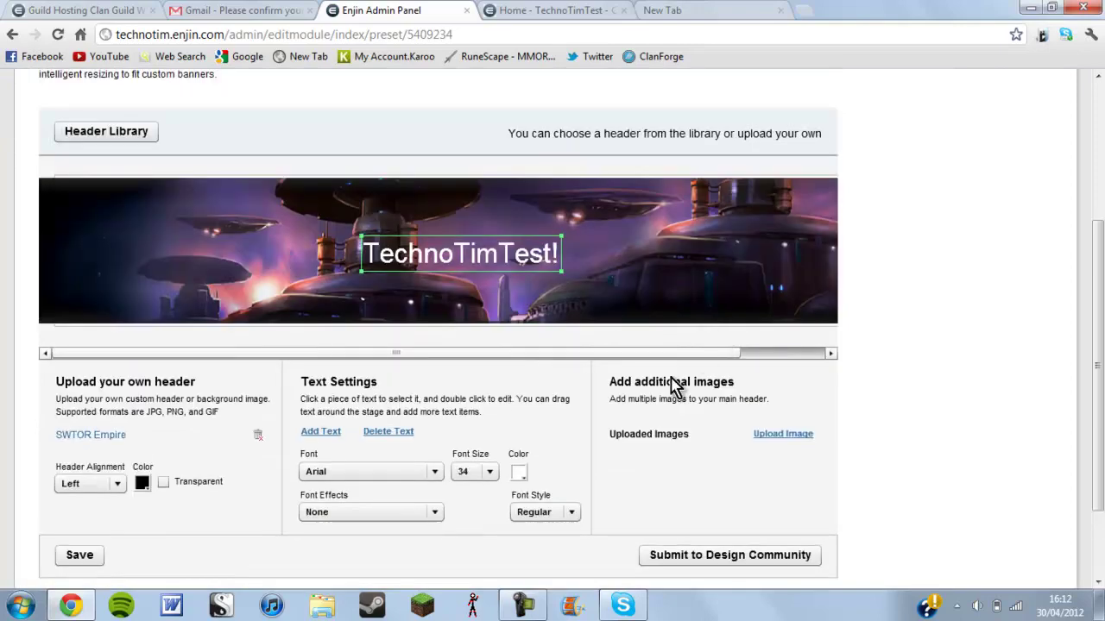
click(519, 473)
scroll(552, 544, down, 1)
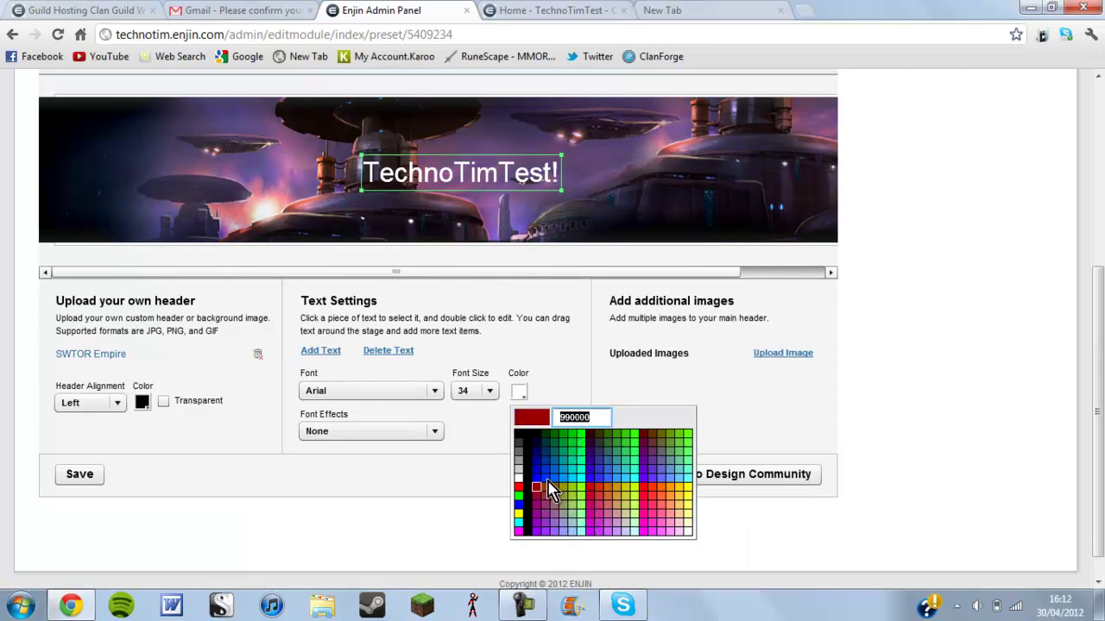
click(583, 440)
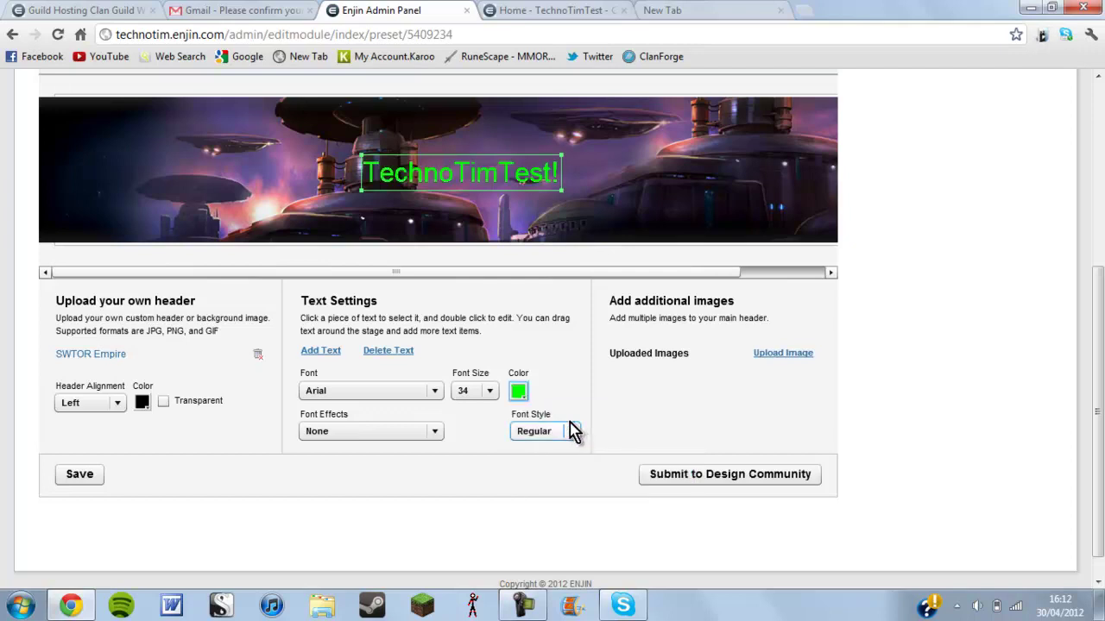
click(516, 394)
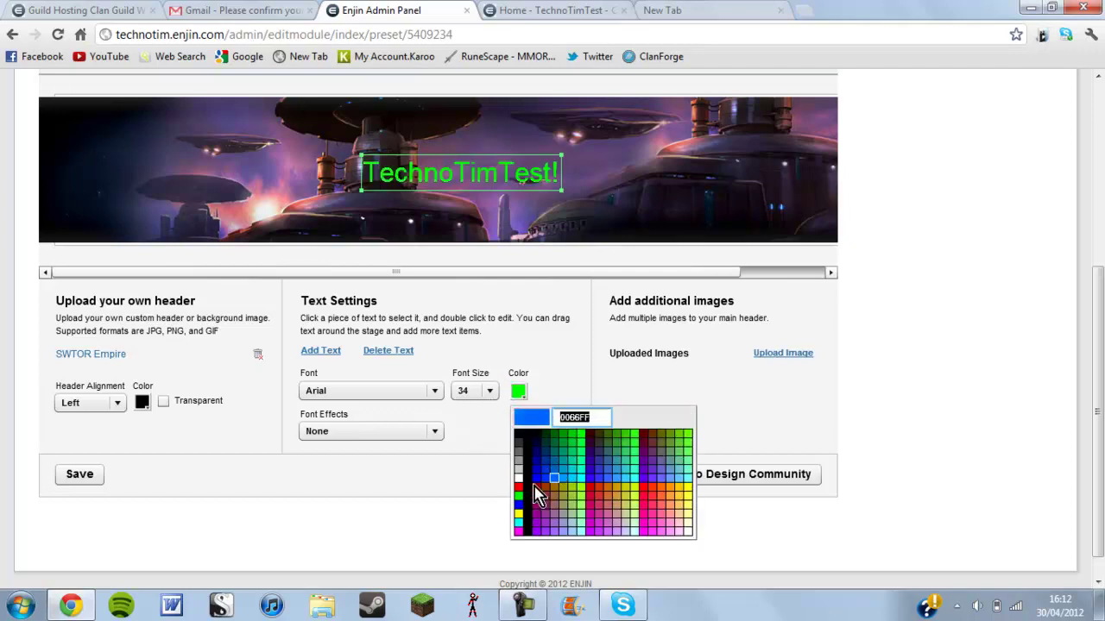
click(521, 506)
scroll(505, 436, up, 1)
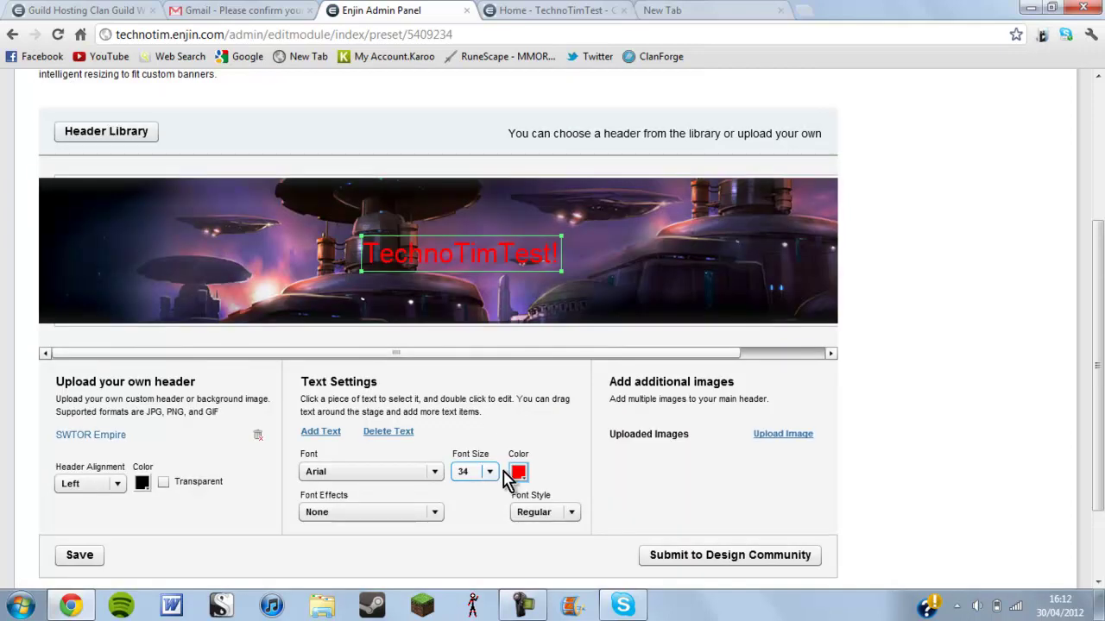
click(437, 515)
- Try the Bevel and then the Particles font effects on the header text
scroll(421, 527, down, 1)
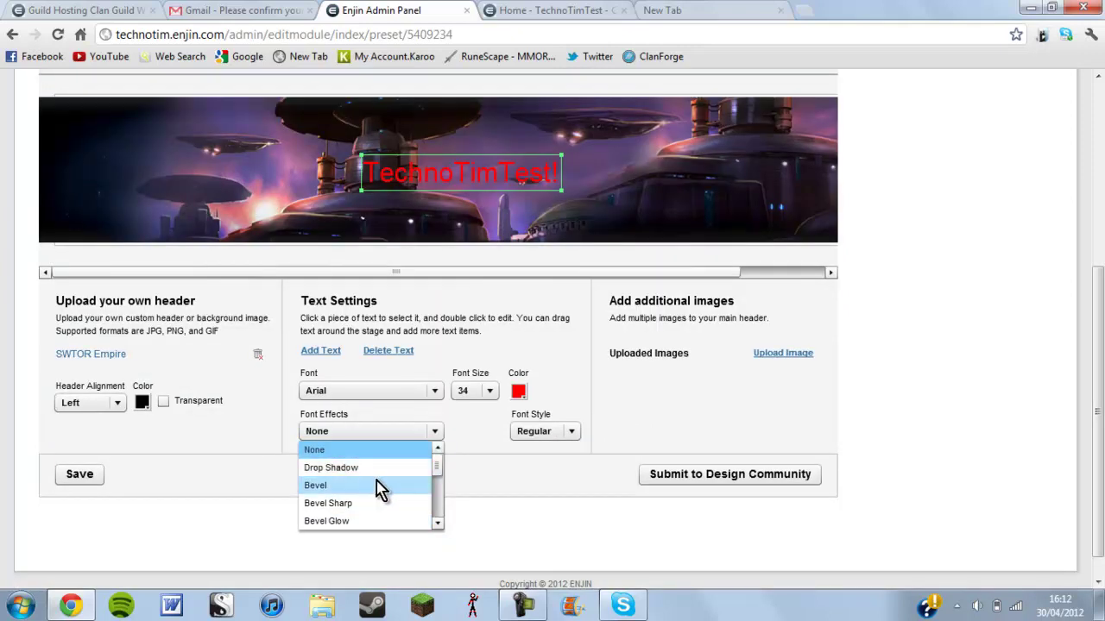
click(386, 487)
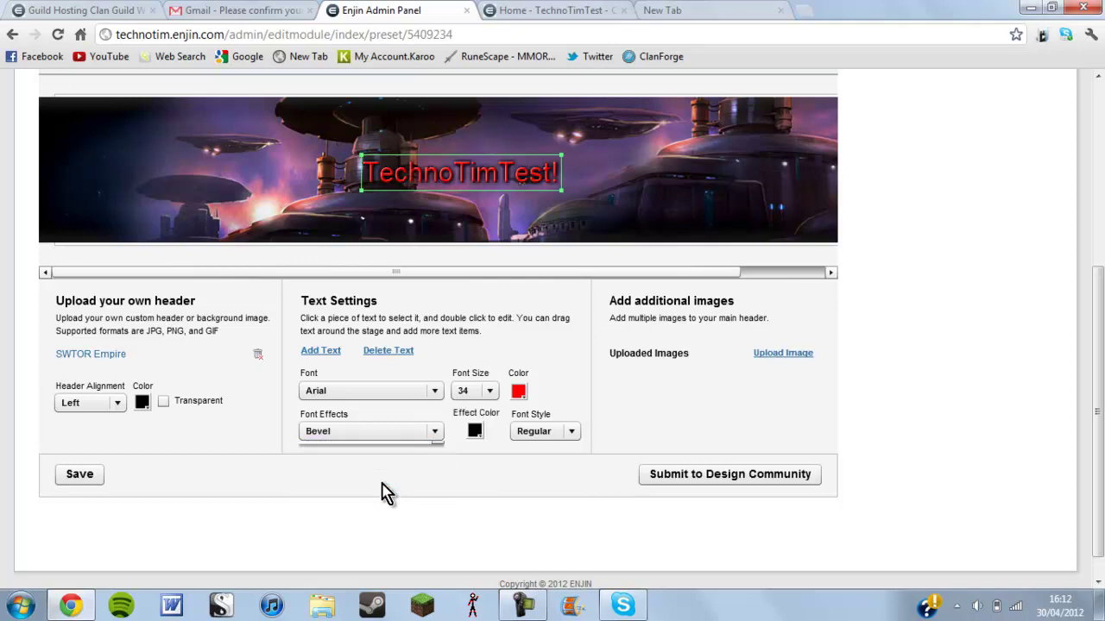
click(435, 432)
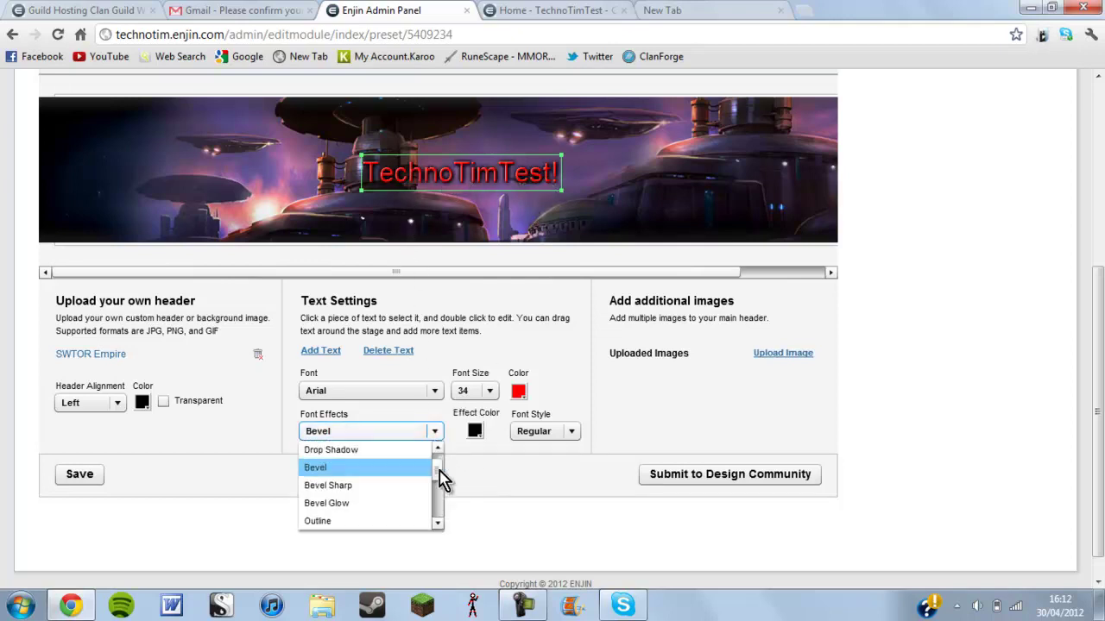
click(438, 523)
click(438, 524)
click(437, 524)
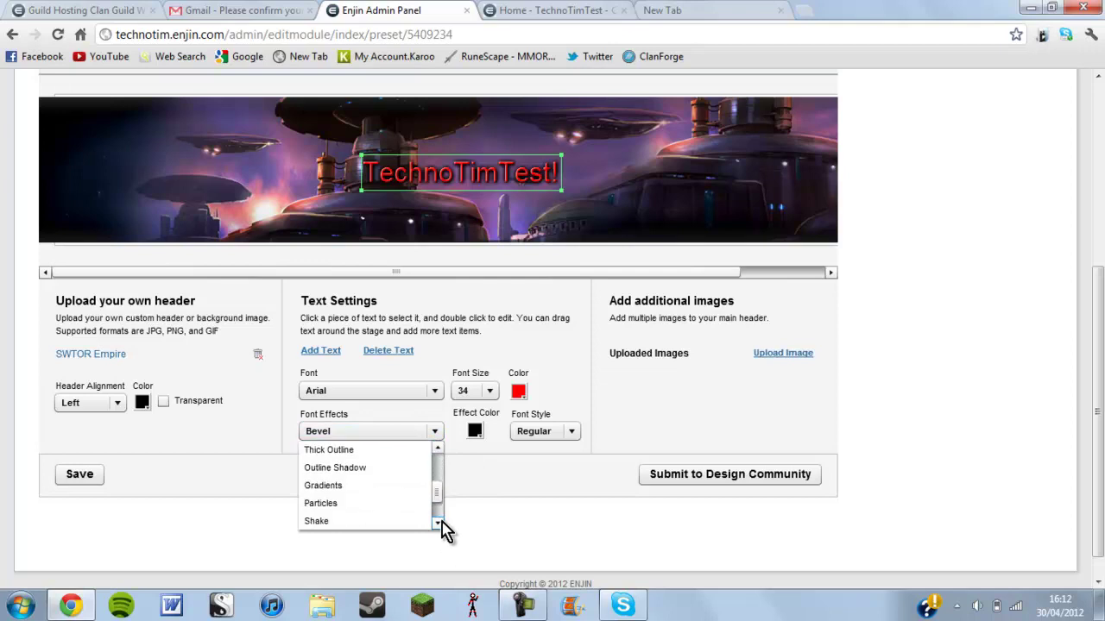
click(316, 505)
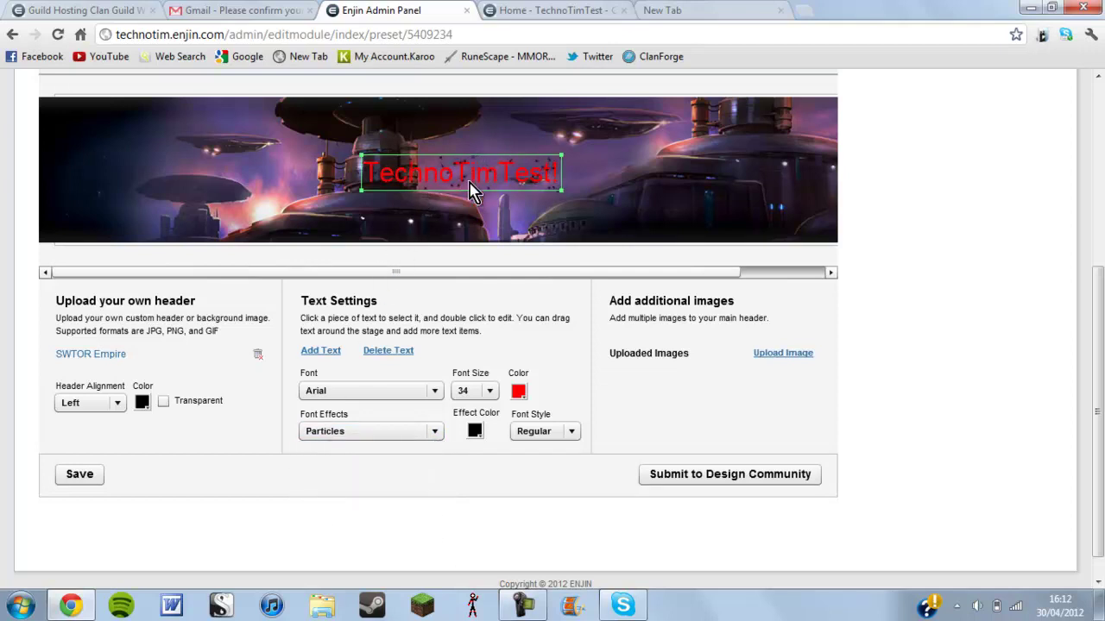
- Apply the Shake Vertical font effect to the TechnoTimTest! text
click(436, 434)
click(438, 524)
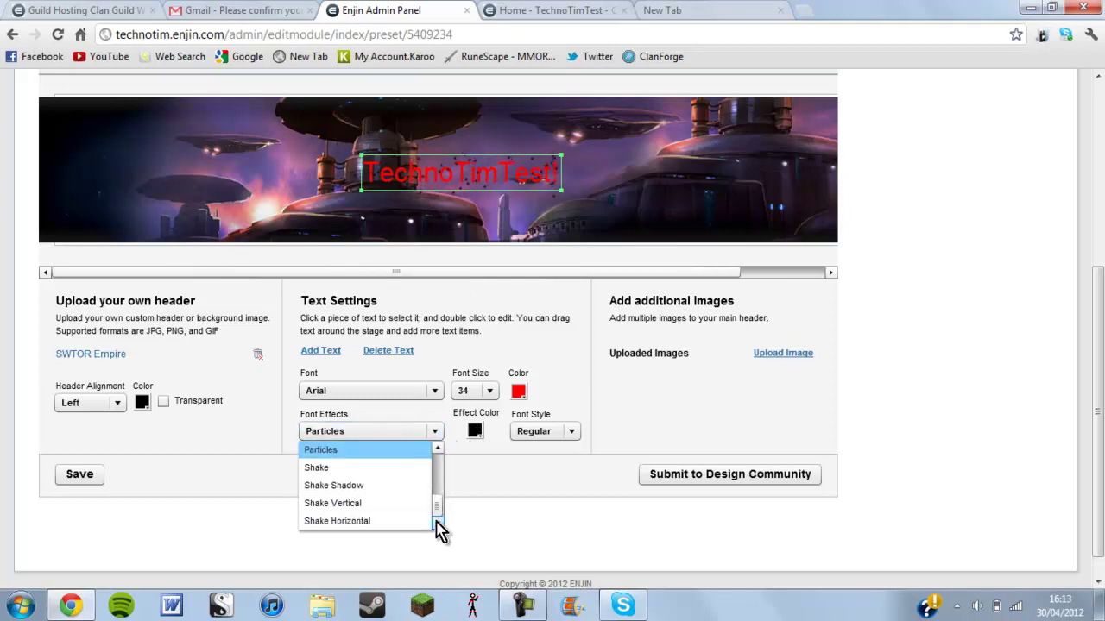
click(355, 505)
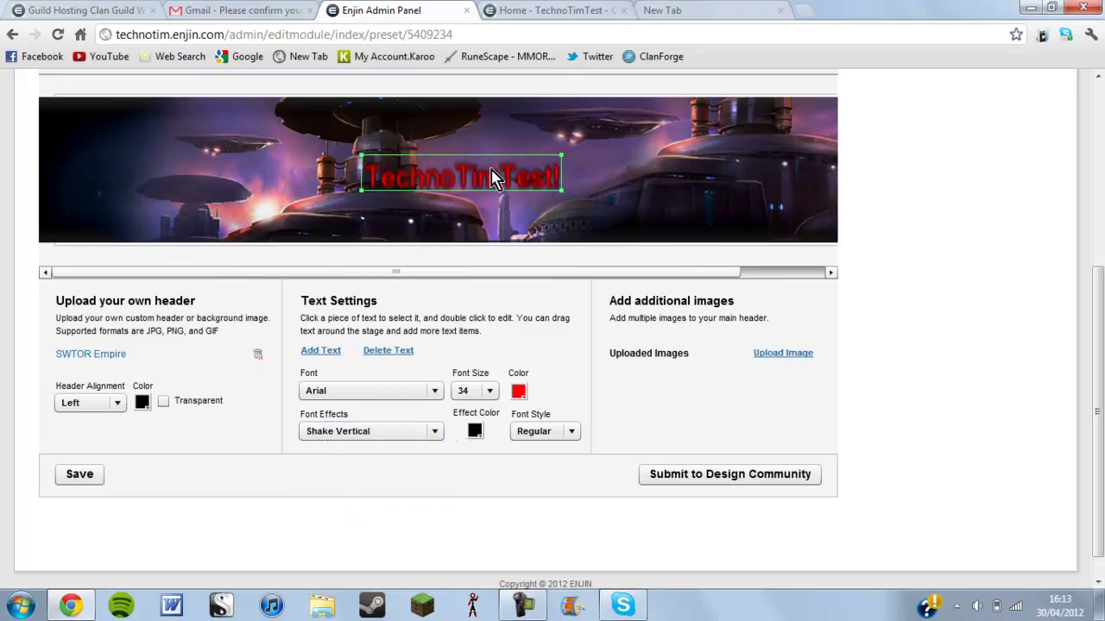
click(435, 431)
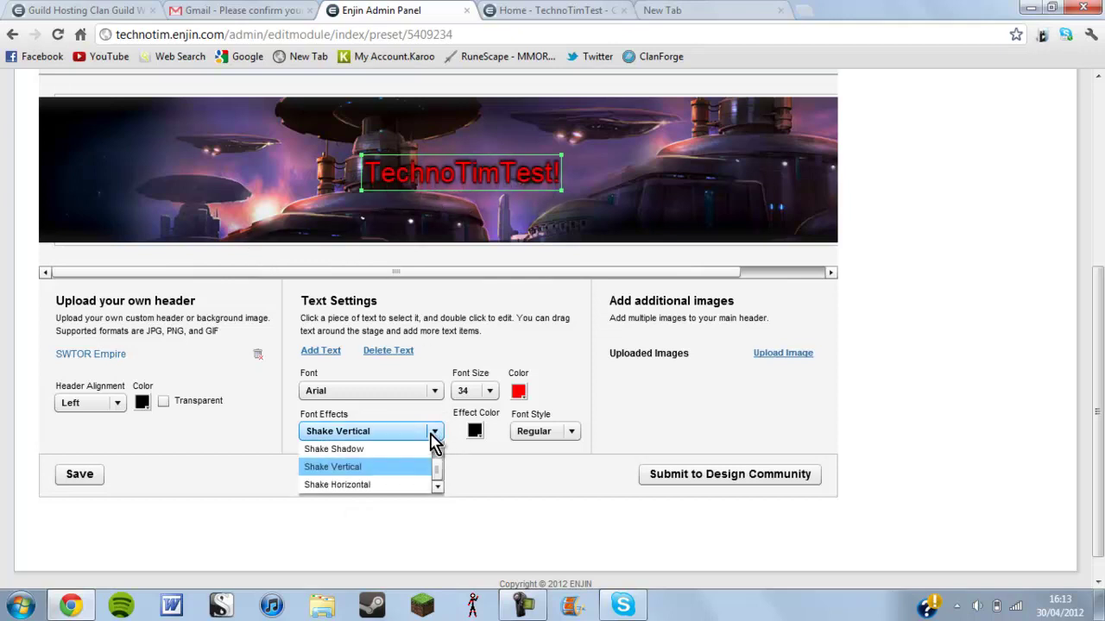
click(437, 470)
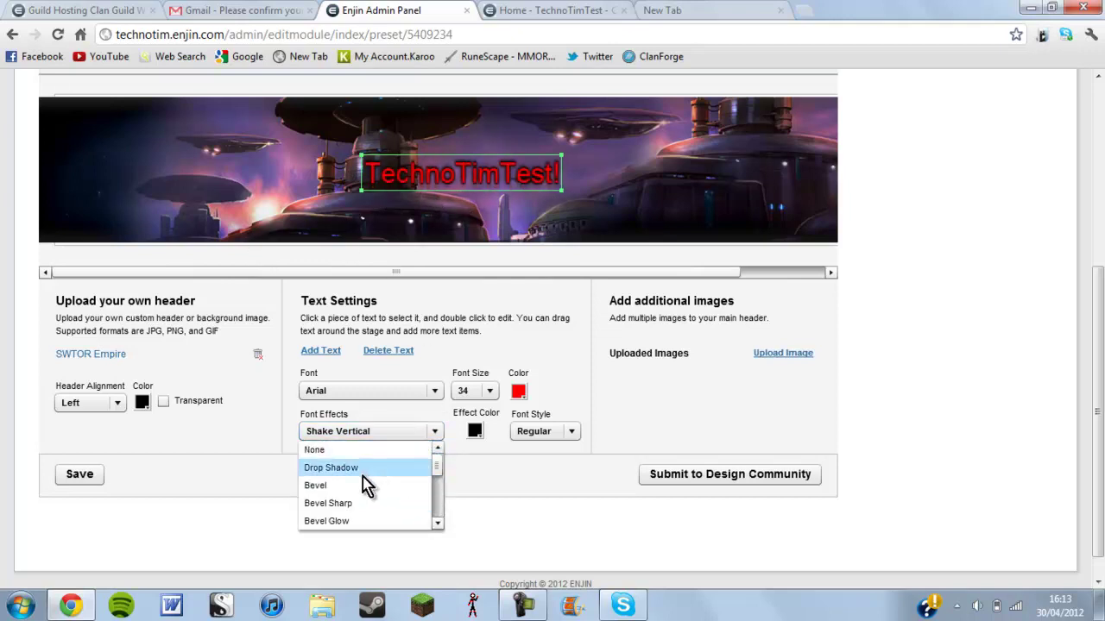
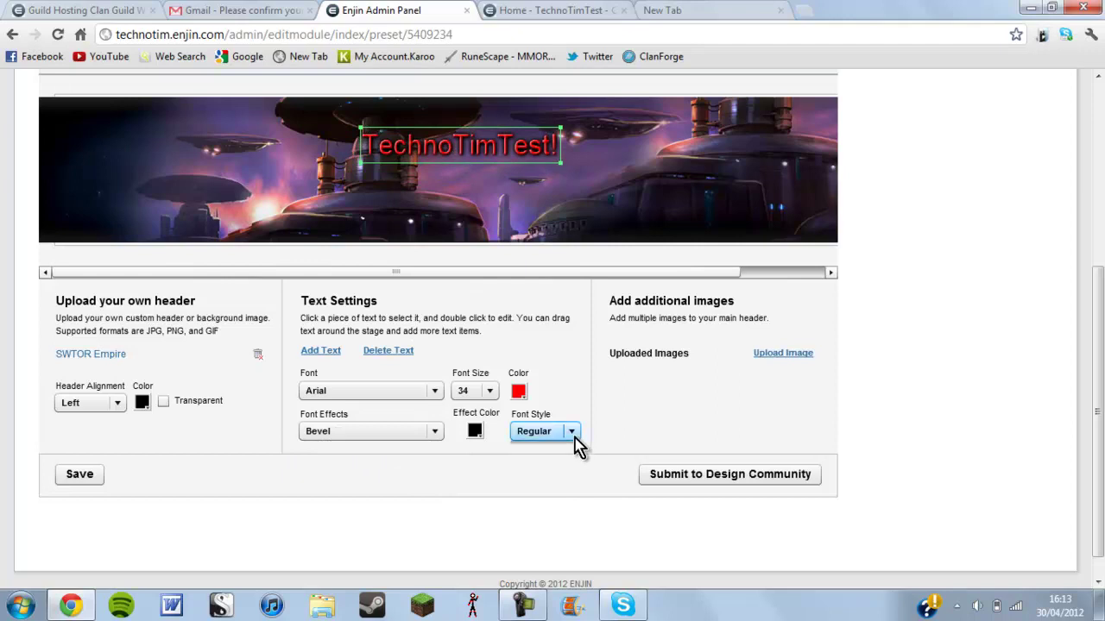
- Make the TechnoTimTest! title bold and nudge it slightly left and up
click(572, 433)
click(557, 466)
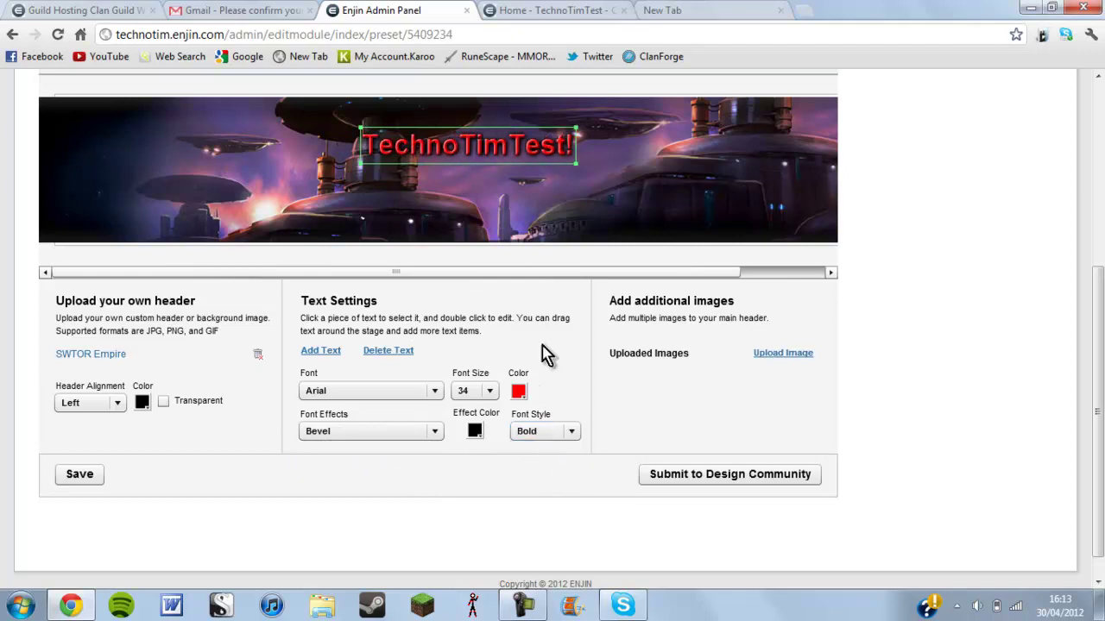
drag(445, 122, 425, 194)
- Add a second text item below the title reading 'The Website of TIms tutorial video thingy'
click(319, 351)
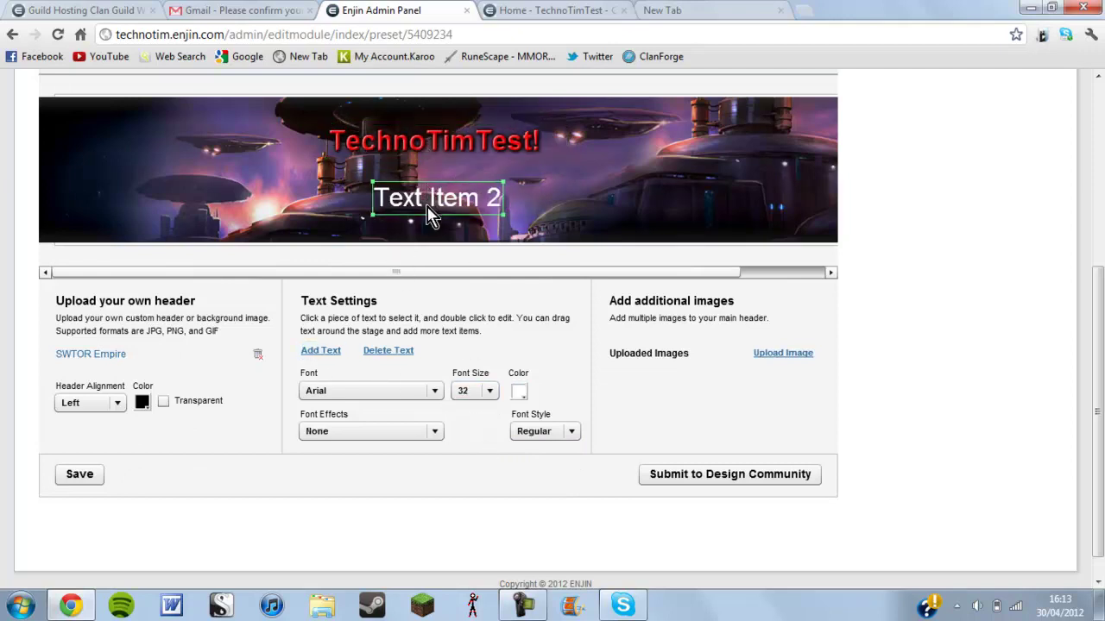
double_click(426, 204)
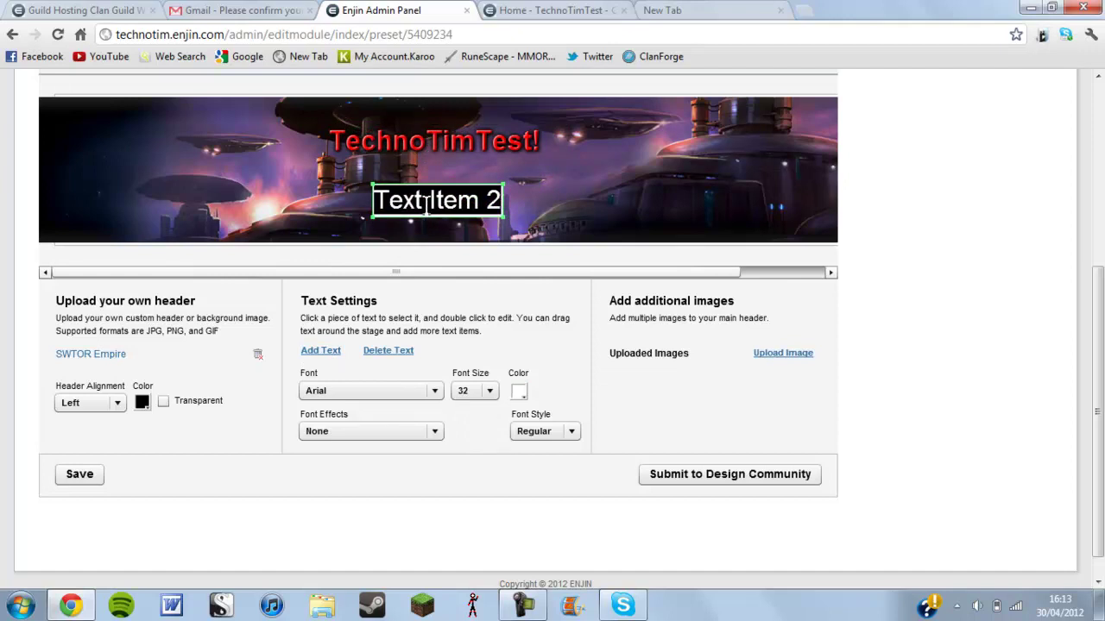
text(The Web)
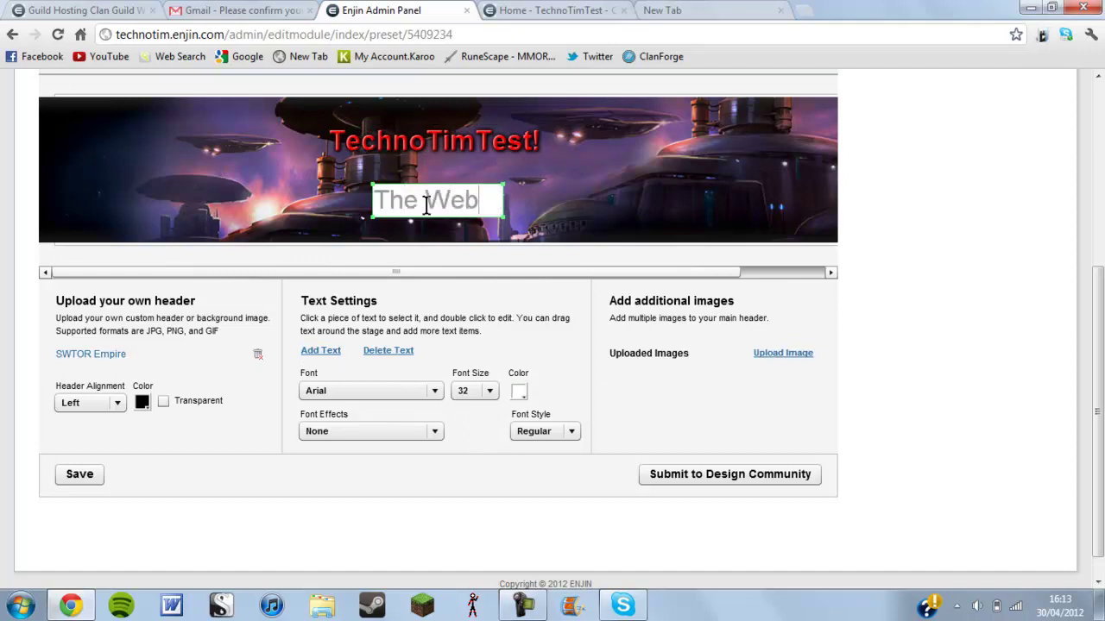
text(site of)
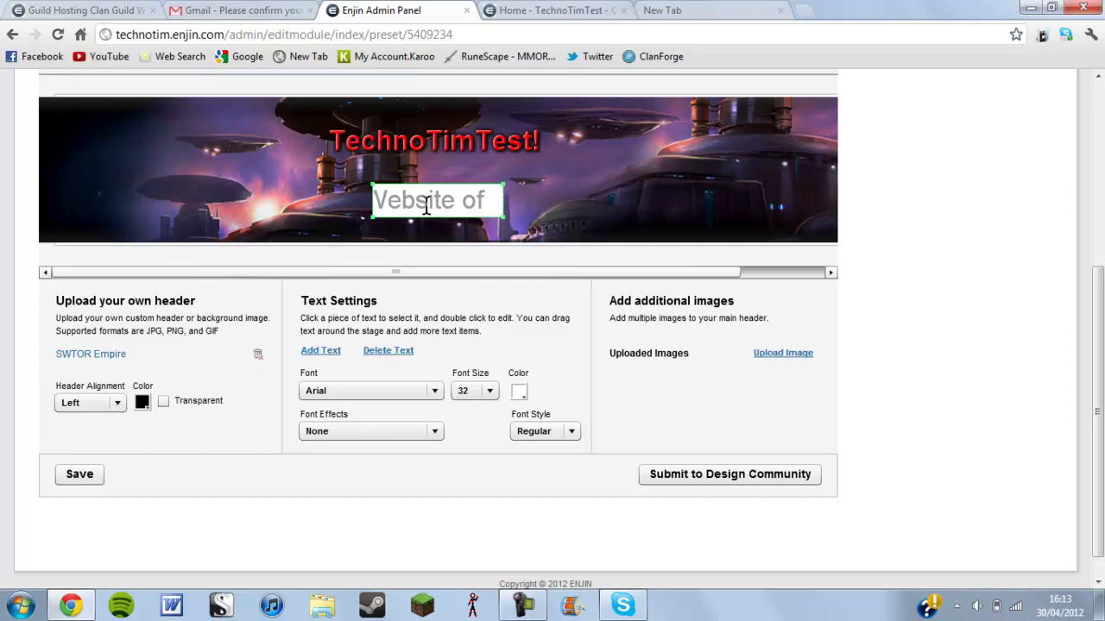
text(TIms)
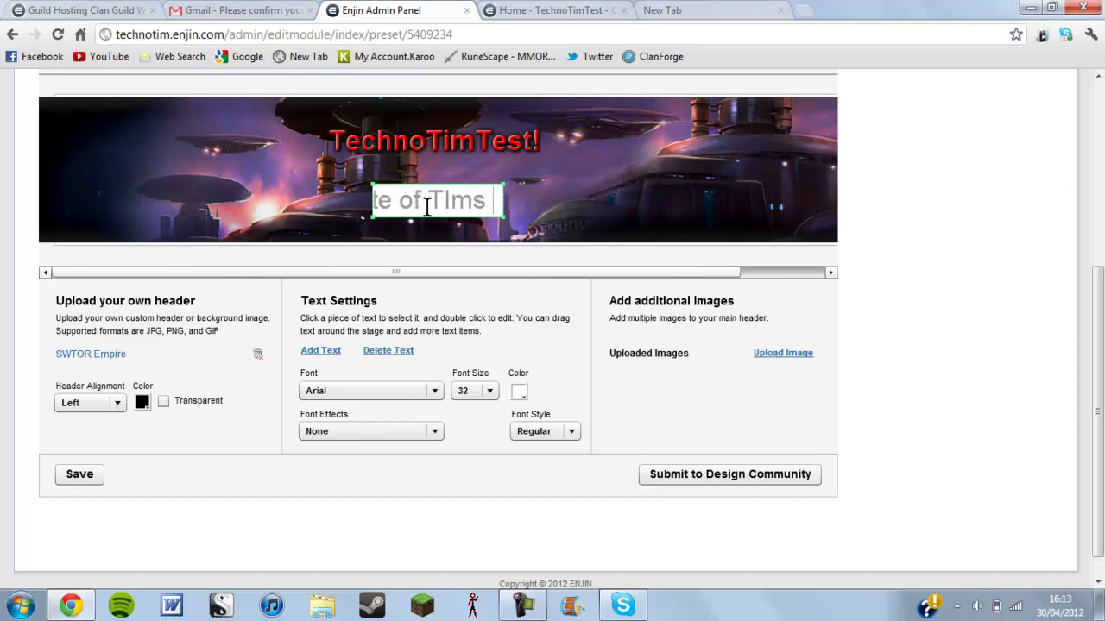
text( tttorial)
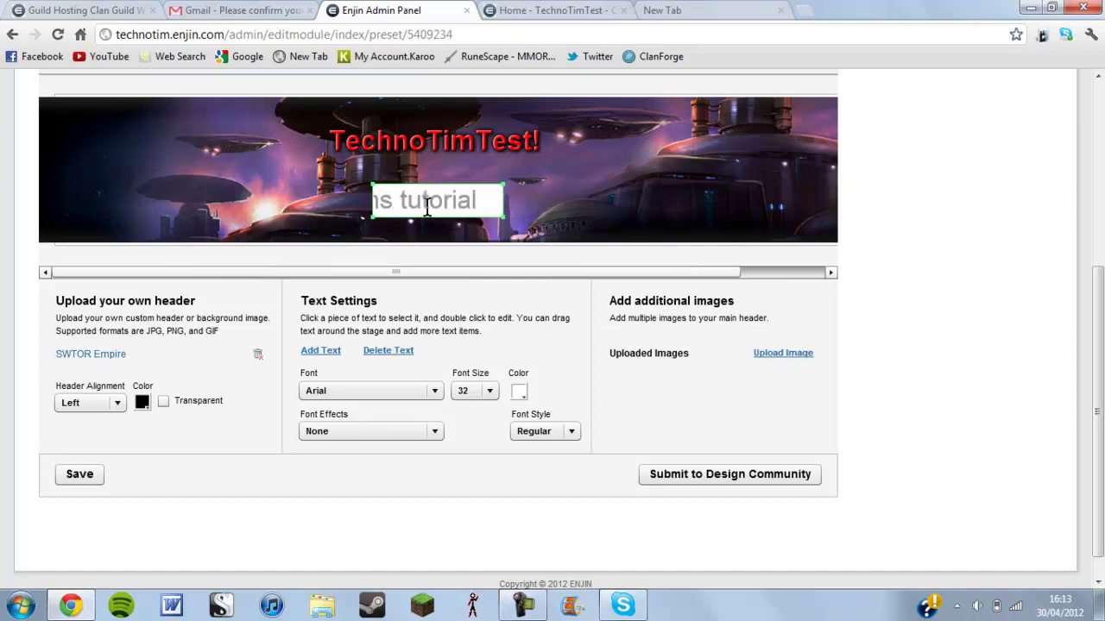
text( video thingy)
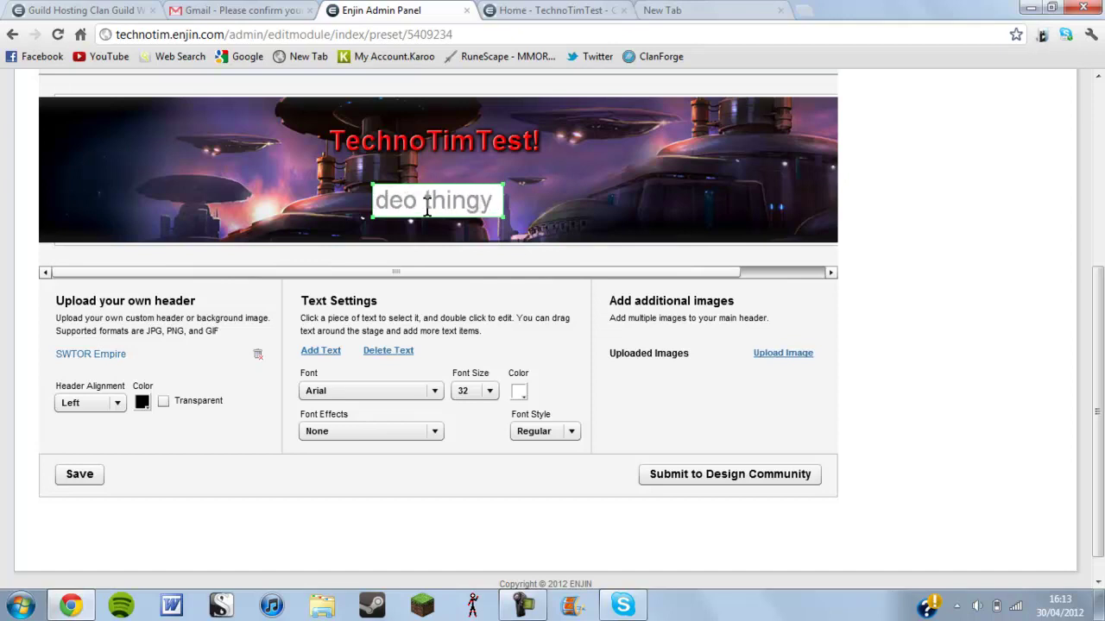
click(513, 211)
- Move the subtitle left, enlarge it to 40-pt, and start fixing its 'Tims' typo
drag(513, 212, 366, 194)
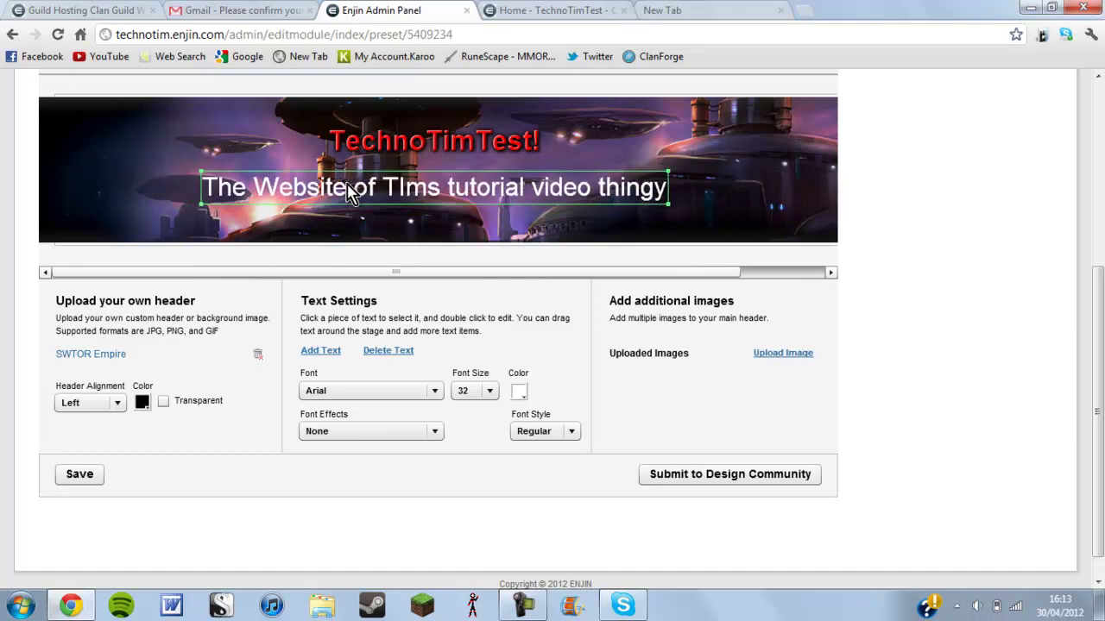
click(491, 391)
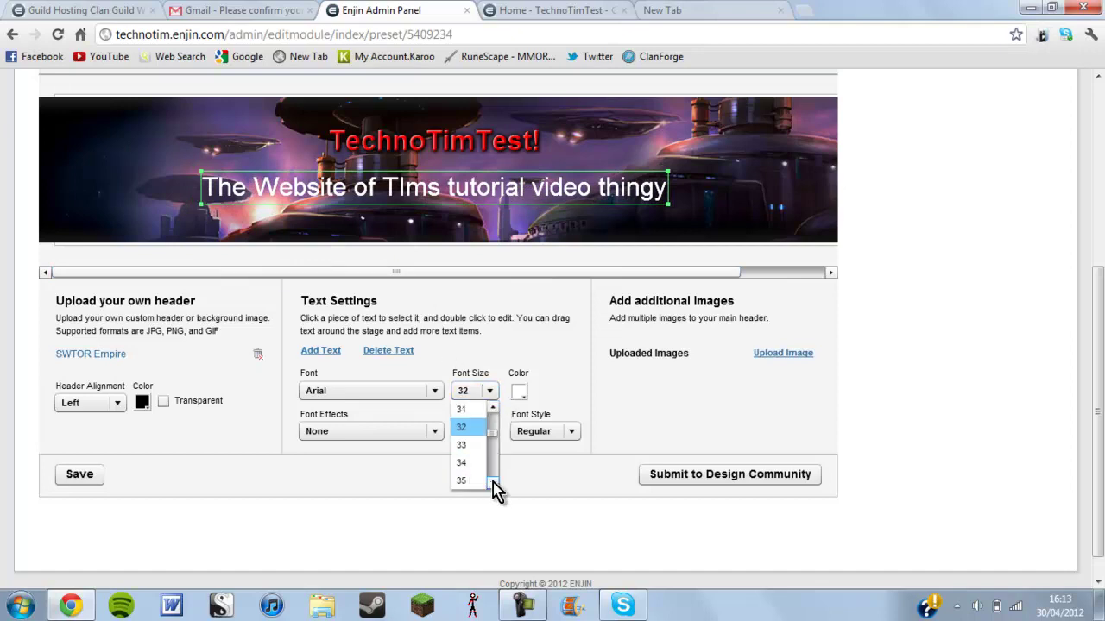
scroll(493, 482, down, 1)
scroll(493, 481, down, 1)
click(464, 444)
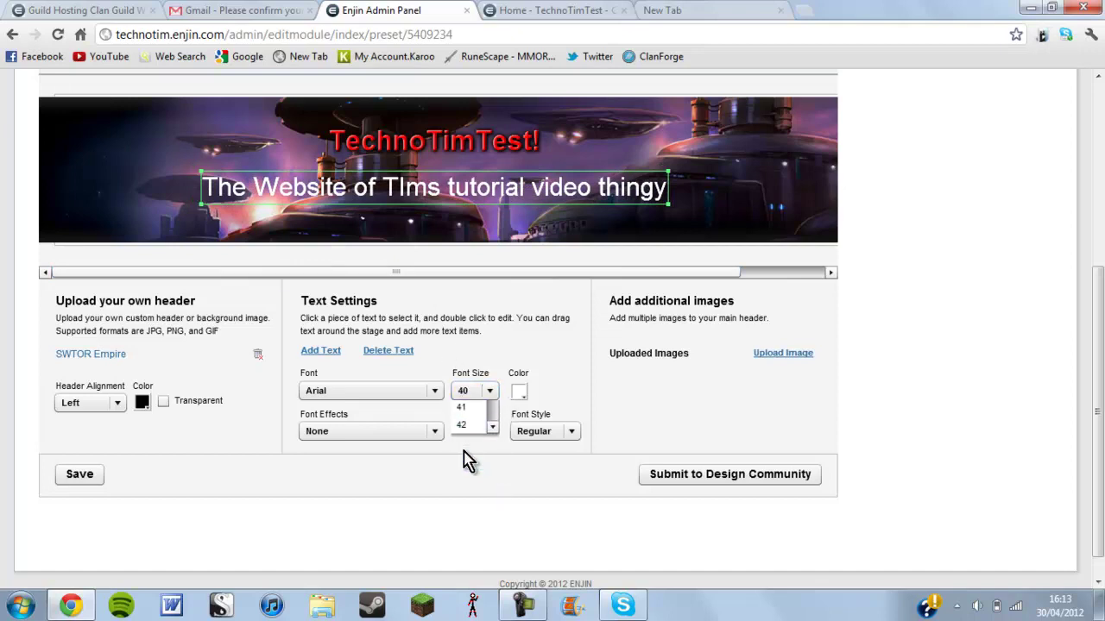
drag(491, 210, 459, 209)
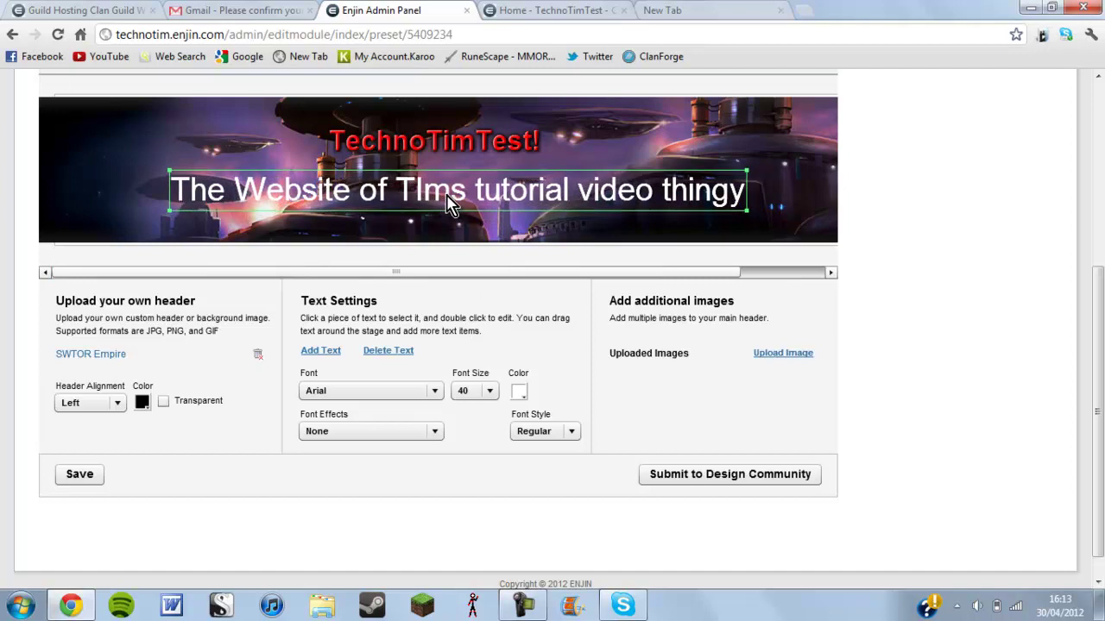
double_click(420, 188)
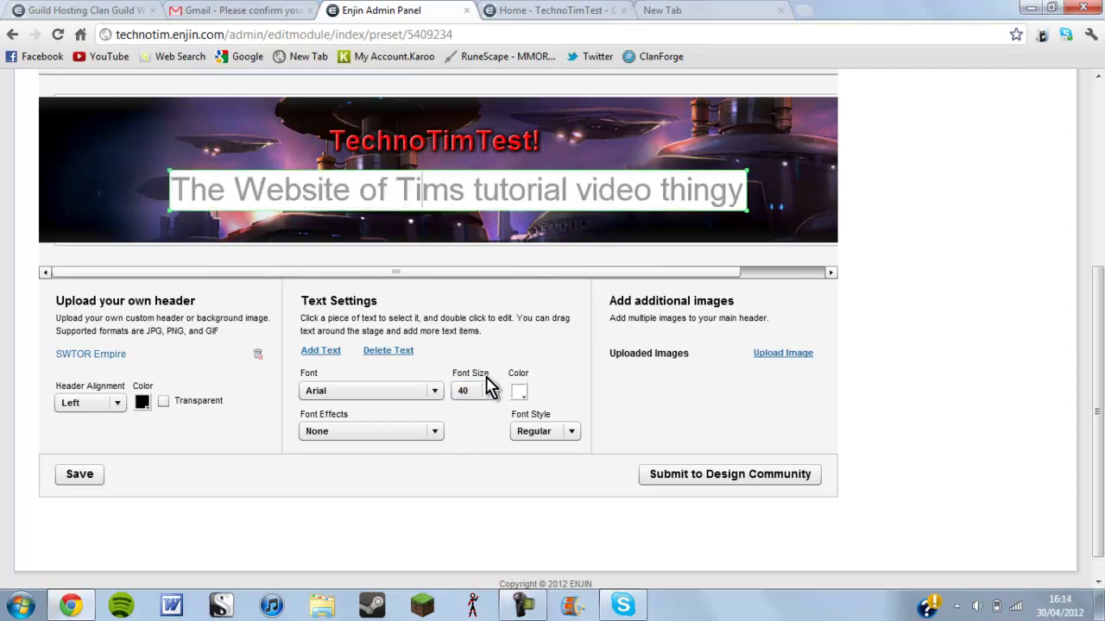
- Try dark purple and pink, then settle on yellow (FFFF00) for the subtitle
click(519, 393)
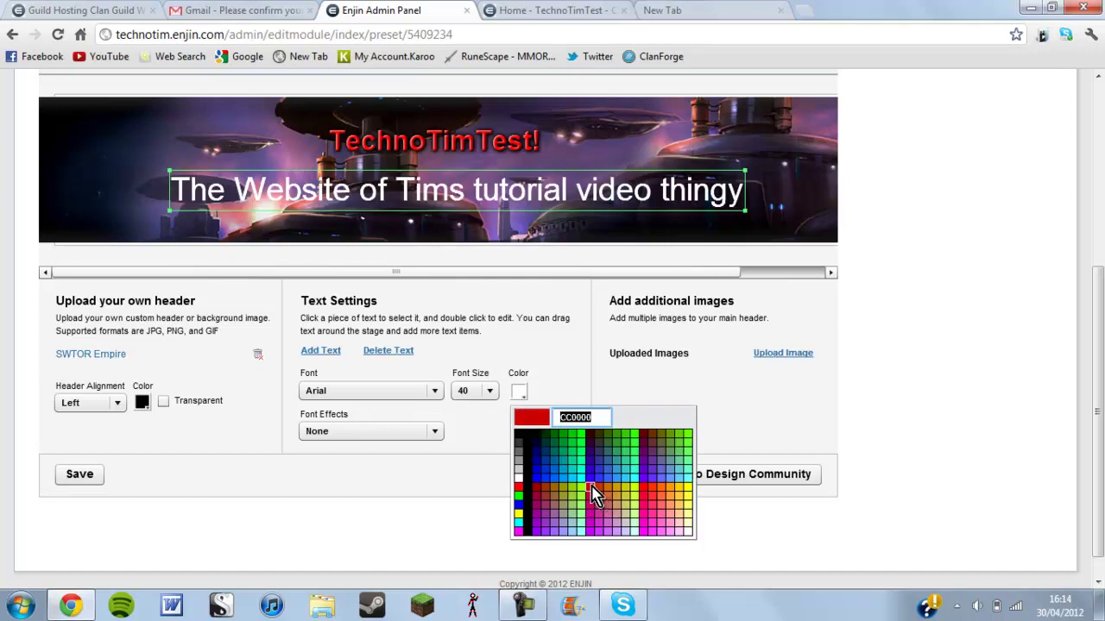
click(591, 455)
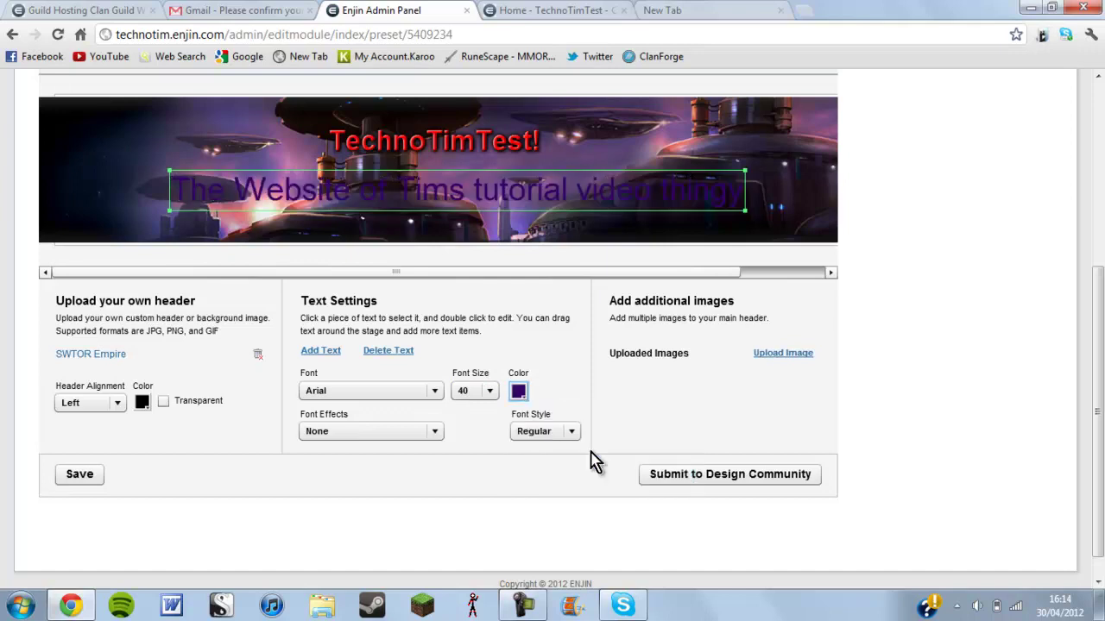
click(519, 393)
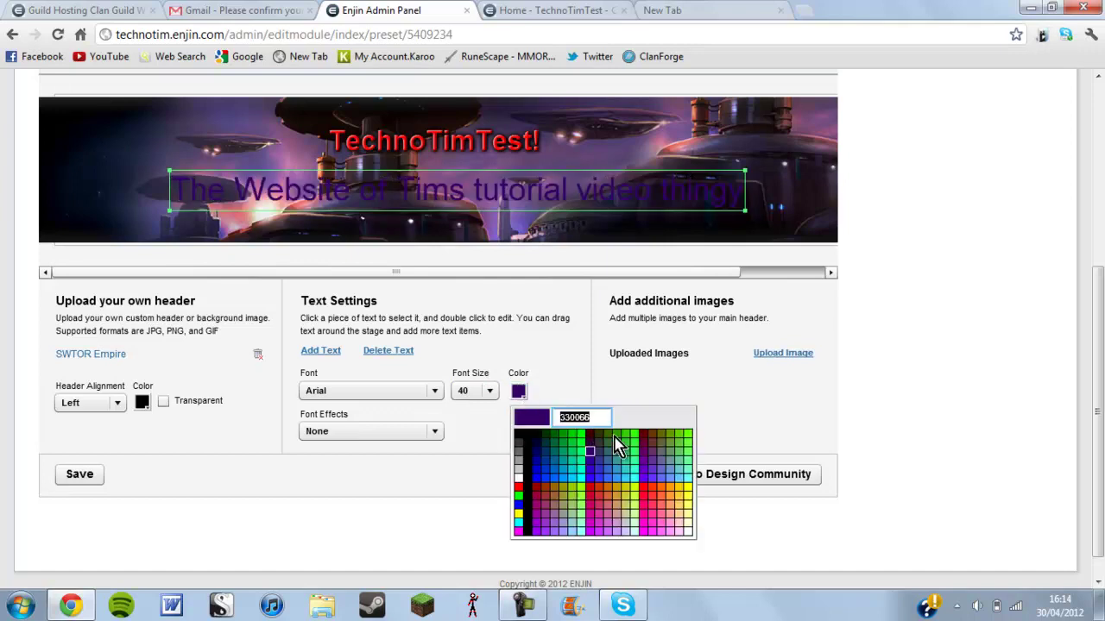
click(644, 517)
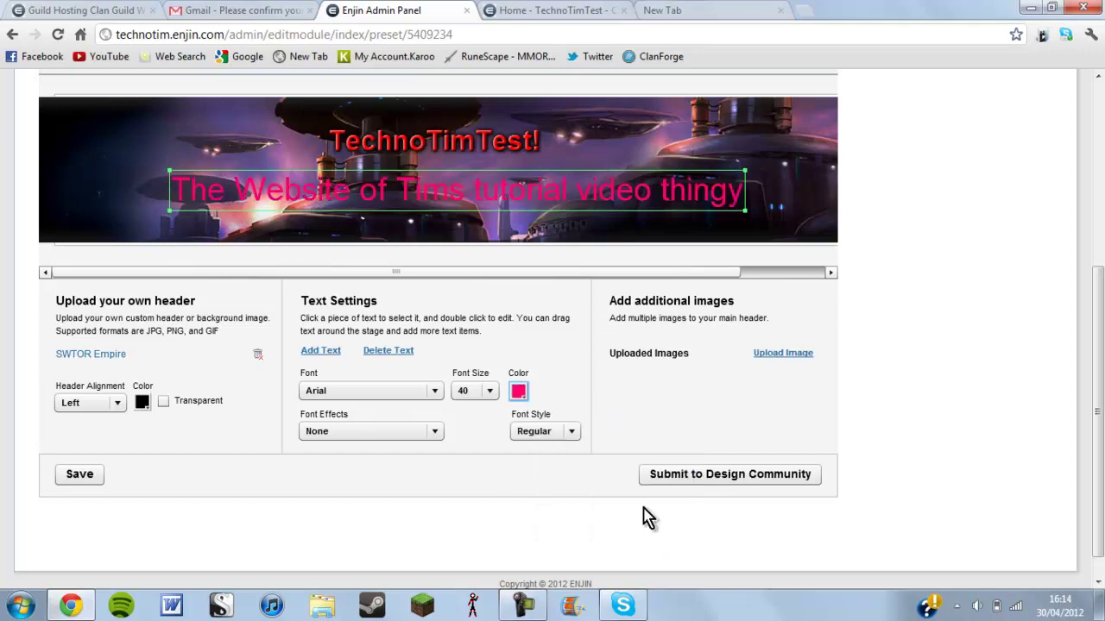
click(518, 392)
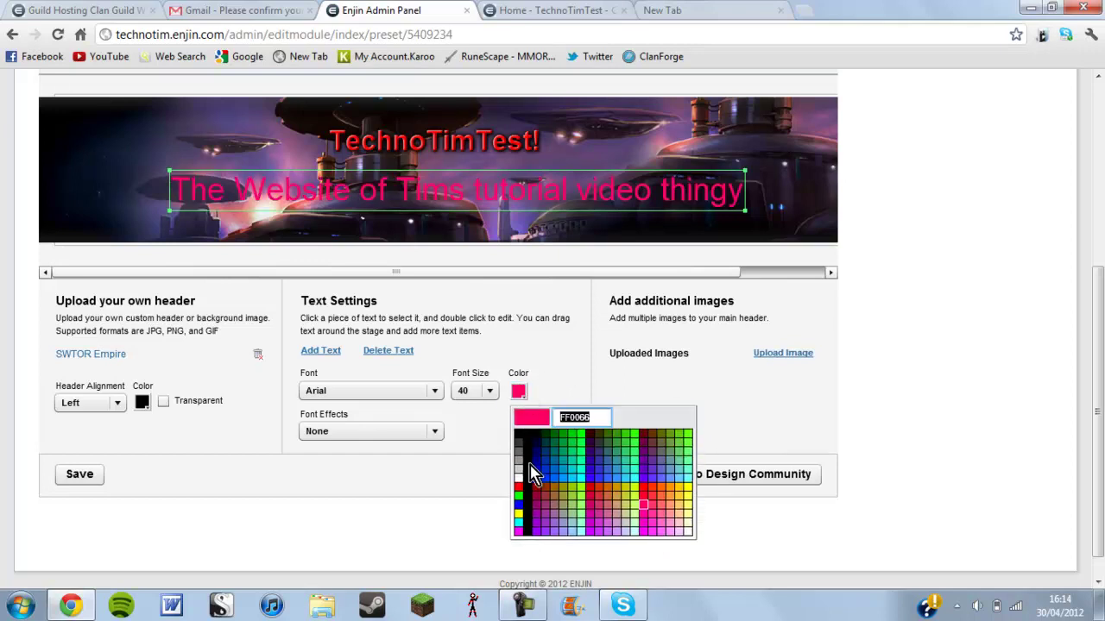
click(519, 516)
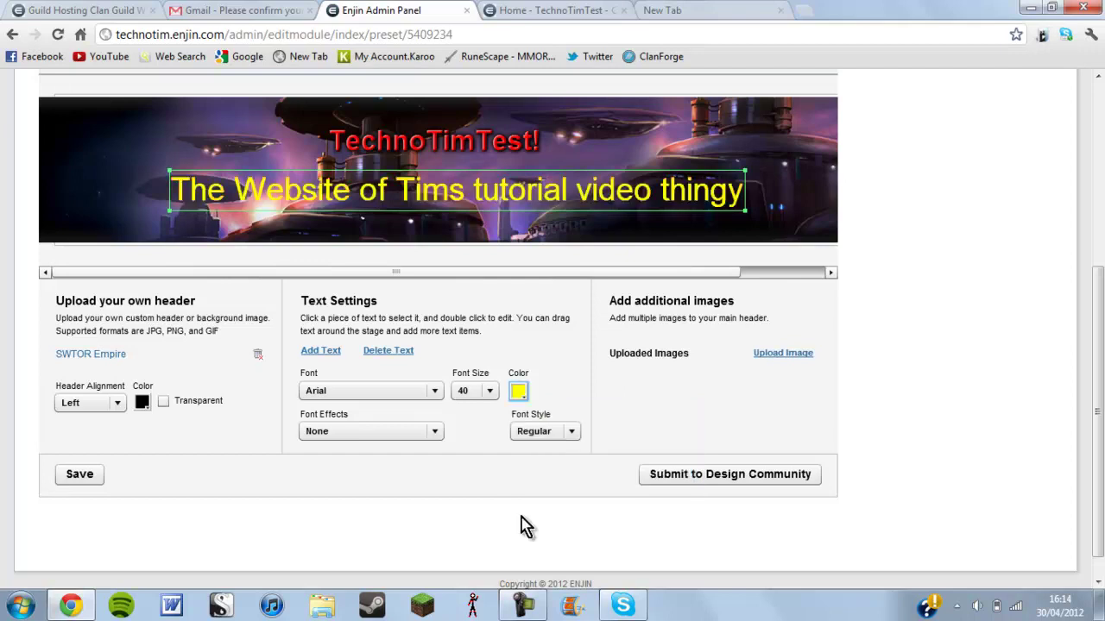
click(434, 393)
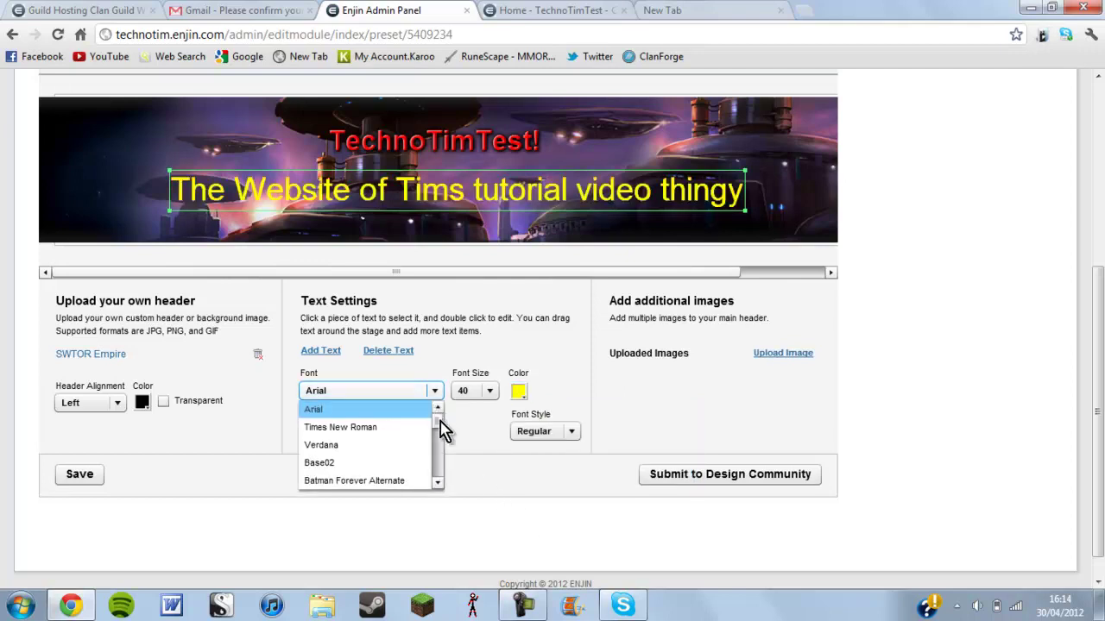
- Change the subtitle font to Gotica Bastard
click(437, 484)
click(437, 484)
click(438, 484)
click(438, 485)
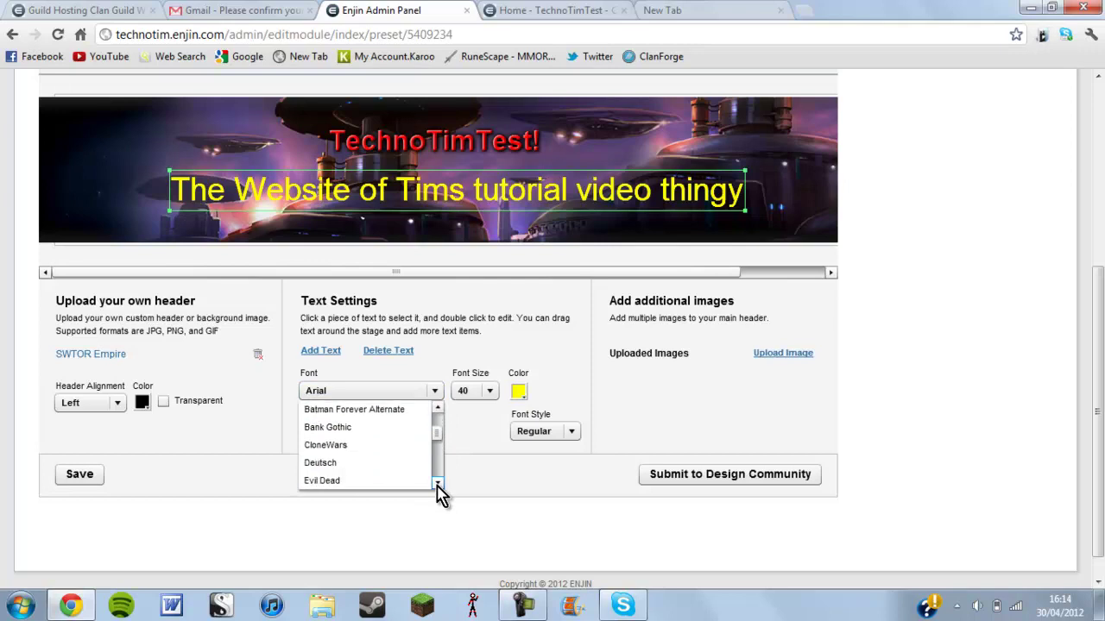
click(437, 484)
click(437, 484)
click(438, 485)
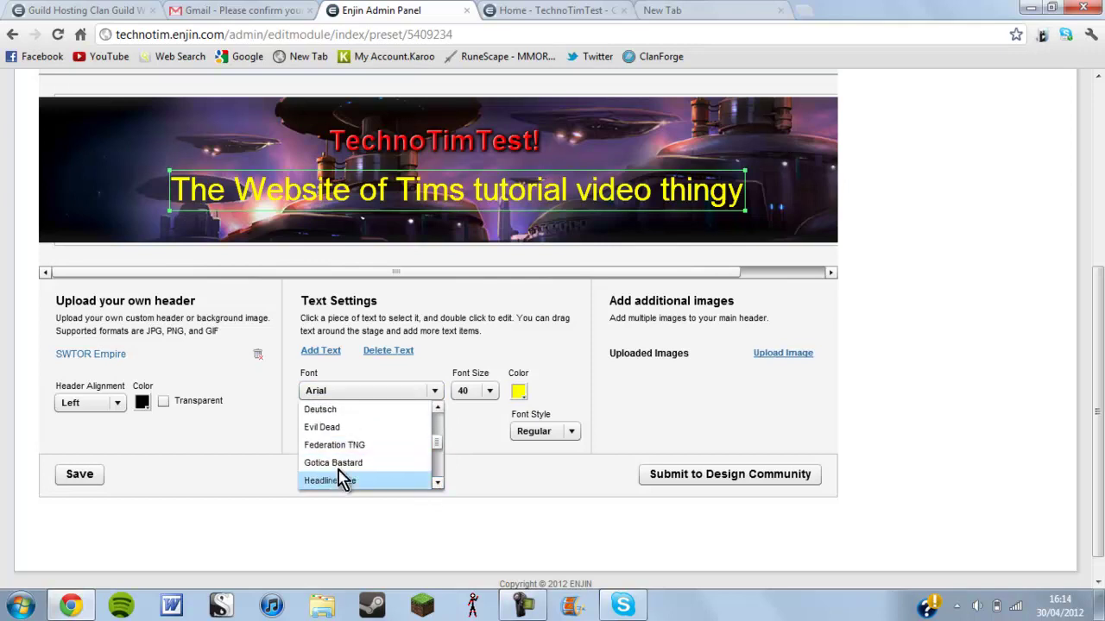
click(343, 463)
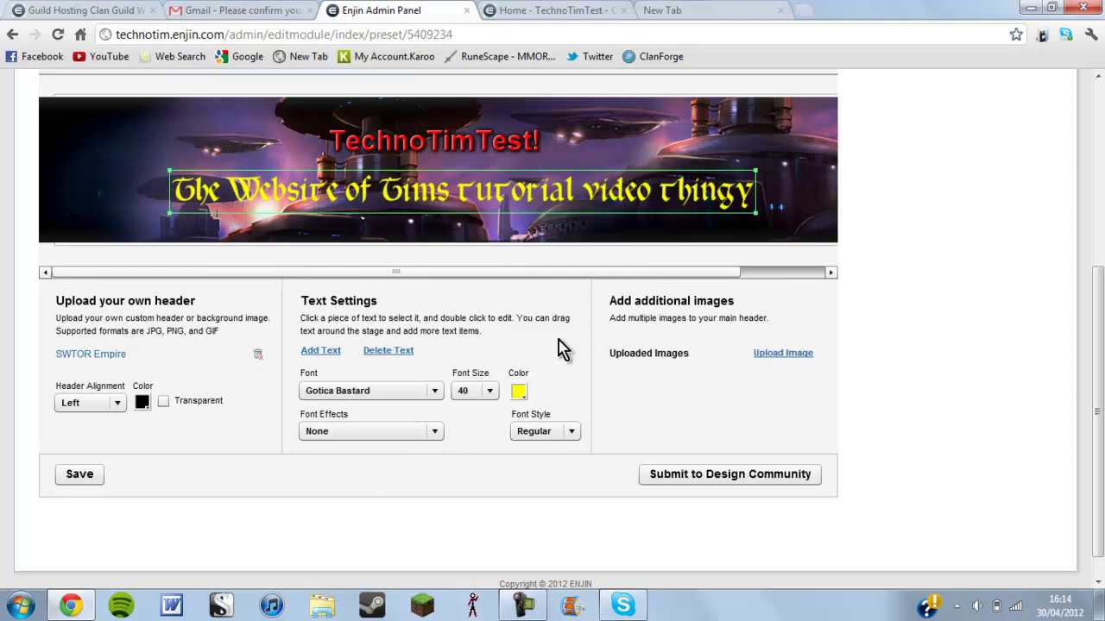
- Apply a red Particles font effect to the subtitle
click(434, 432)
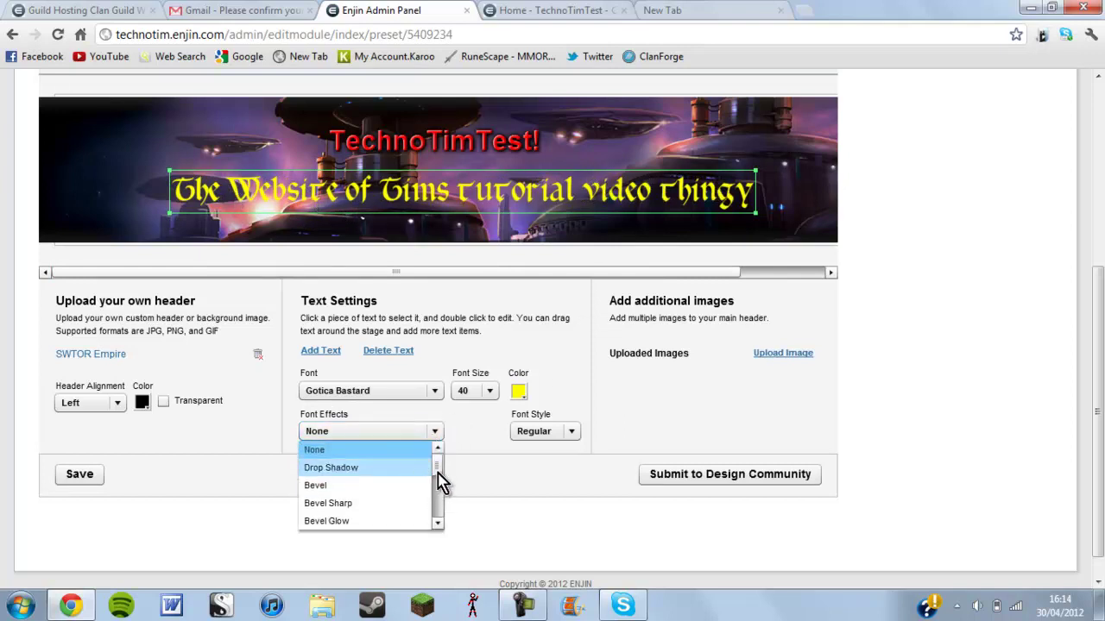
drag(438, 482, 433, 519)
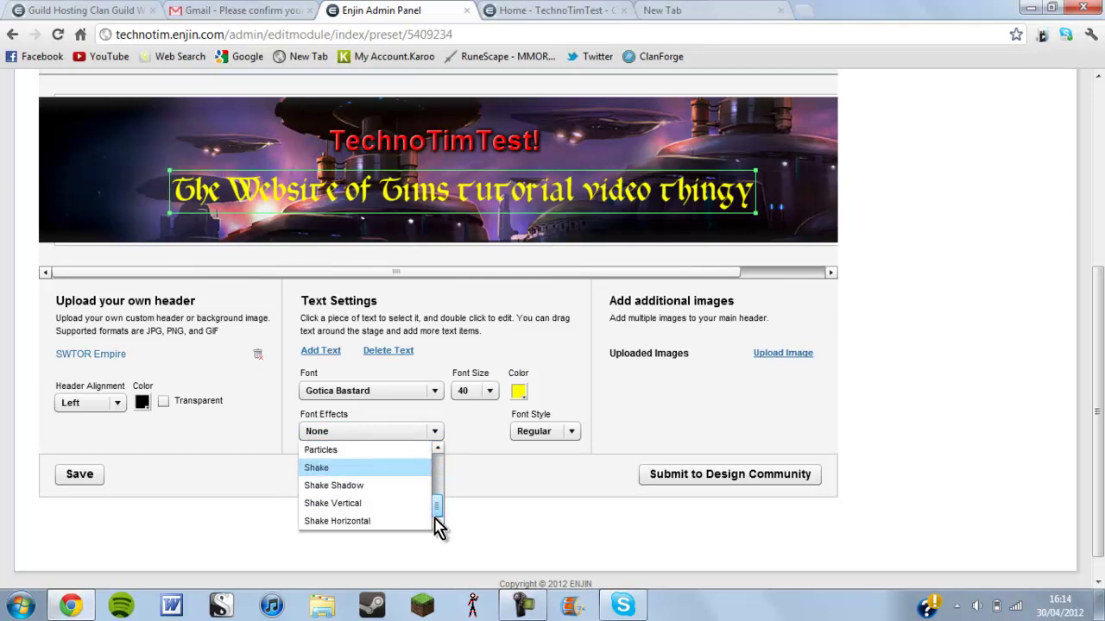
click(356, 452)
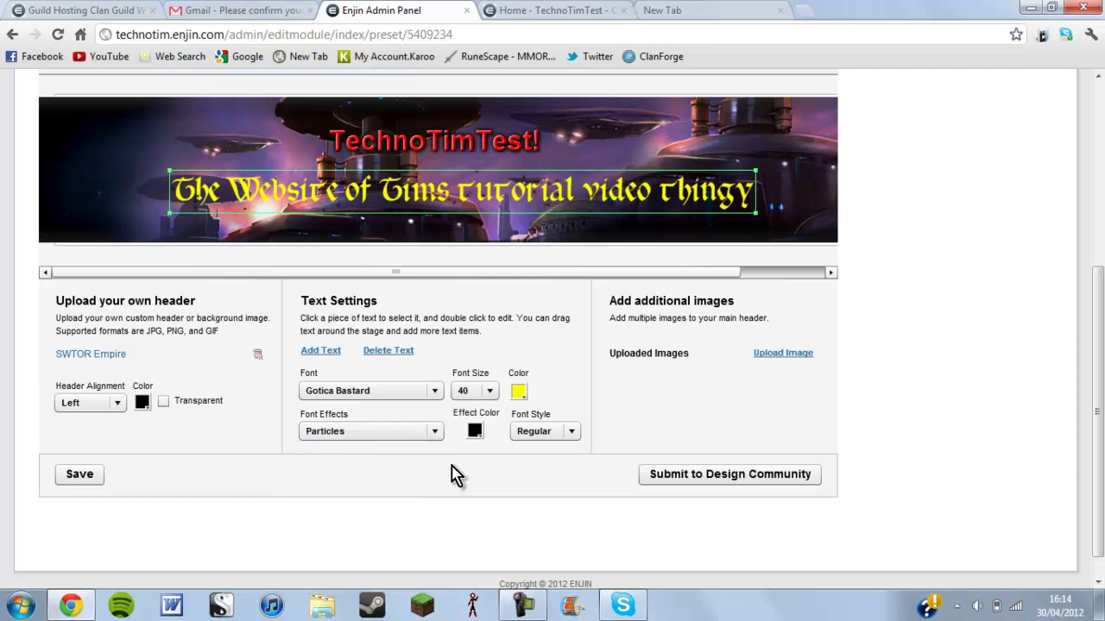
click(475, 431)
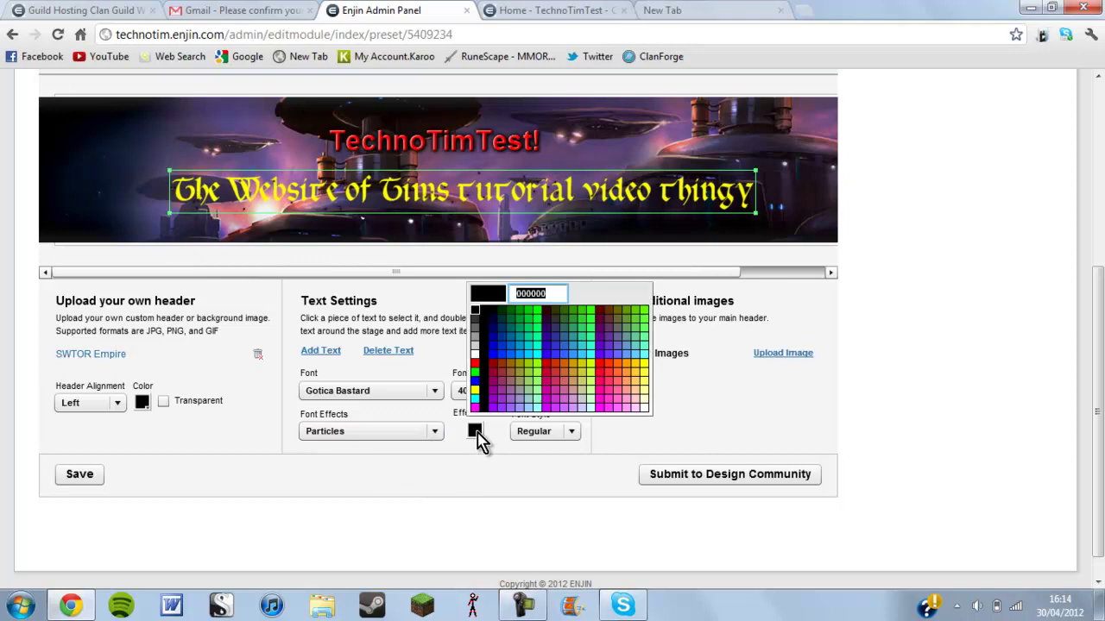
click(480, 371)
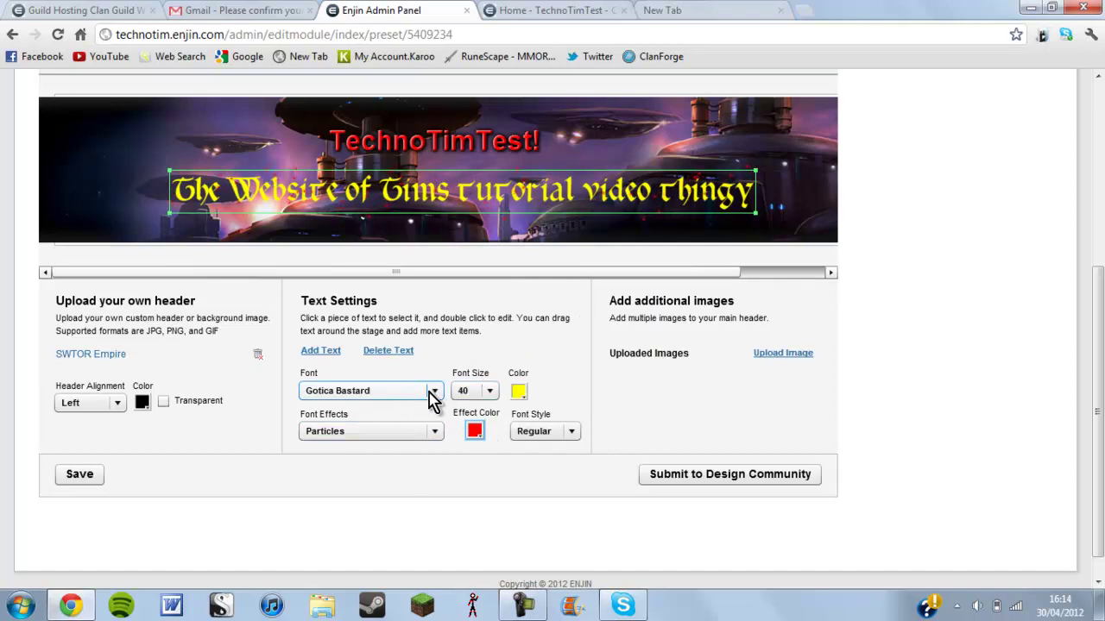
- Try Mom's Typewriter on the subtitle, then revert to Gotica Bastard
click(433, 394)
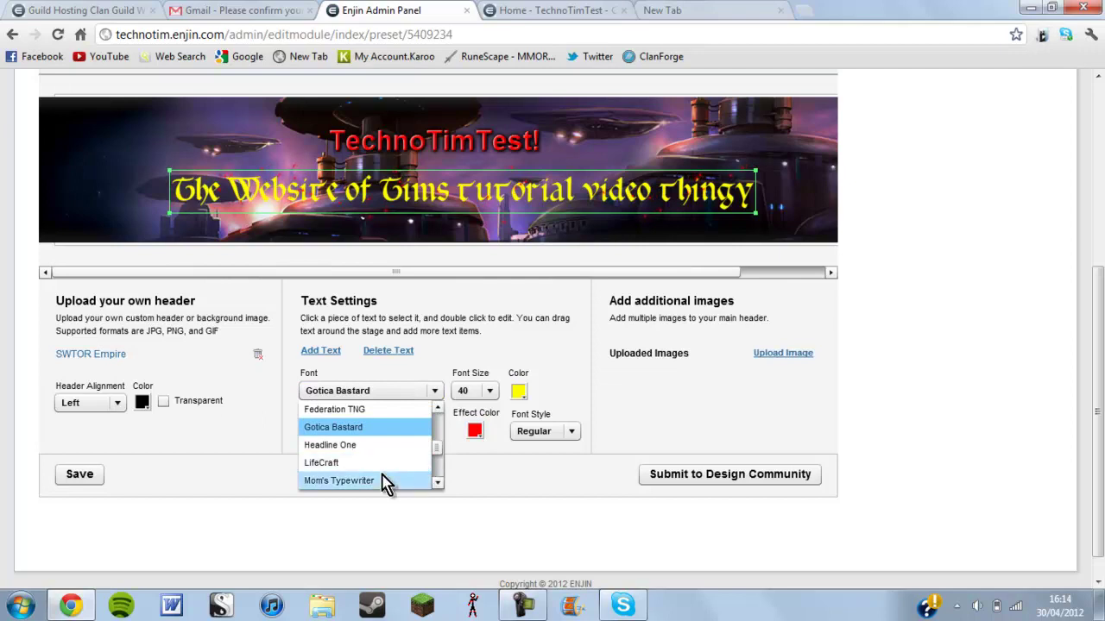
click(385, 480)
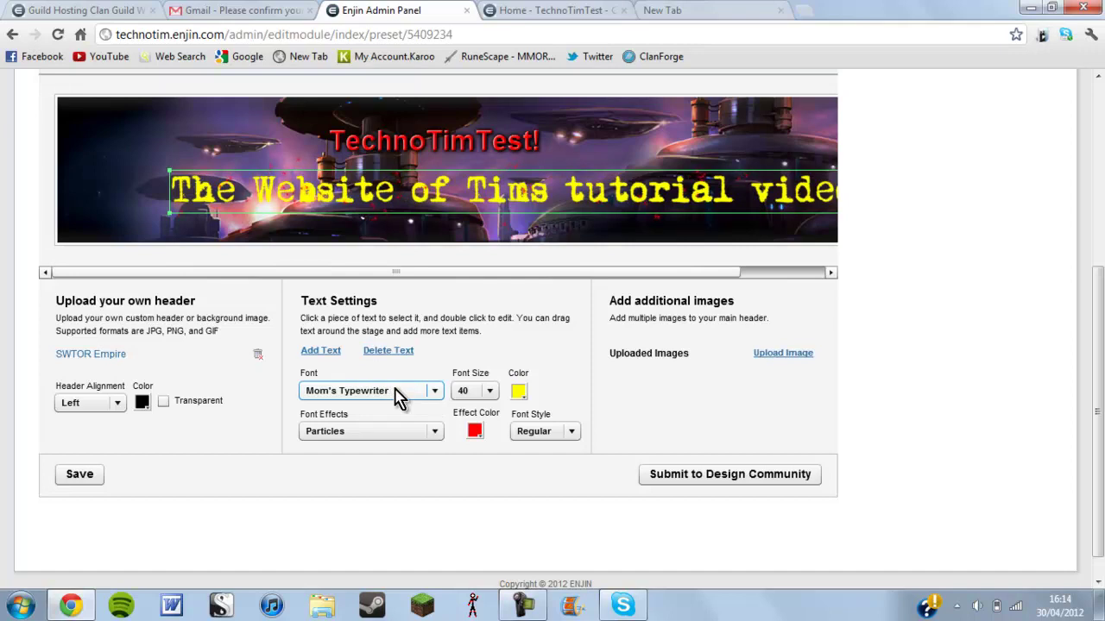
click(396, 398)
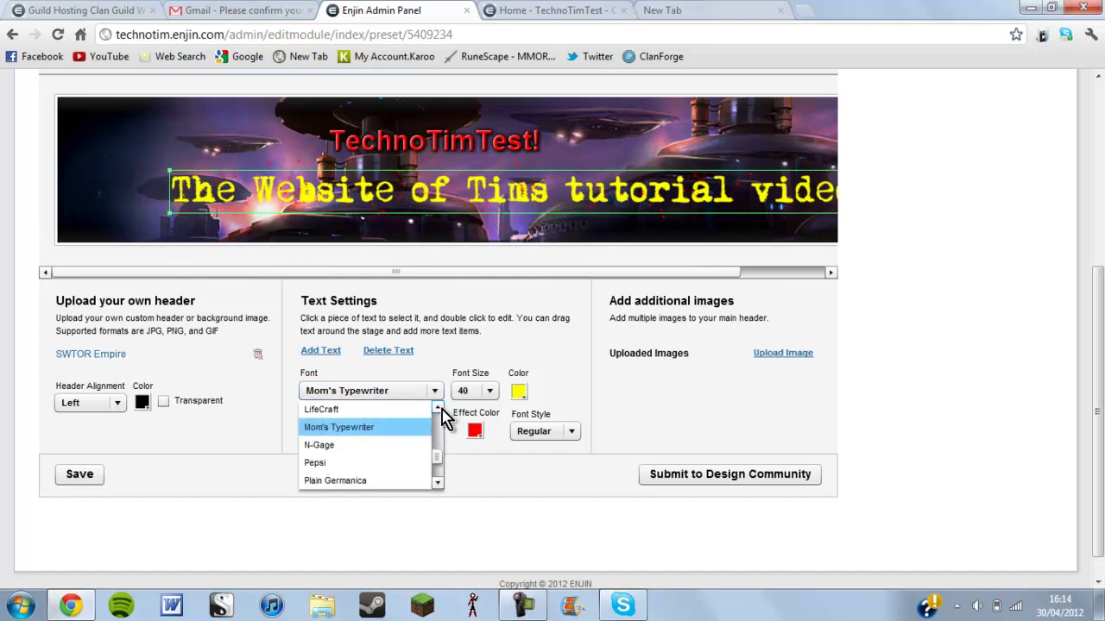
click(438, 408)
click(438, 408)
click(437, 408)
click(438, 408)
click(437, 408)
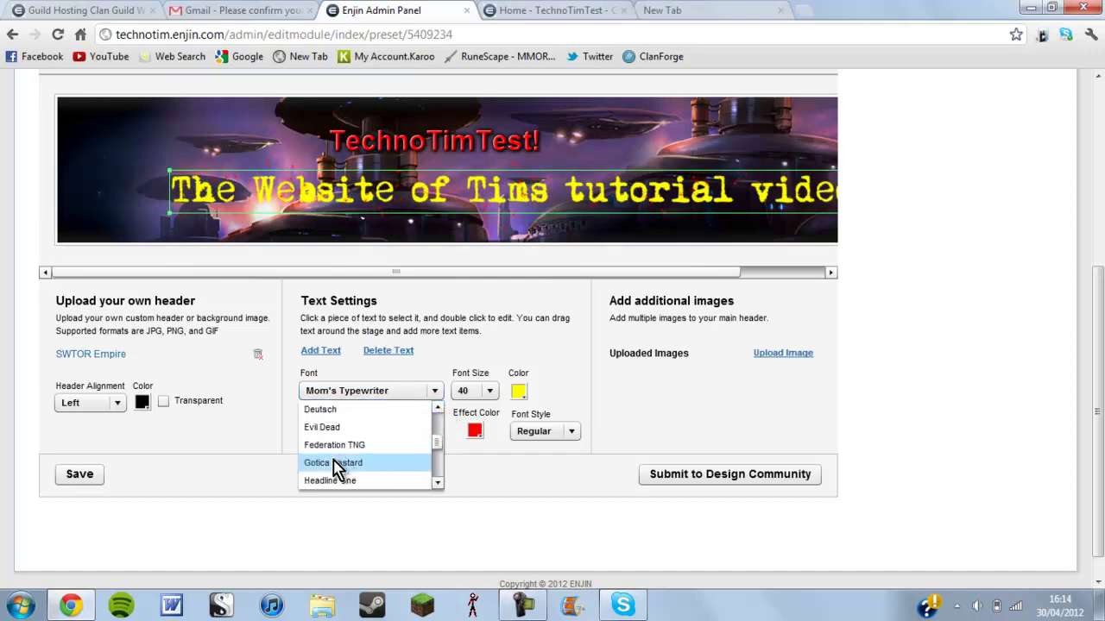
click(333, 463)
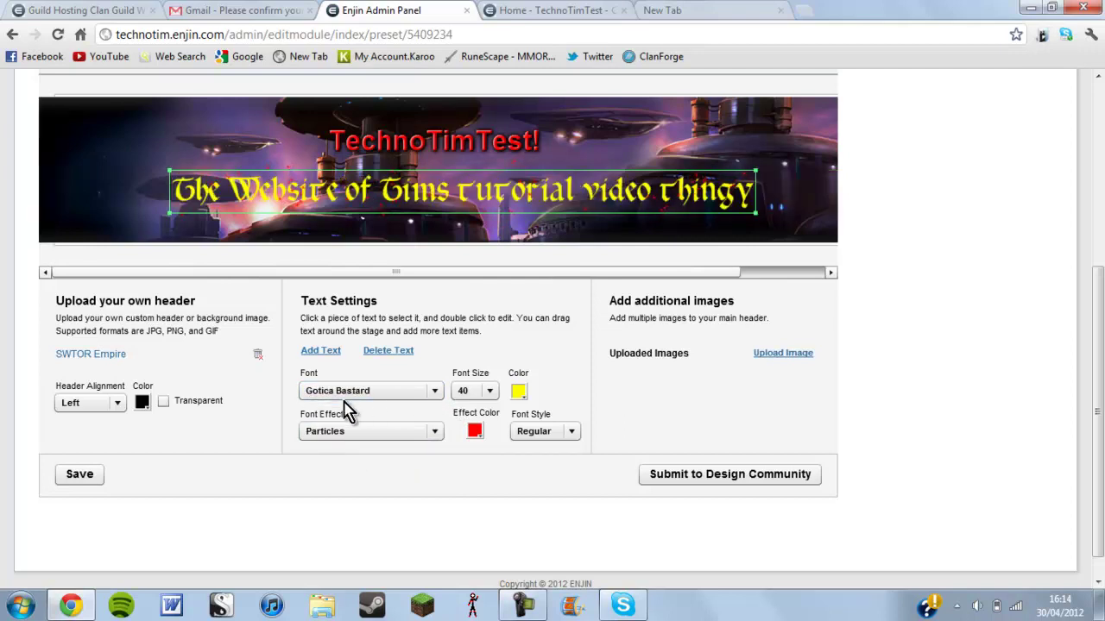
- Make the subtitle italic, save the header, and go to the Home - TechnoTimTest tab
click(529, 431)
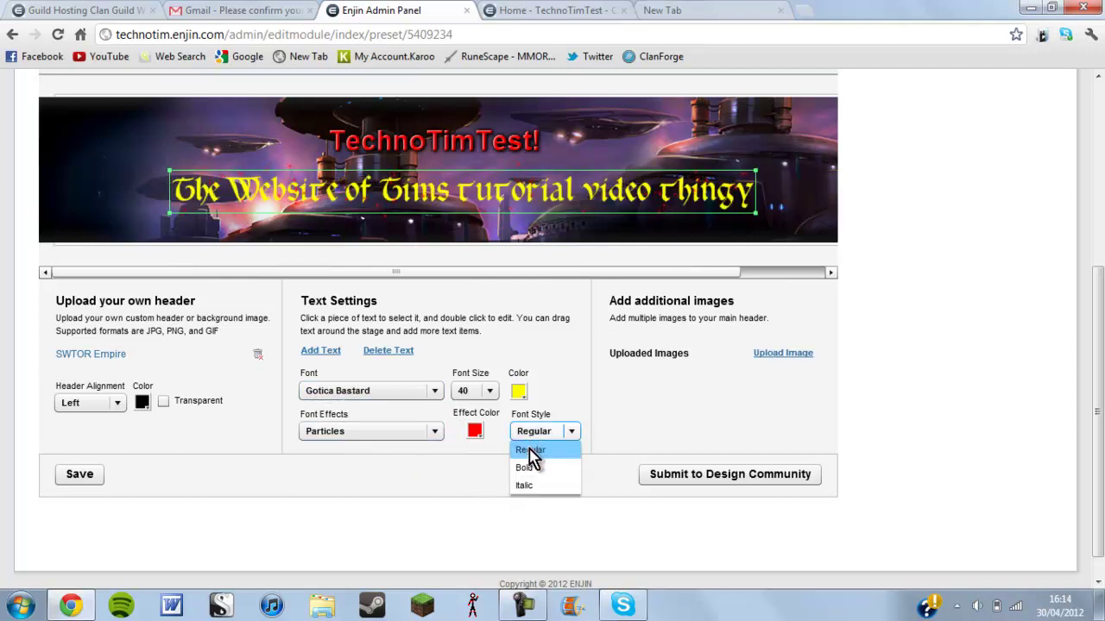
click(528, 486)
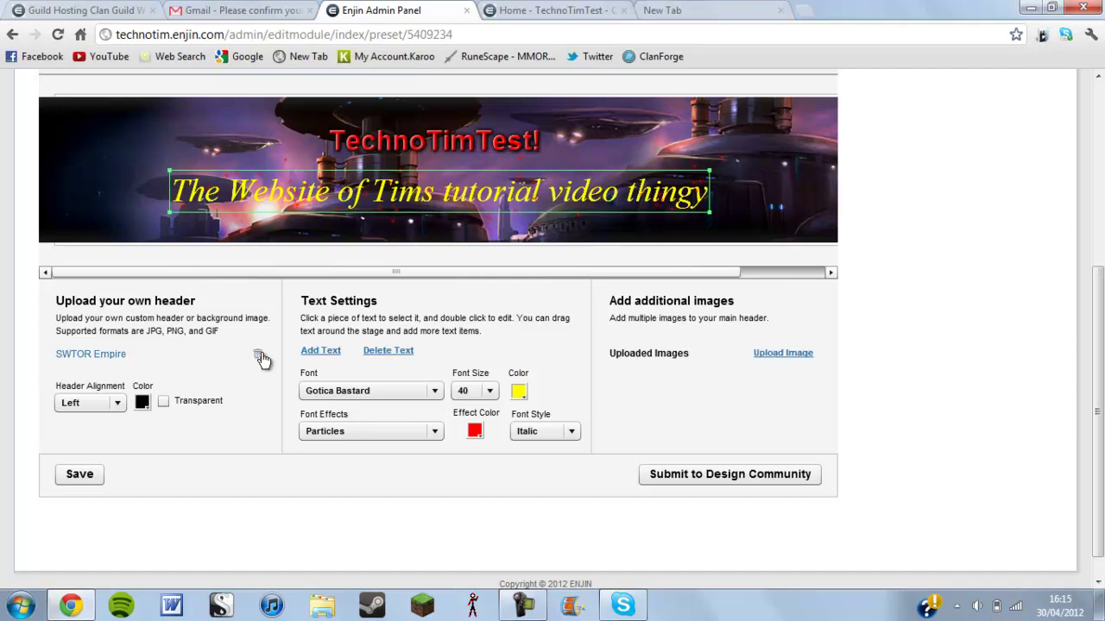
mouse_move(544, 273)
mouse_down()
mouse_move(697, 278)
mouse_move(544, 294)
mouse_up()
click(76, 480)
click(575, 10)
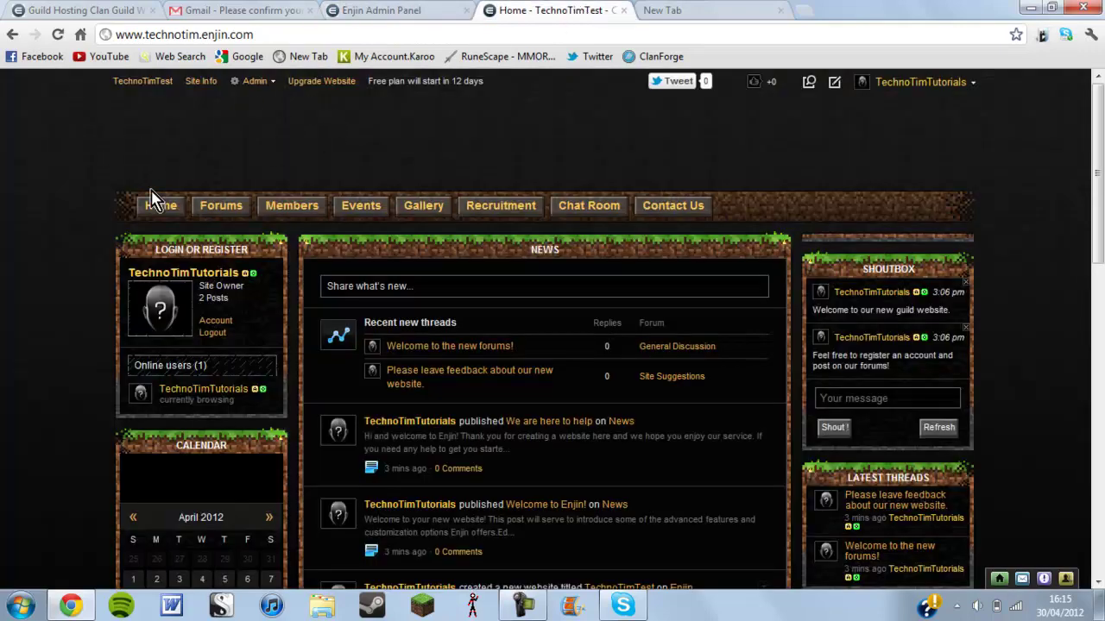
- Reload the home page to show the space-scene header with red title and yellow subtitle
click(59, 35)
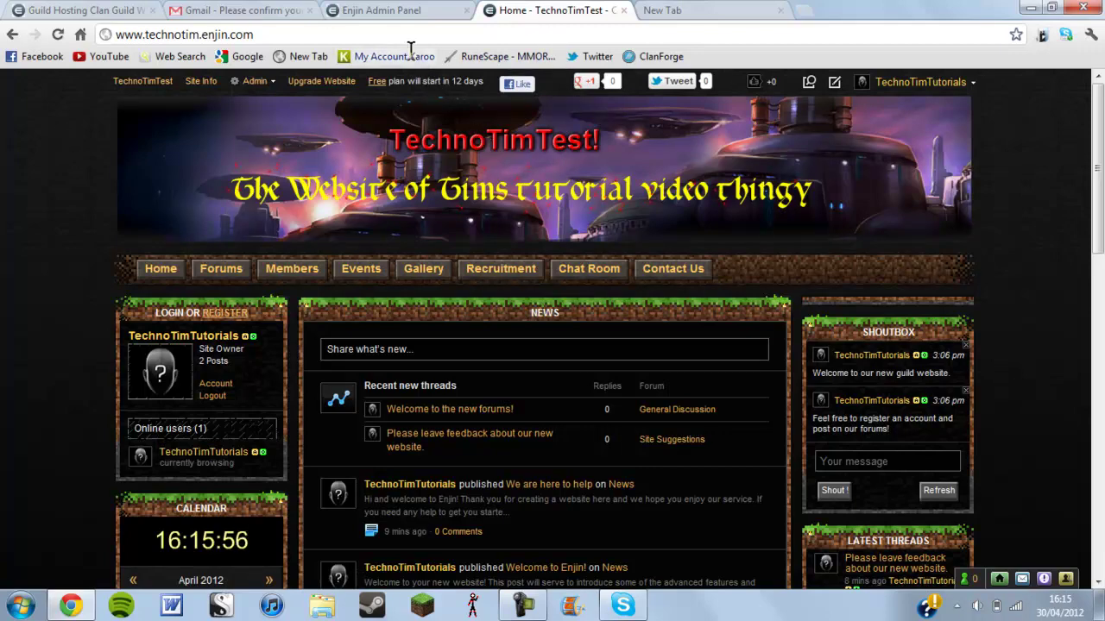
- Shift the TechnoTimTest! title and subtitle slightly right in the header editor
click(321, 11)
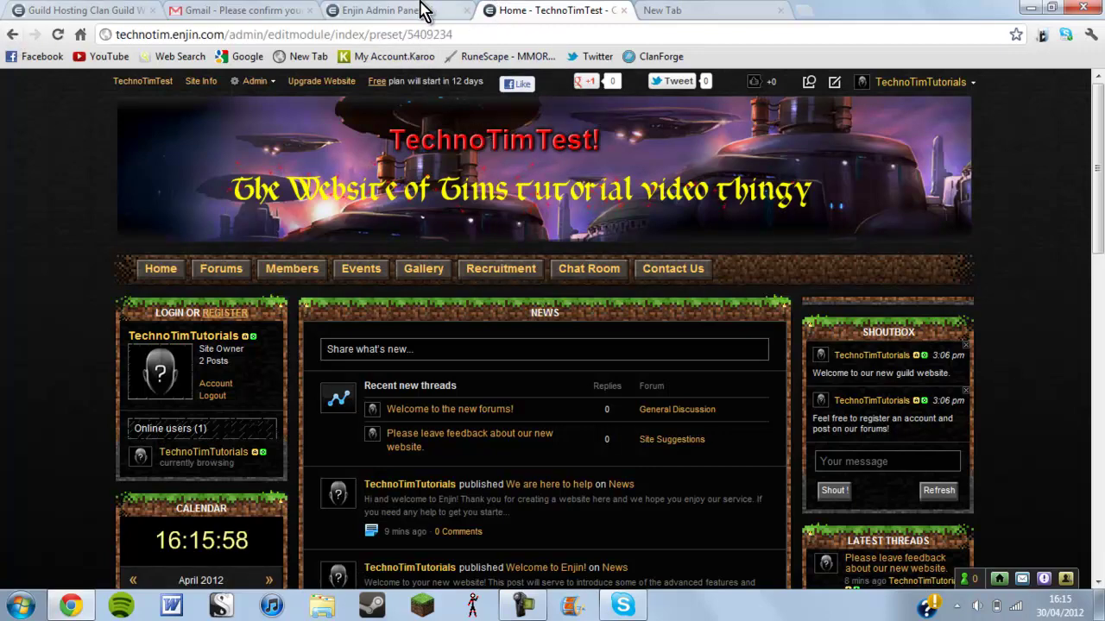
drag(441, 147, 465, 147)
drag(473, 203, 544, 196)
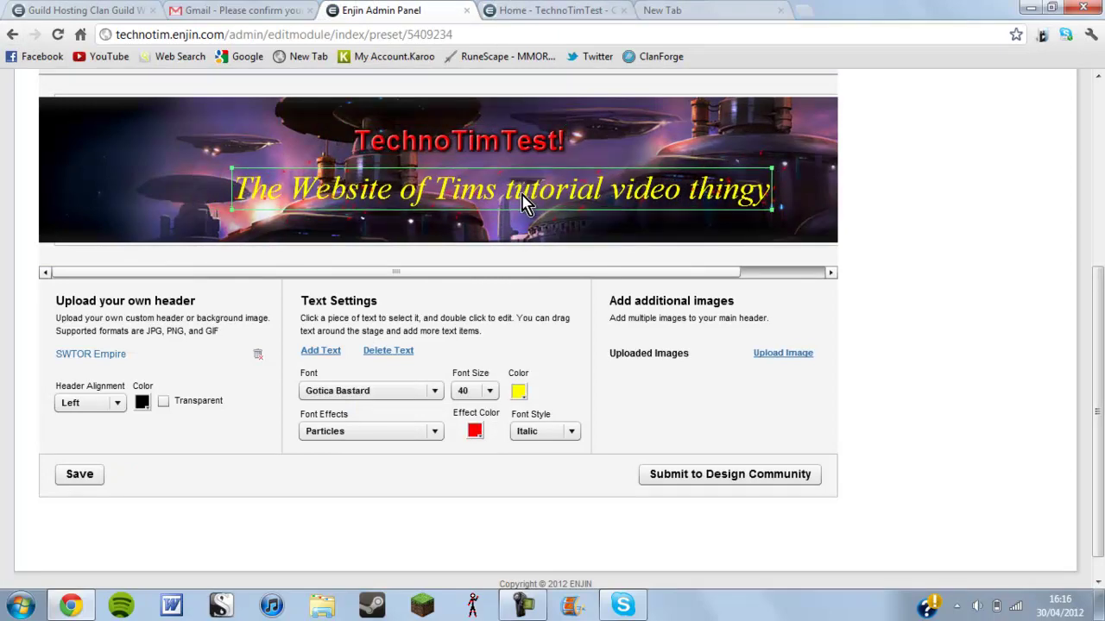
click(517, 11)
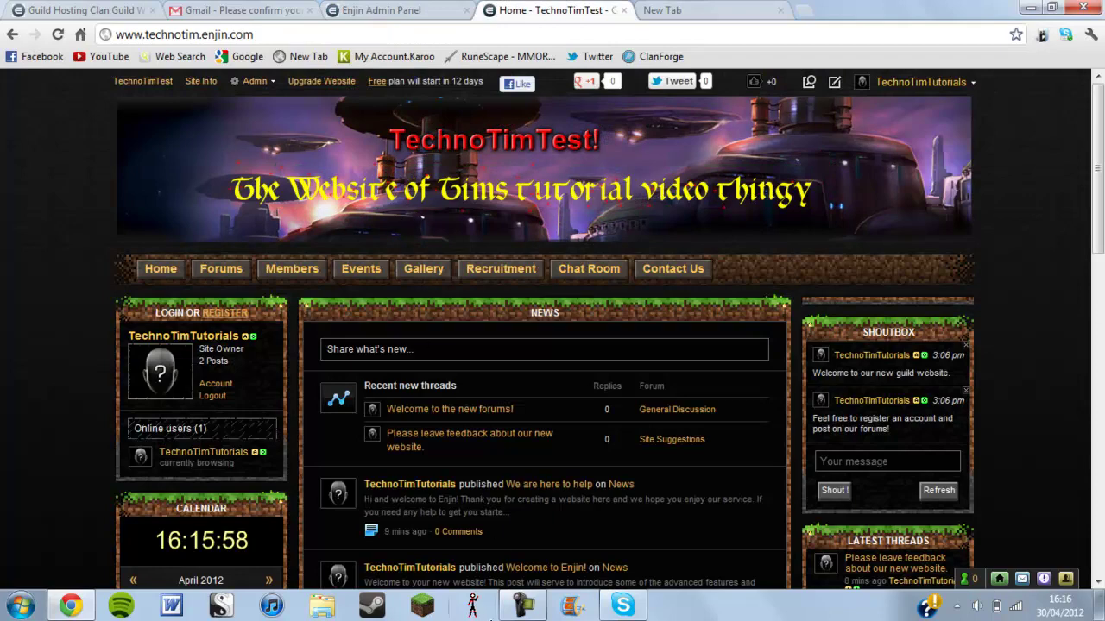
- Scroll through the live home page to review the new header
scroll(487, 436, down, 1)
click(523, 605)
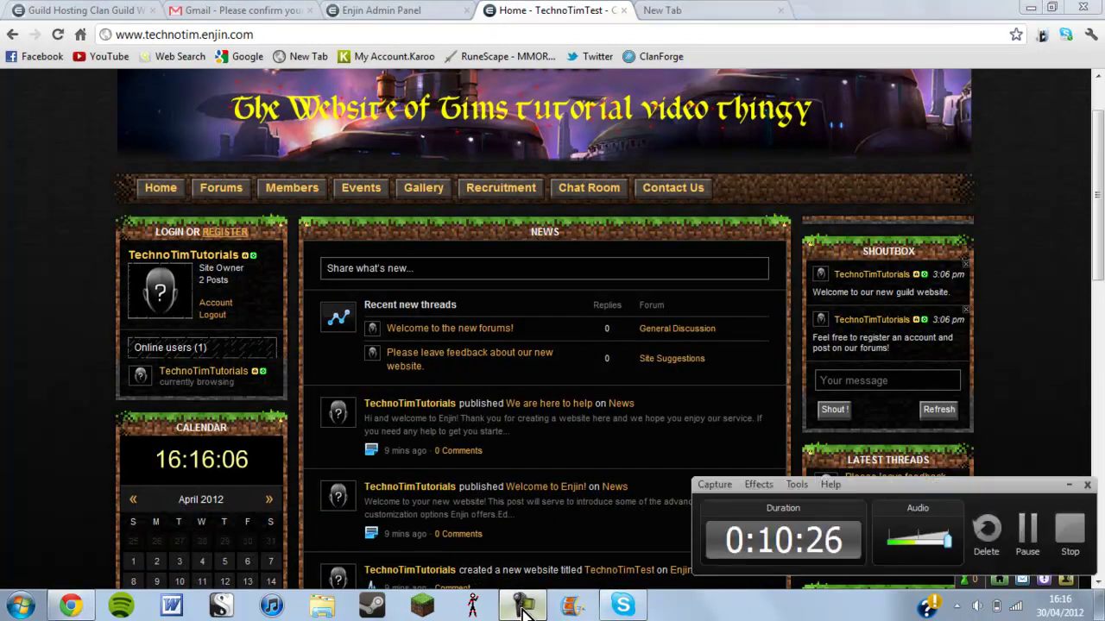
click(1068, 485)
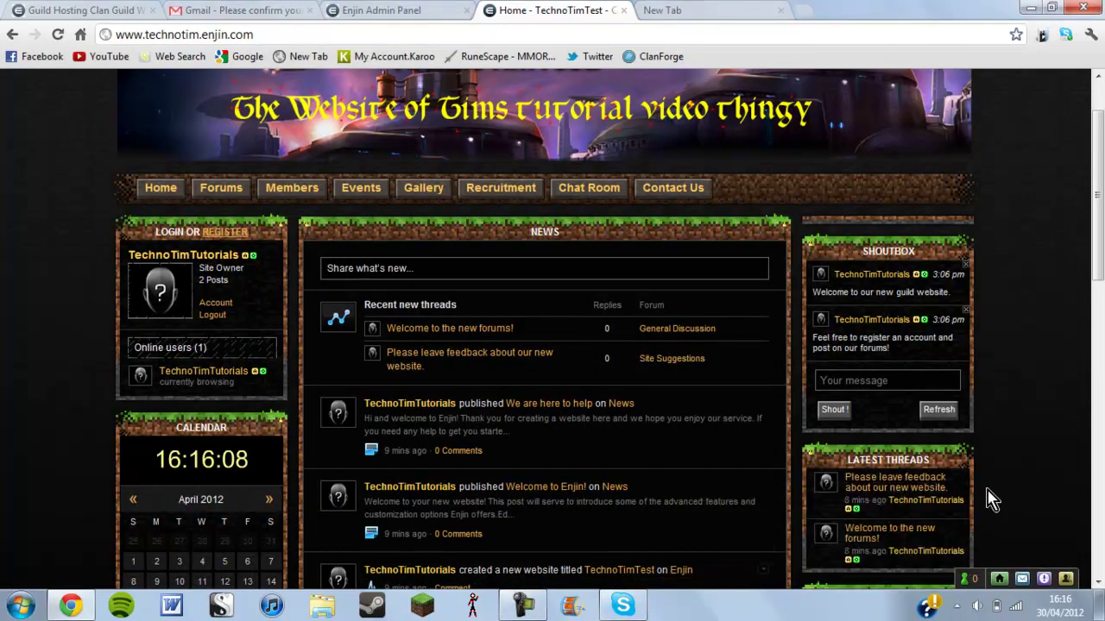
scroll(990, 498, up, 1)
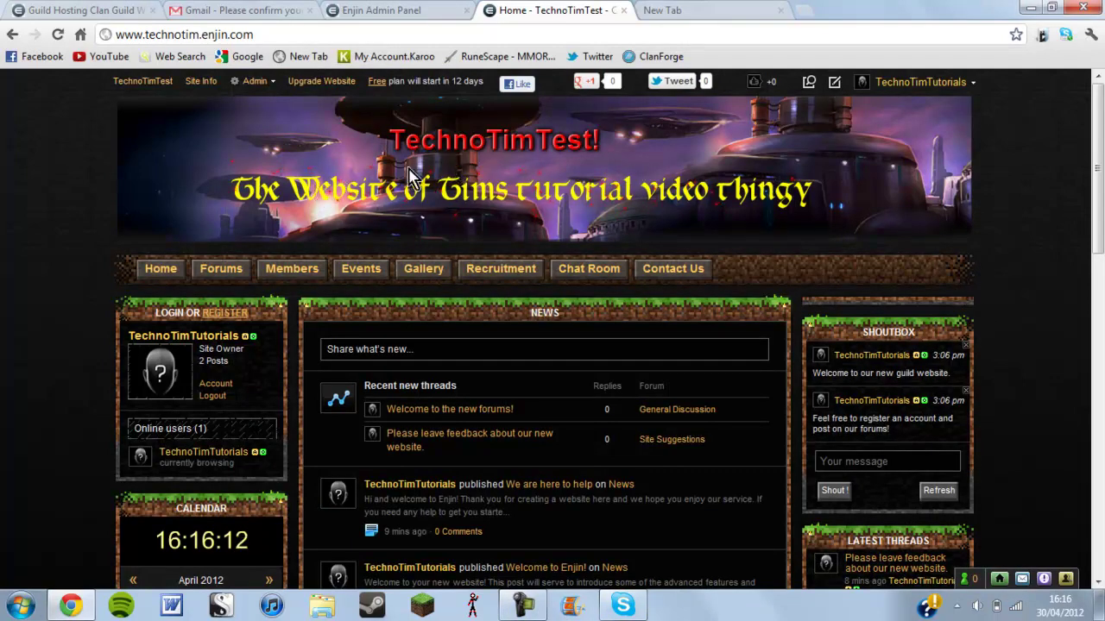
scroll(227, 276, down, 2)
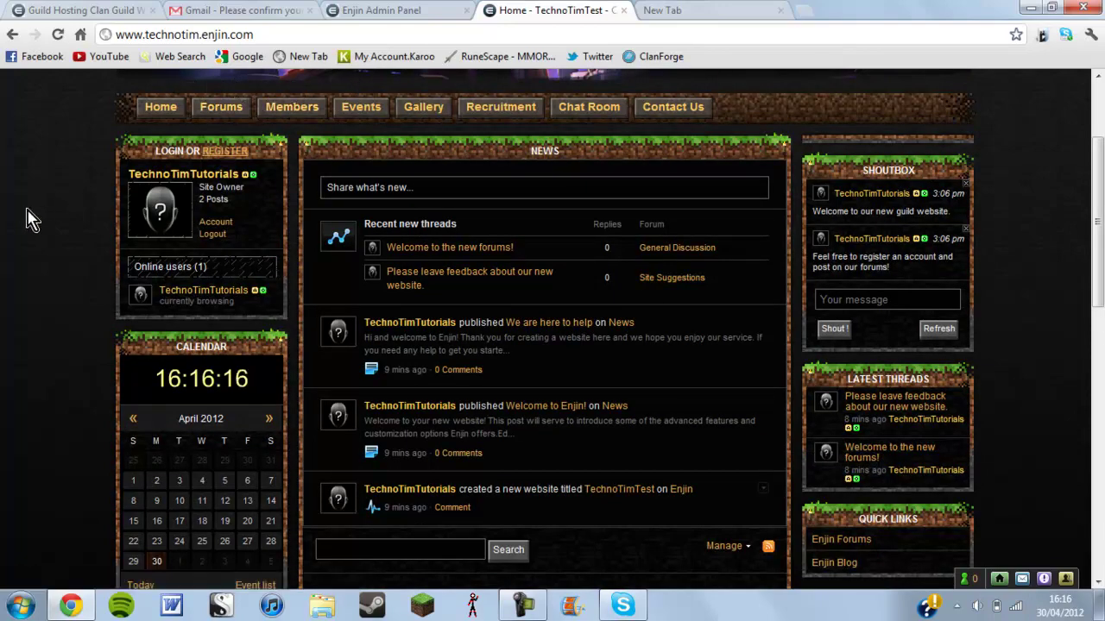
scroll(24, 229, down, 3)
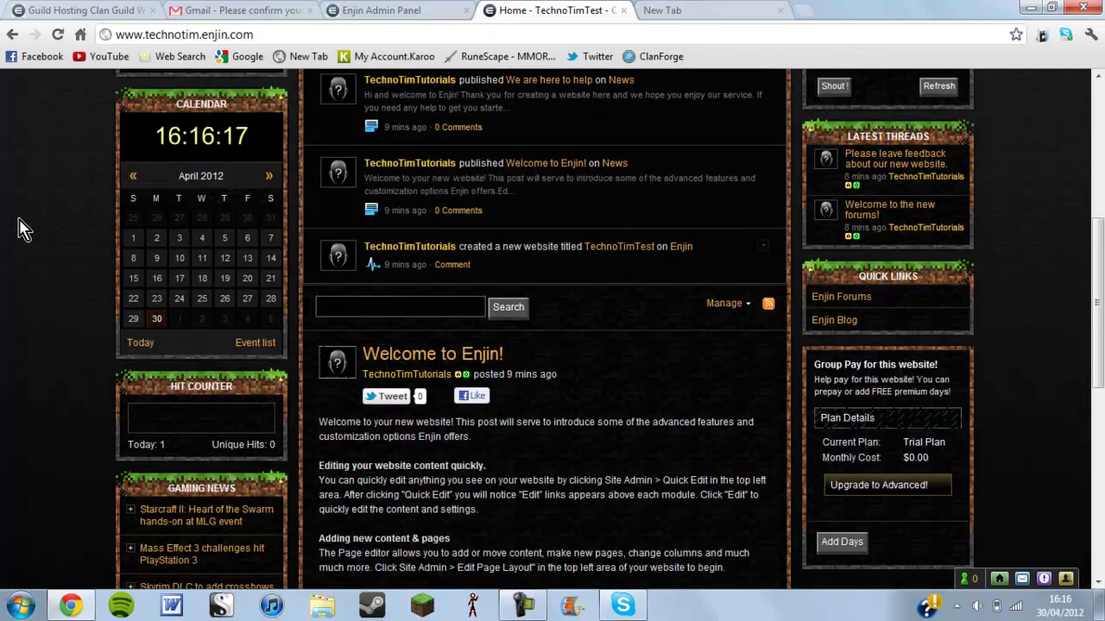
click(526, 604)
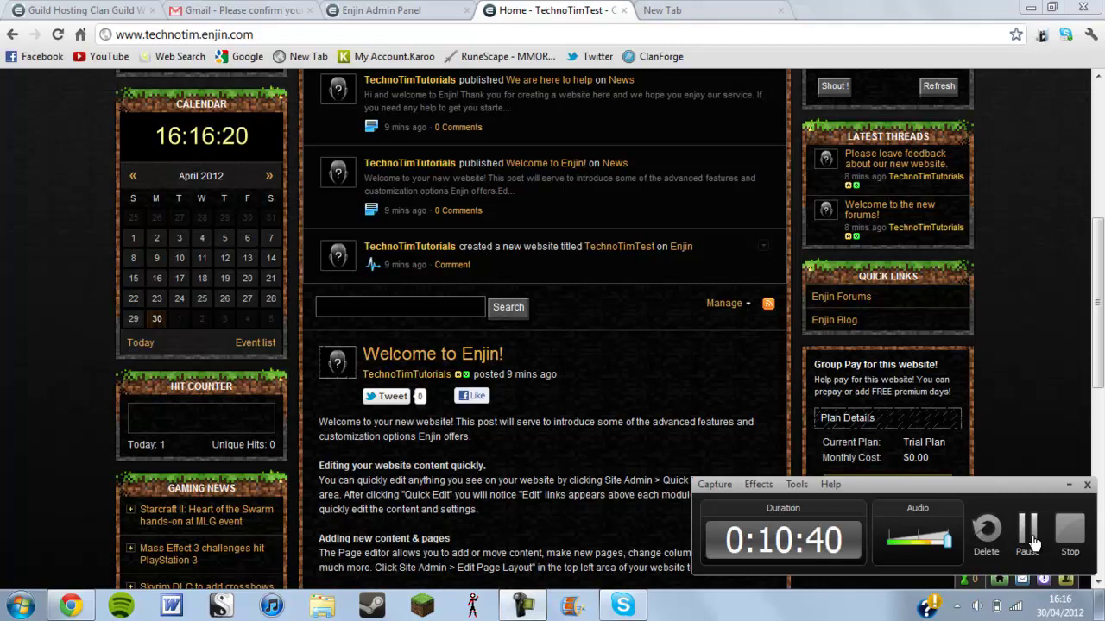